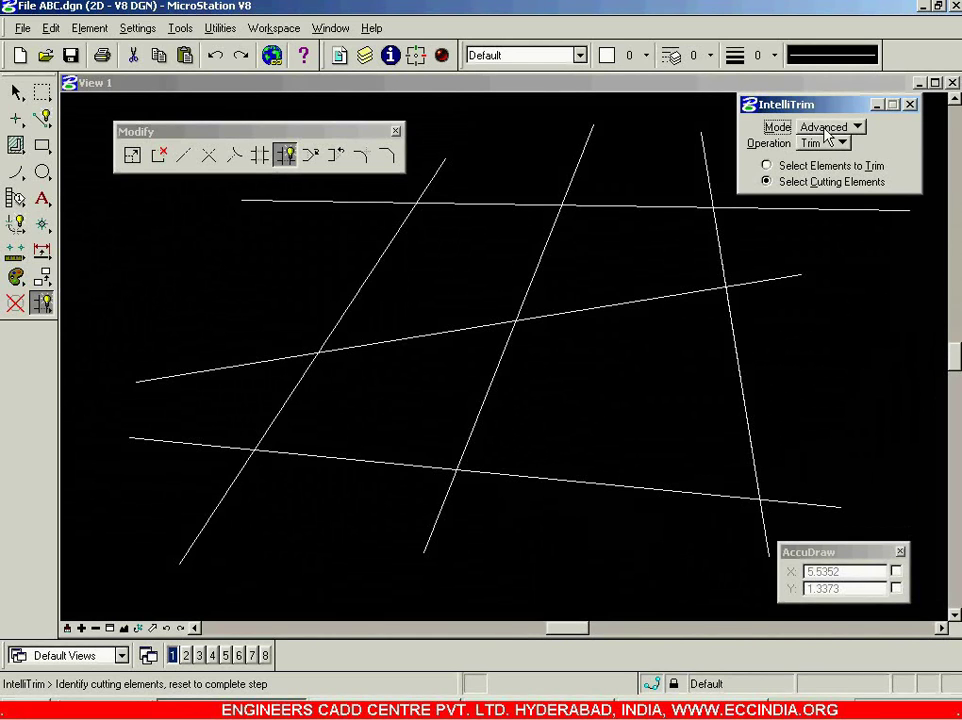
- Set IntelliTrim to Quick mode with the Trim operation
left_click(826, 137)
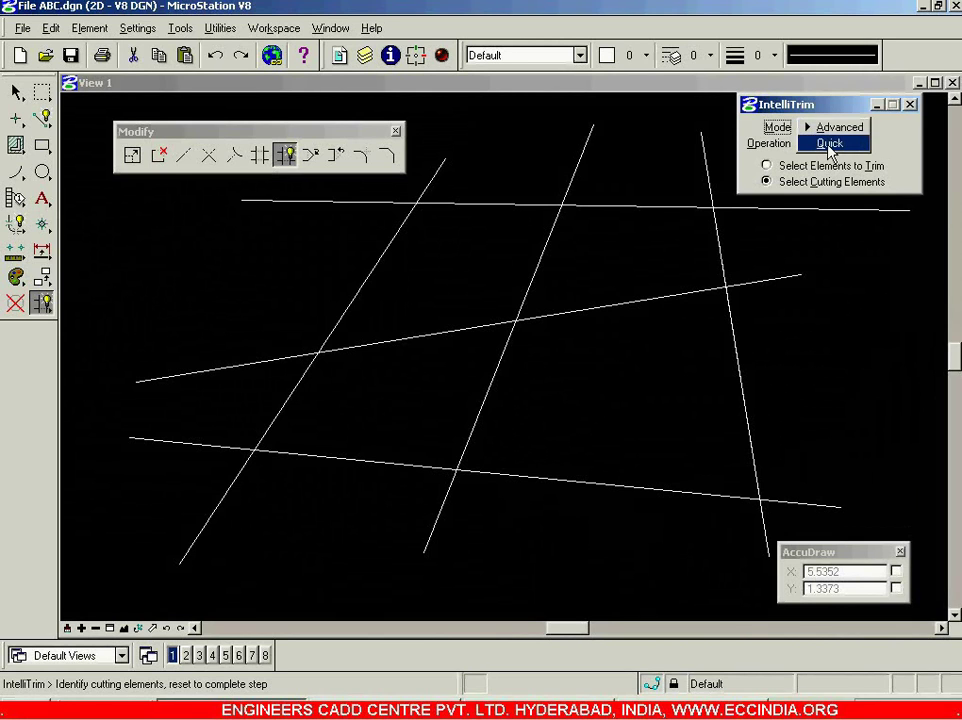
left_click(835, 128)
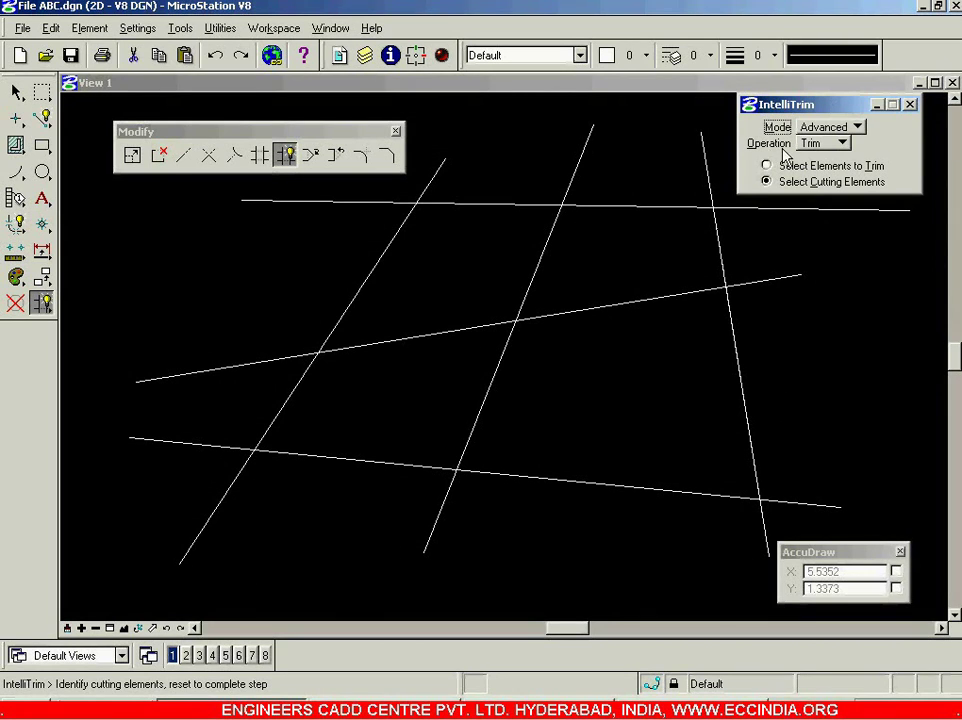
left_click(840, 143)
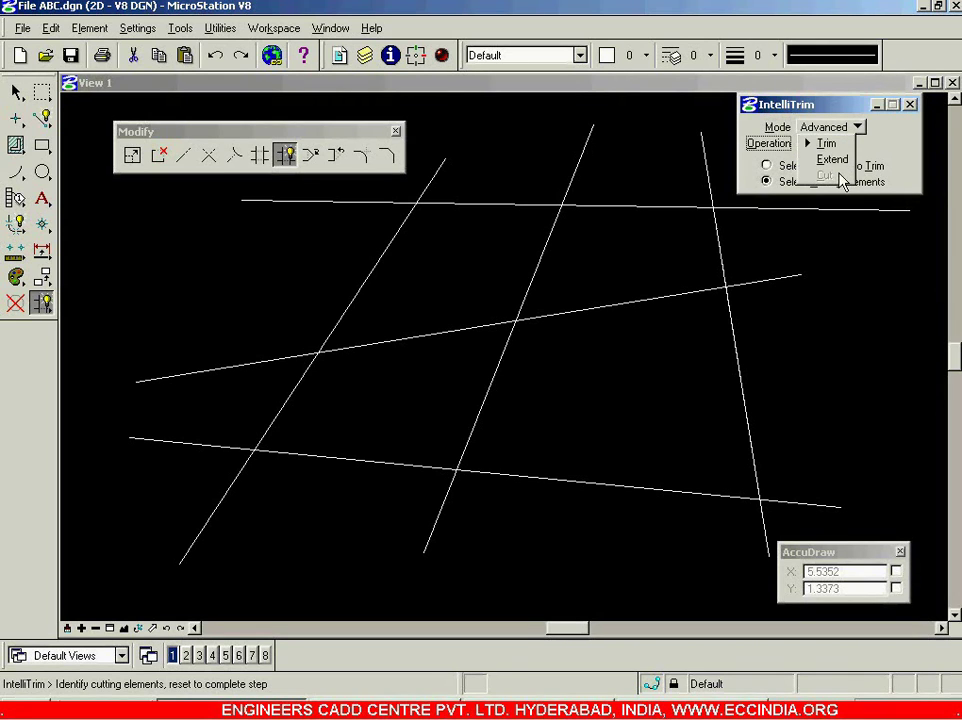
left_click(858, 128)
left_click(858, 128)
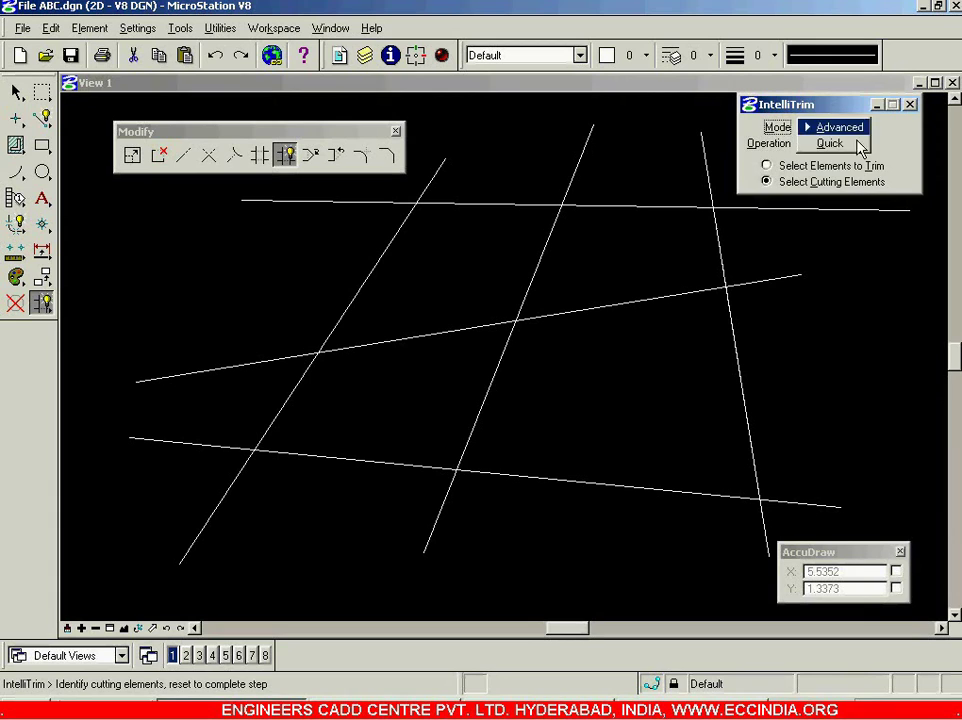
left_click(858, 143)
left_click(840, 143)
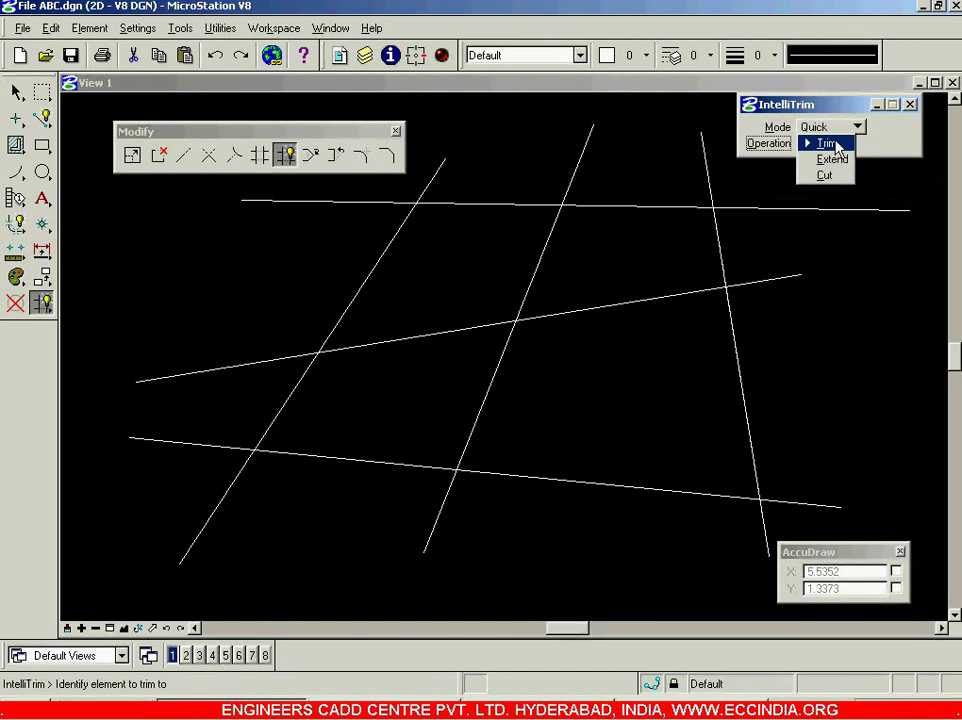
left_click(830, 143)
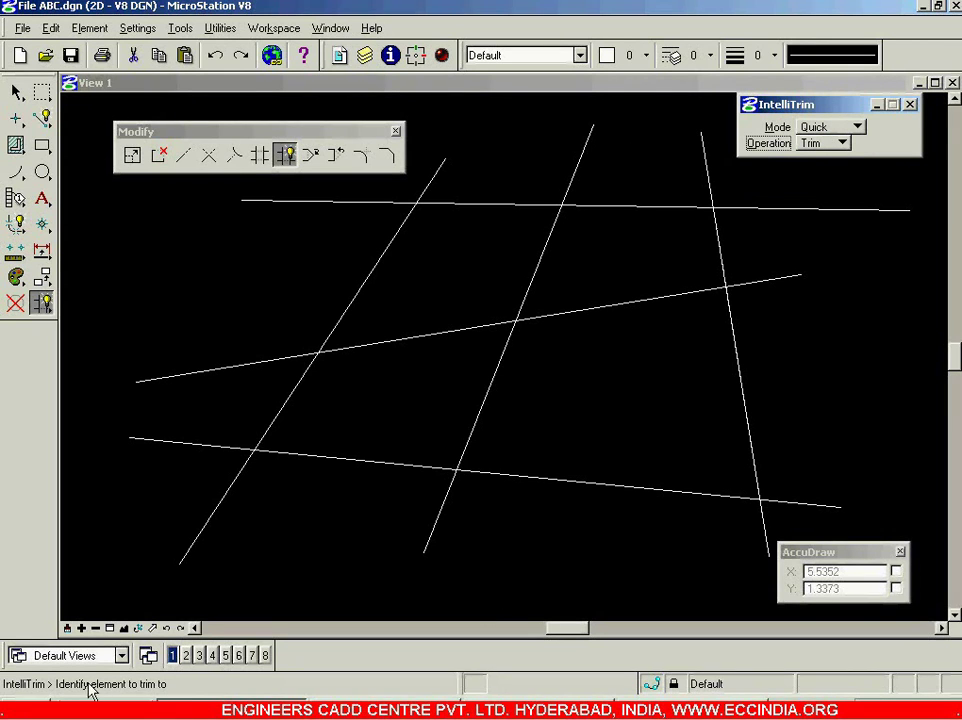
- Quick-trim the lowest and top horizontal lines right of the leftmost slanted line, and the middle horizontal line left of it
left_click(296, 389)
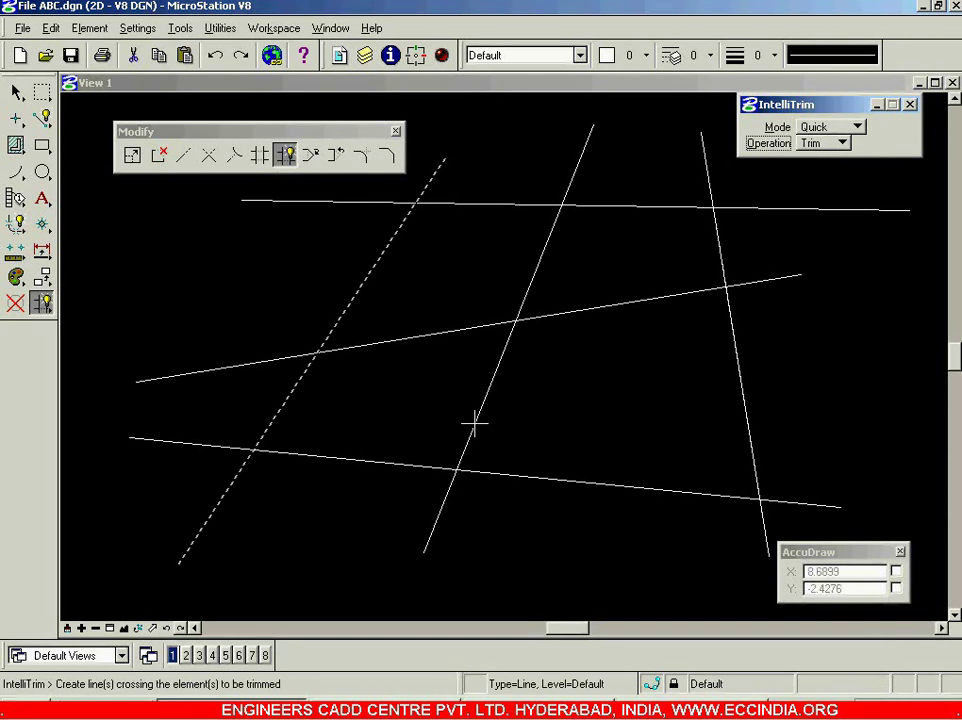
left_click(349, 478)
left_click(352, 434)
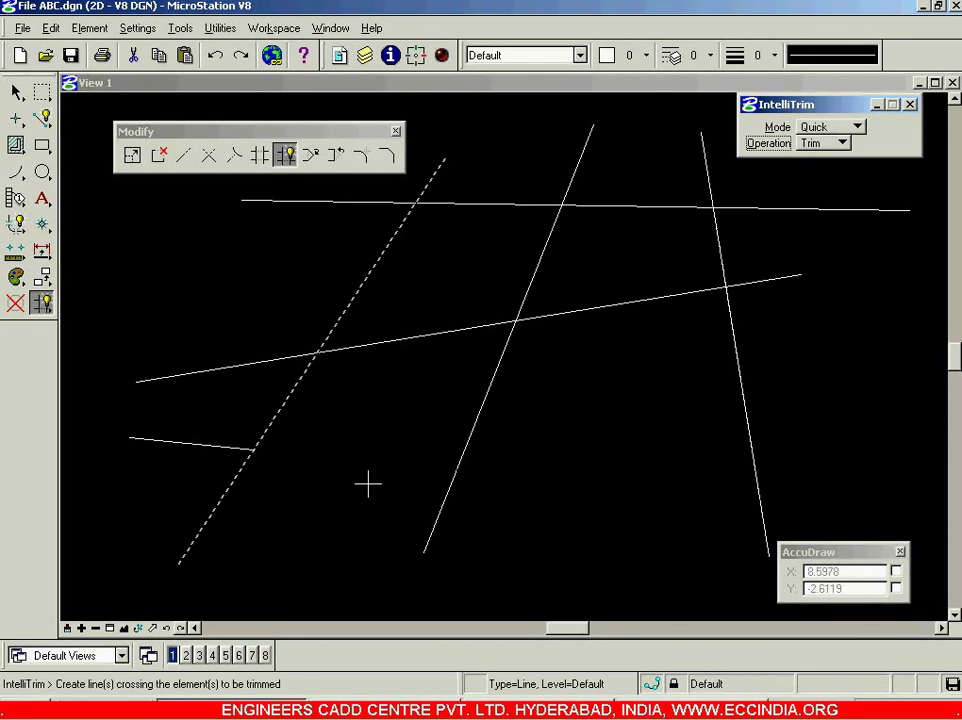
left_click(231, 331)
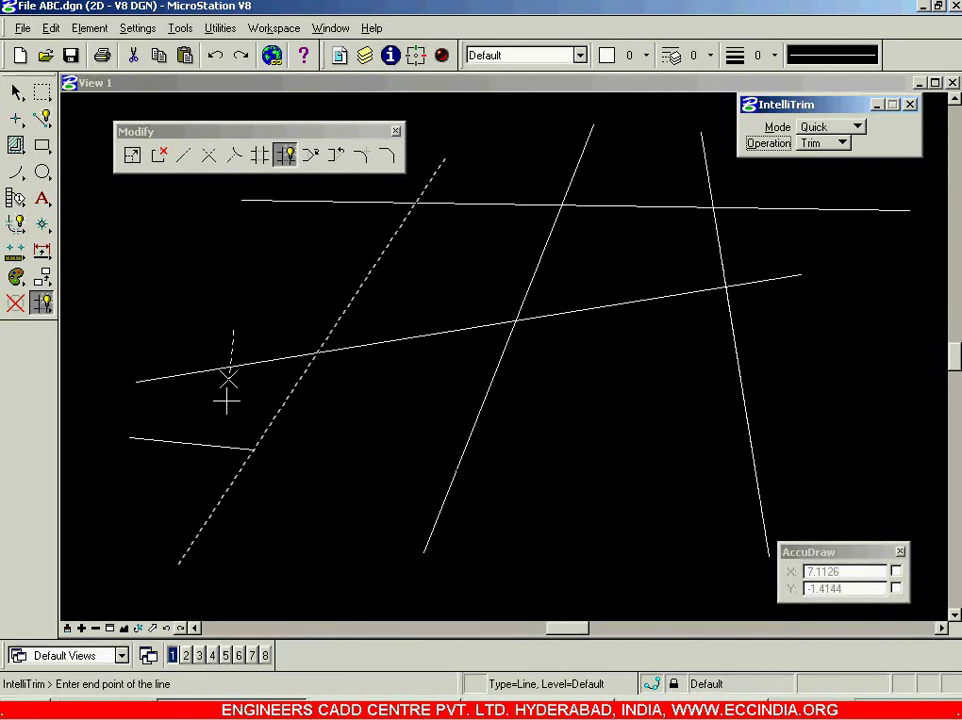
left_click(227, 410)
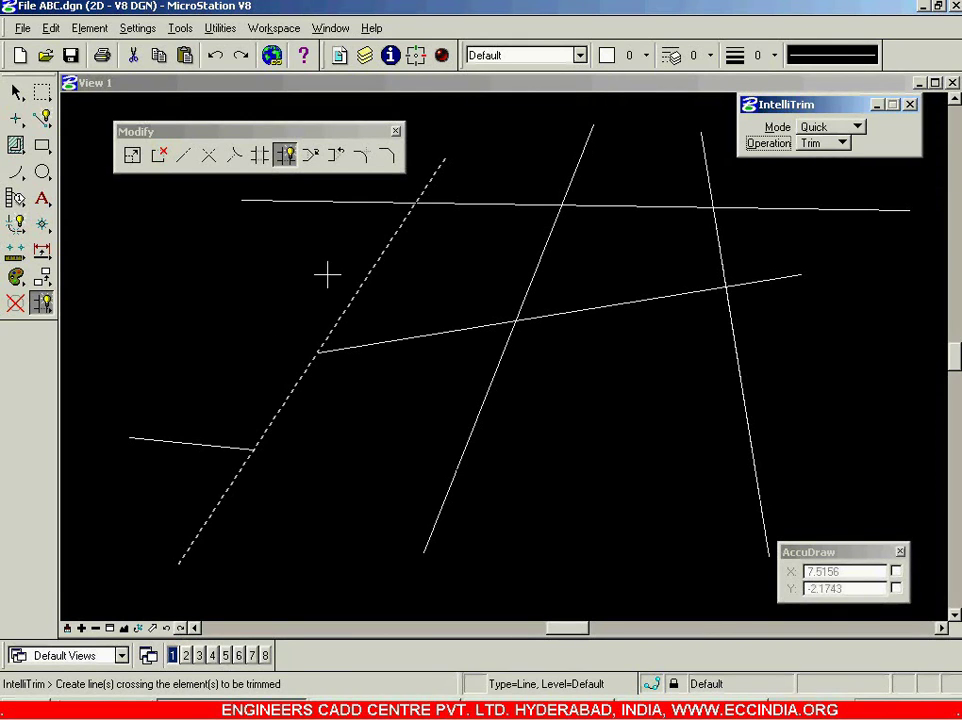
left_click(527, 156)
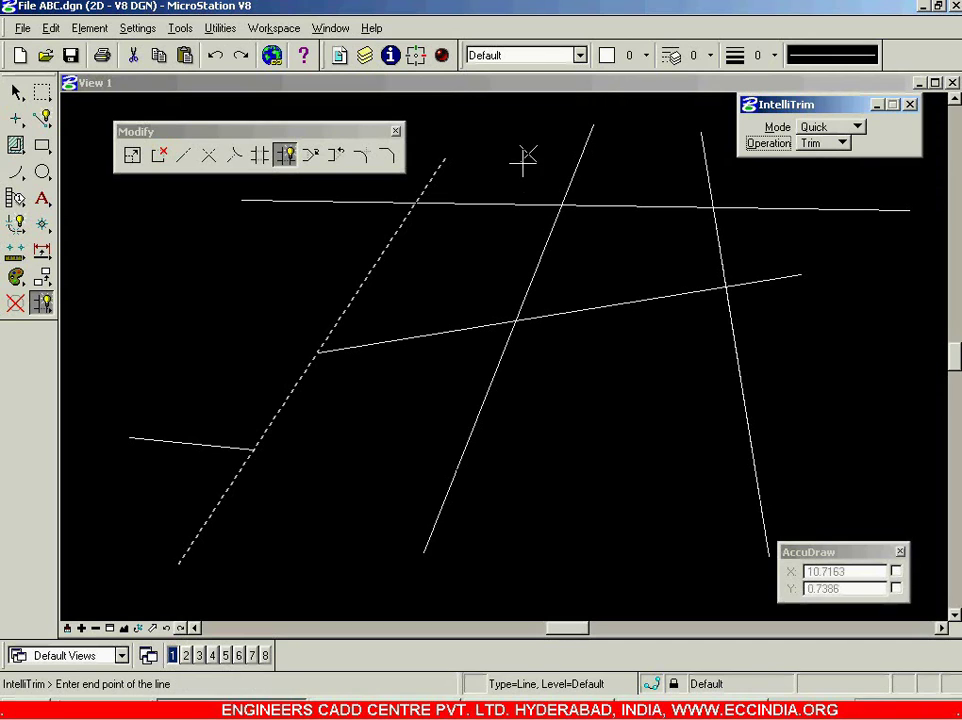
left_click(499, 241)
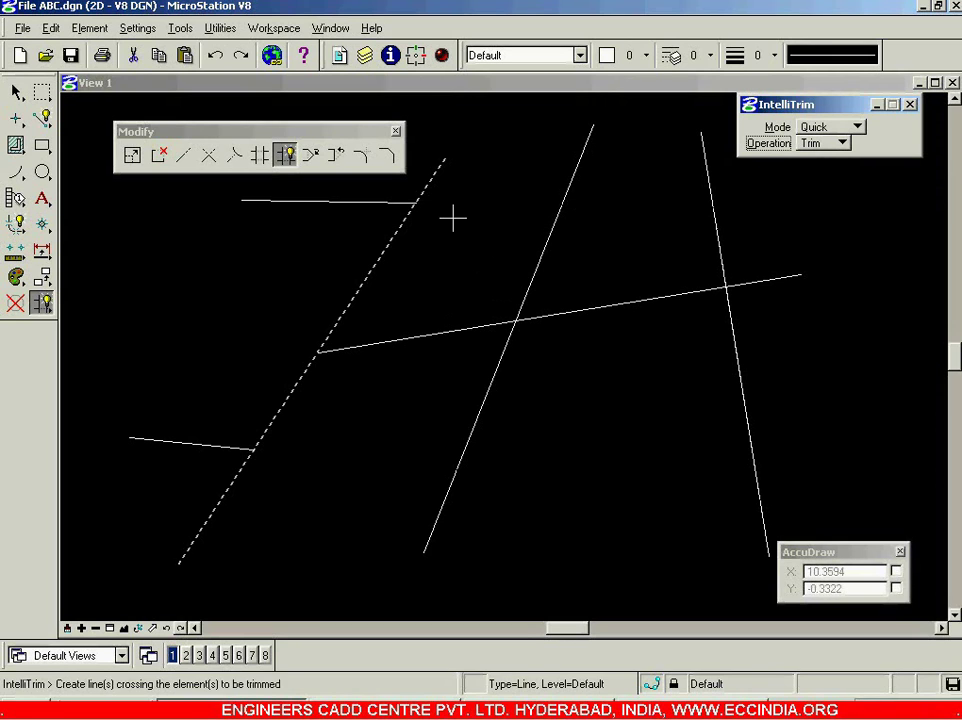
right_click(269, 314)
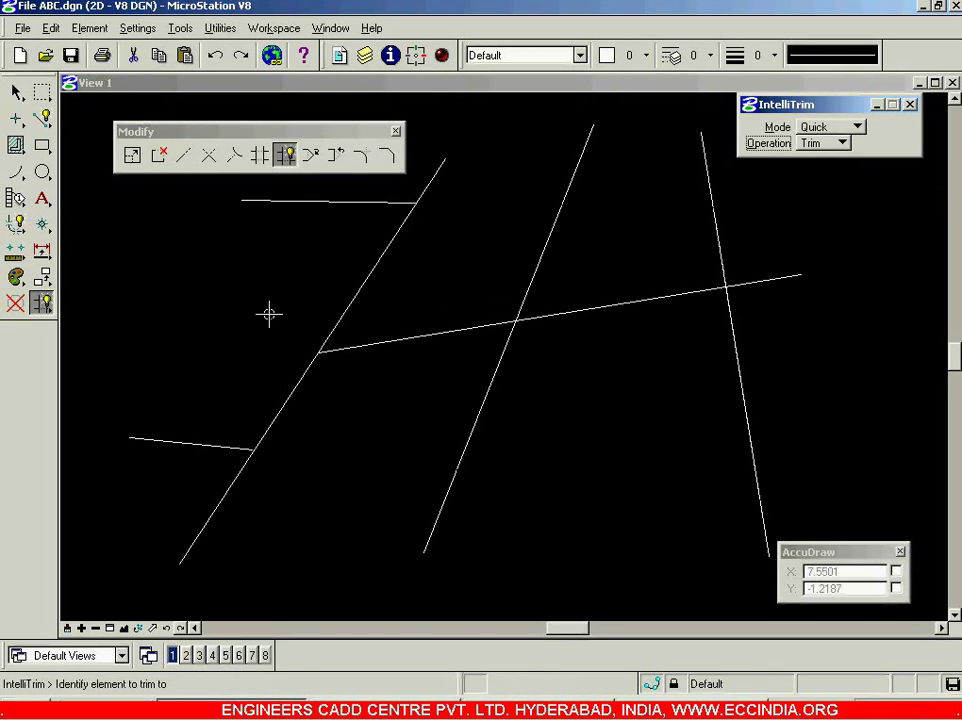
- Undo the three IntelliTrim trims made against the leftmost slanted line
key("ctrl+z")
key("ctrl+z")
key("ctrl+z")
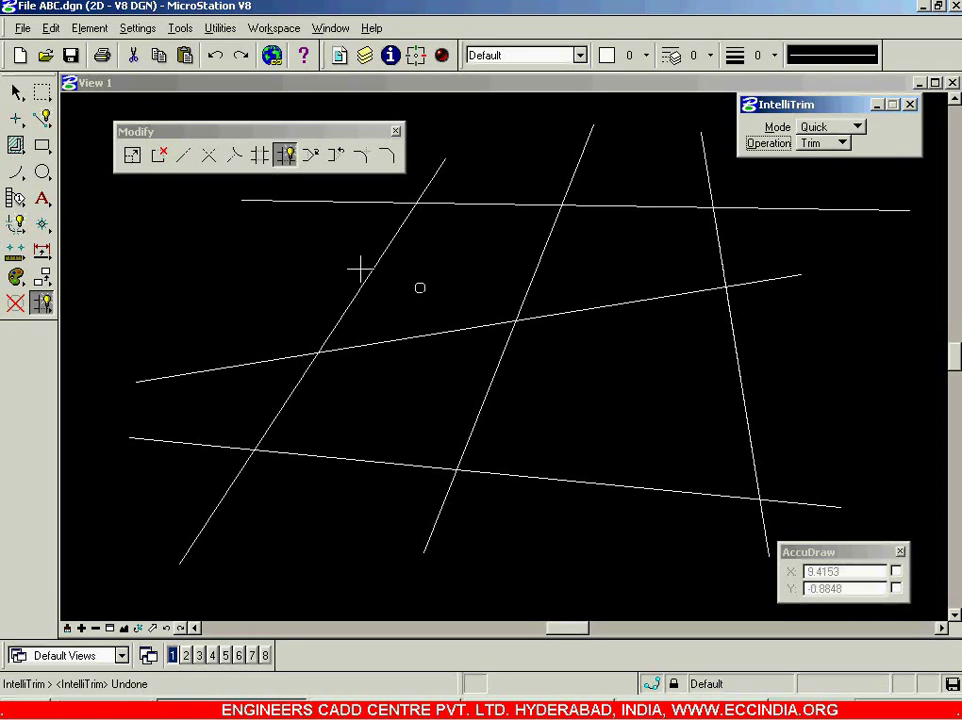
- With Trim Element, cut the left and right slanted lines below the top horizontal line and the middle slanted line above it
left_click(259, 155)
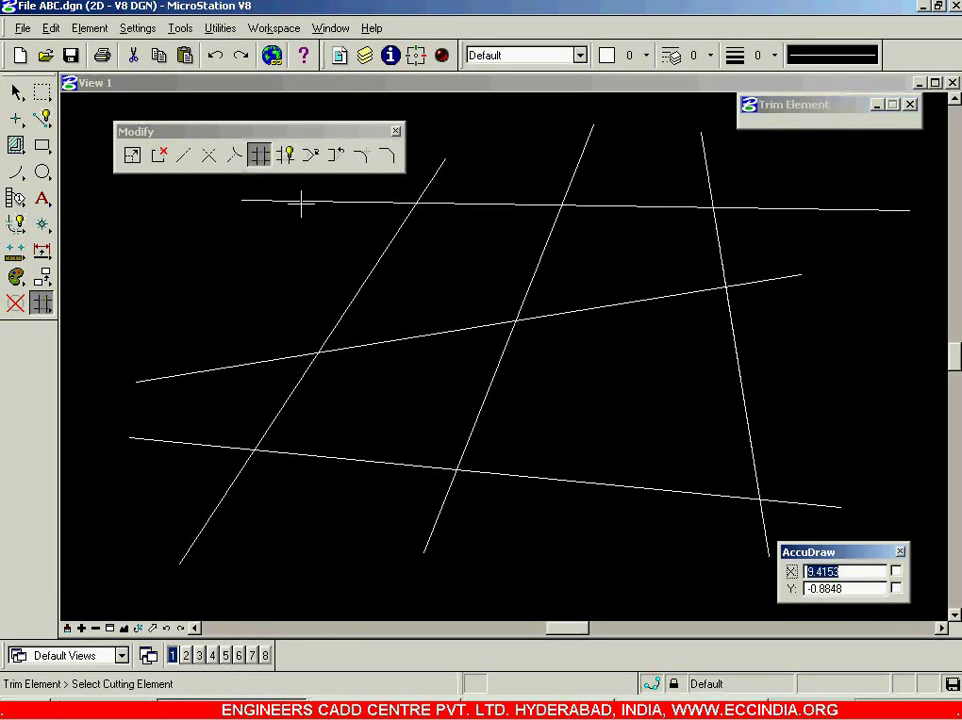
left_click(472, 204)
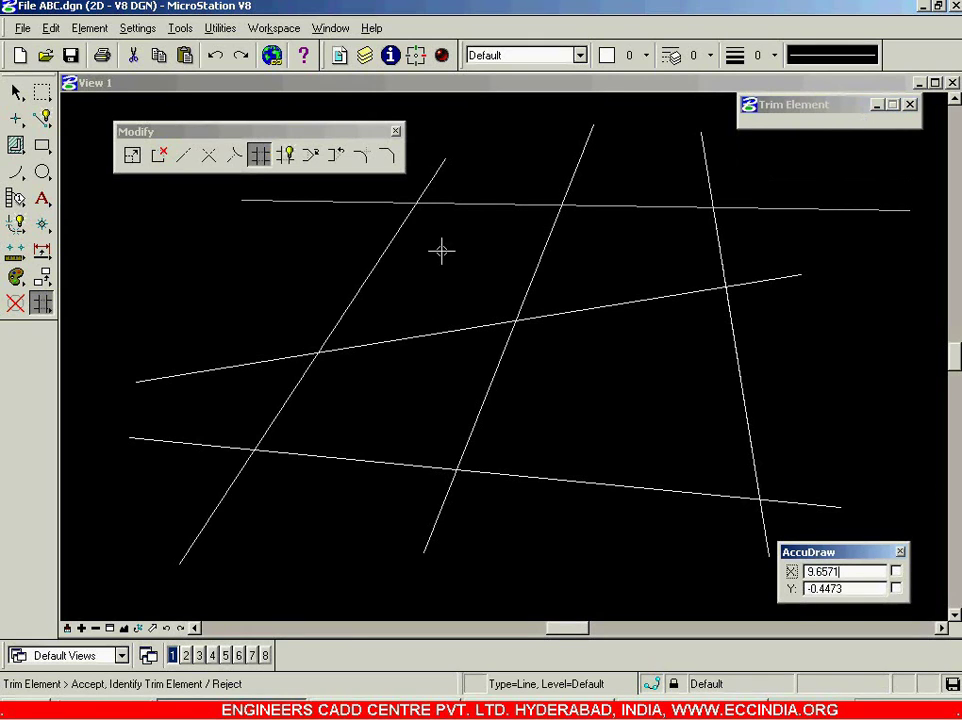
left_click(373, 266)
left_click(581, 160)
left_click(721, 260)
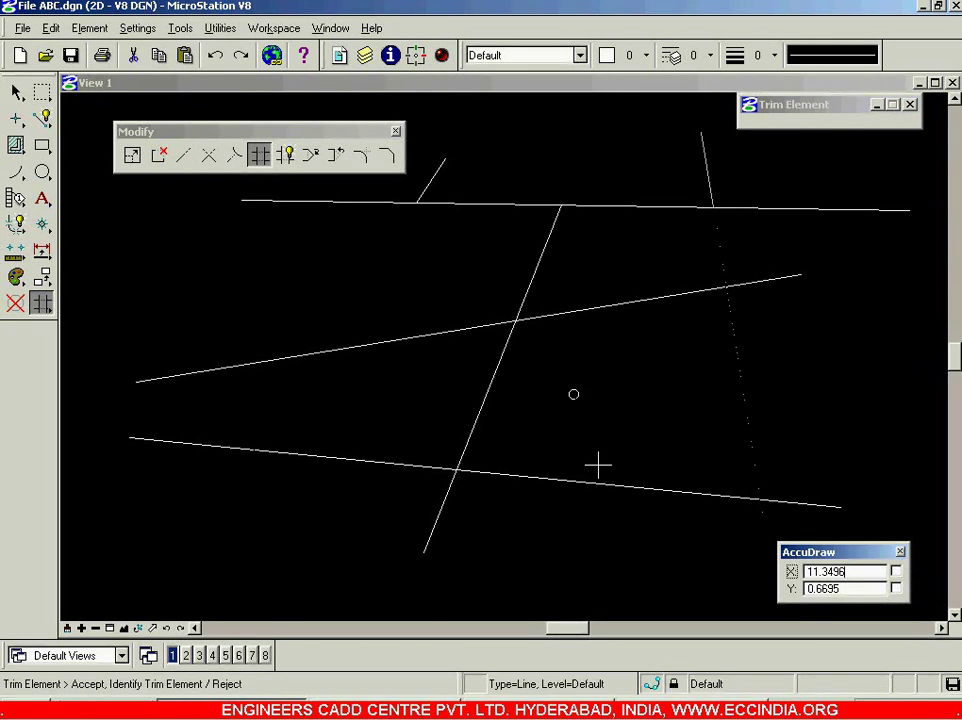
- Reject the pending trim of the right slanted line and undo the trims of the other two slanted lines
right_click(575, 374)
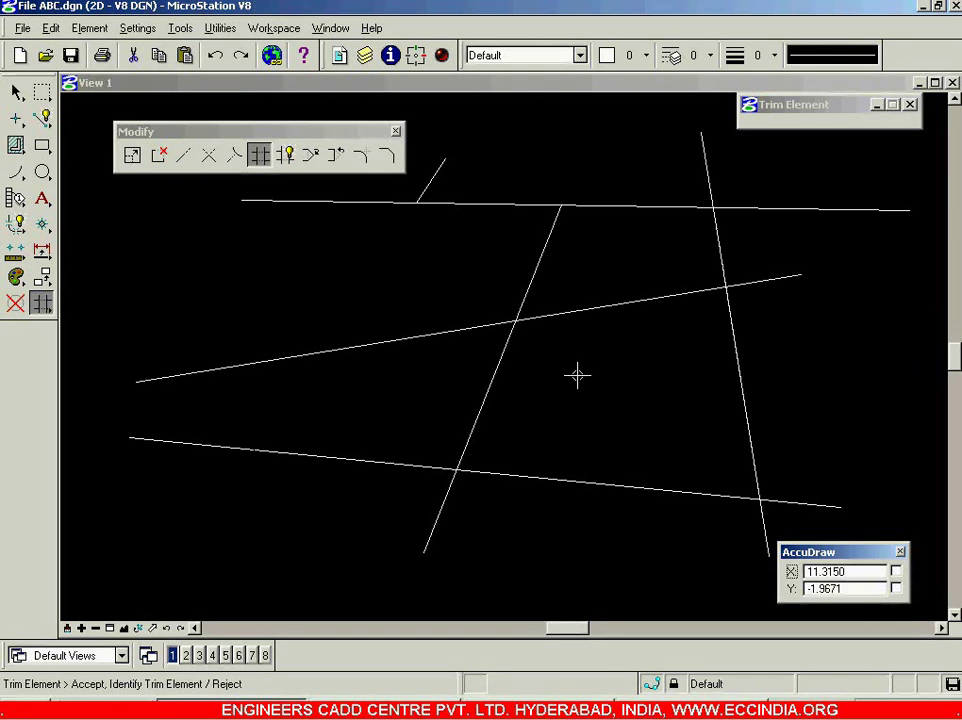
key("ctrl+z")
key("ctrl+z")
- With quick IntelliTrim, trim the left and right slanted lines below the top horizontal line and the middle slanted line above it
left_click(286, 155)
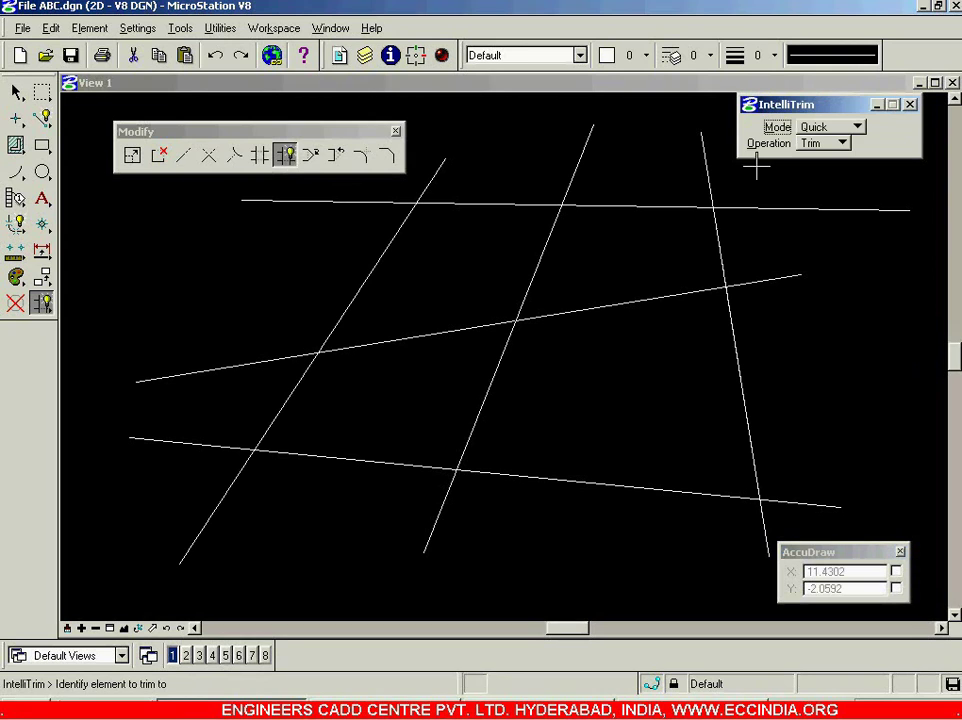
left_click(469, 202)
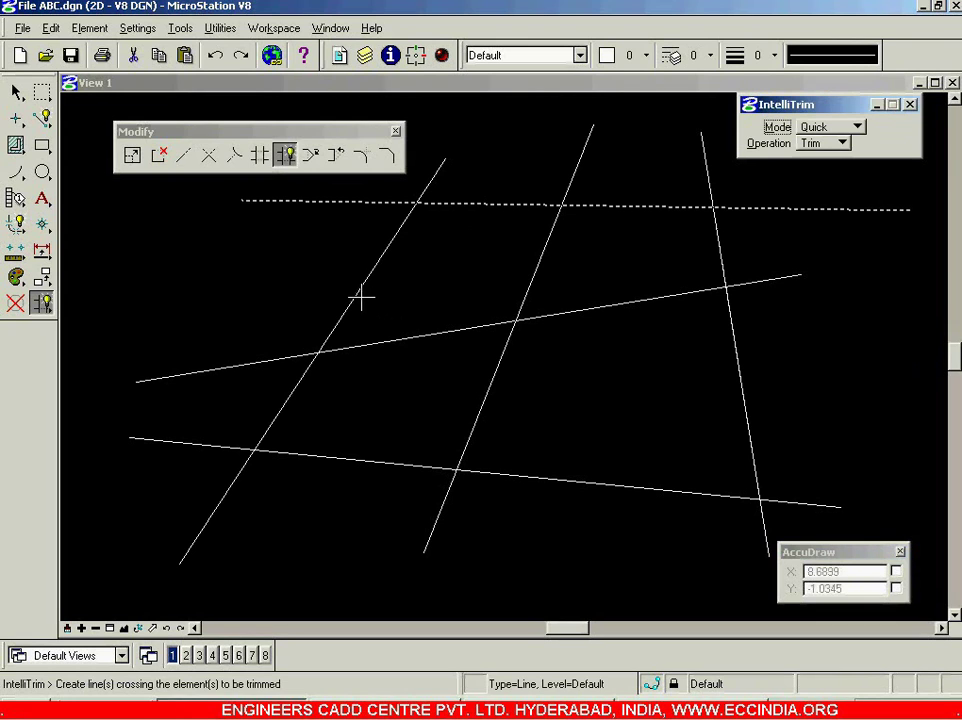
left_click(387, 310)
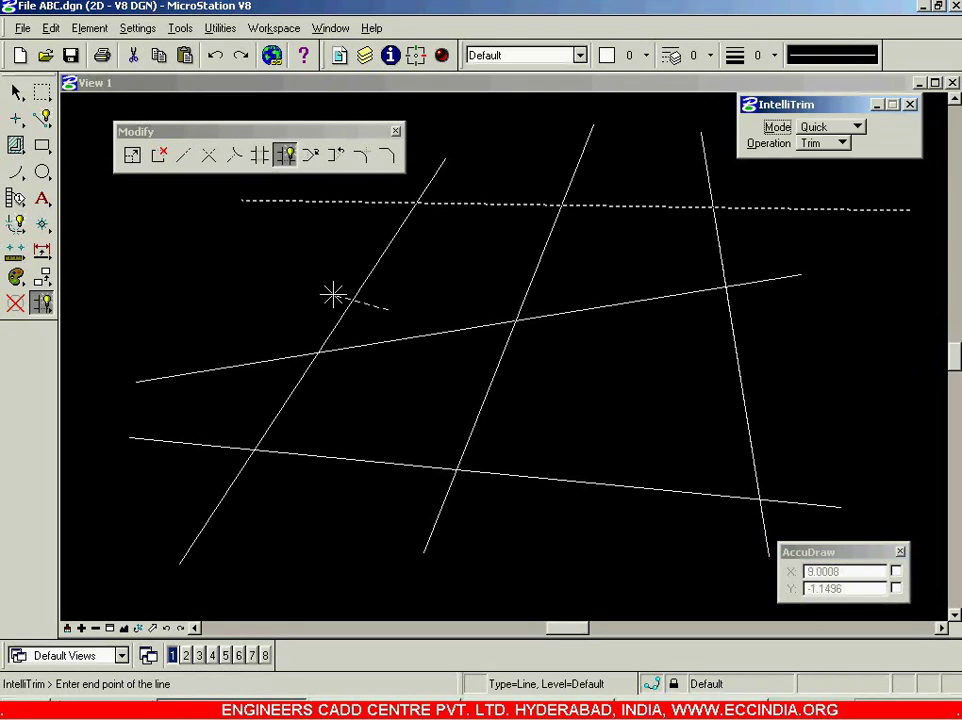
left_click(333, 292)
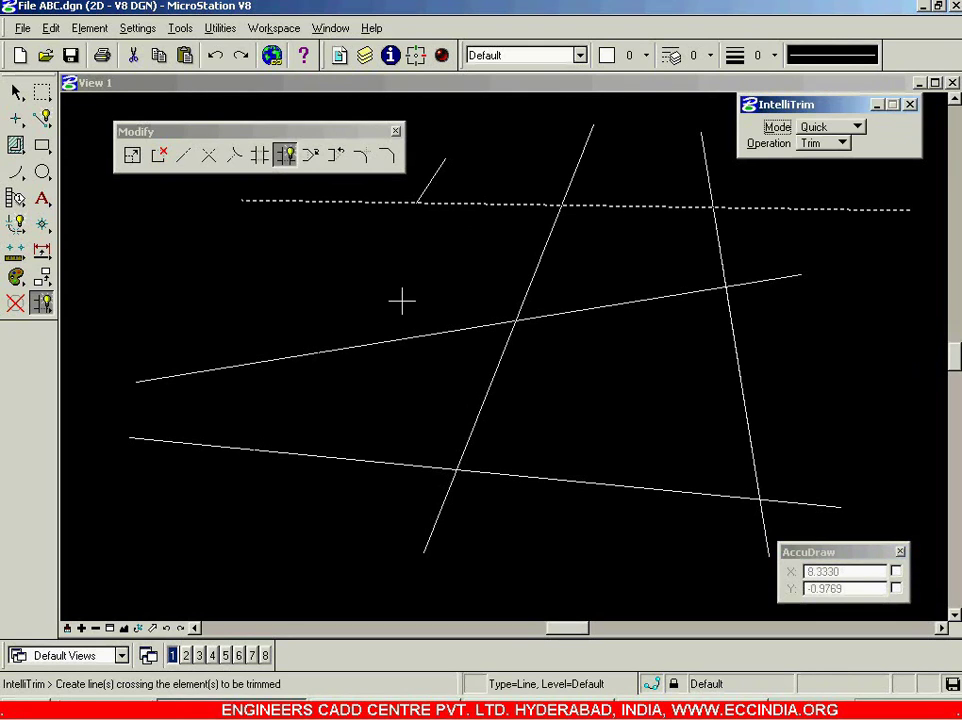
left_click(548, 157)
left_click(616, 168)
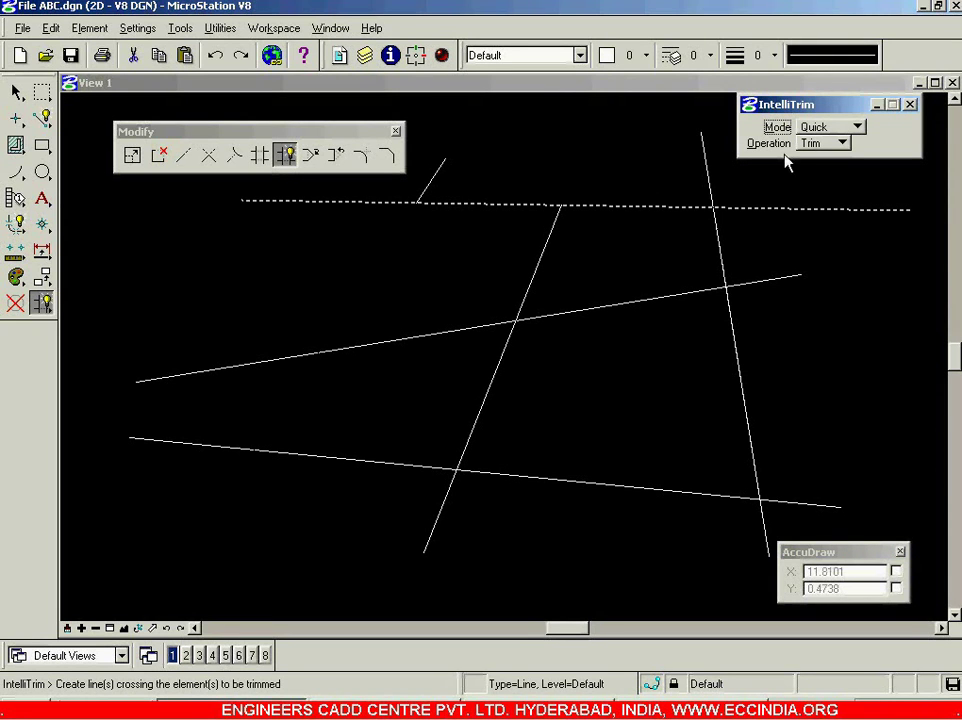
left_click(694, 271)
left_click(767, 232)
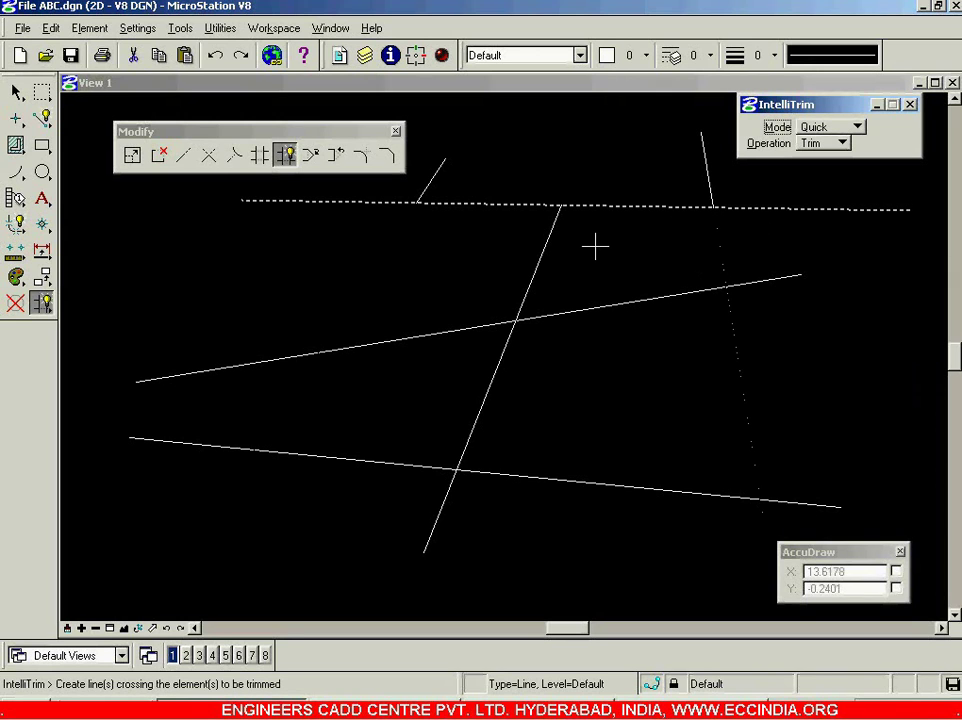
right_click(594, 238)
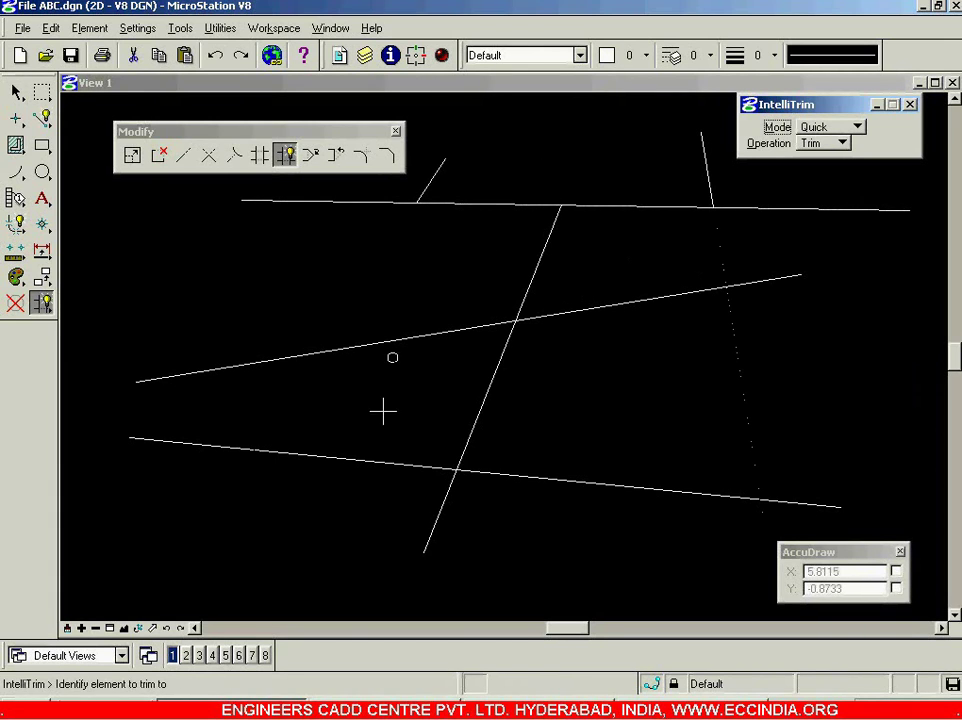
- Try quick-trimming the middle slanted line's part above the lowest horizontal line with IntelliTrim, and undo that trim
left_click(359, 462)
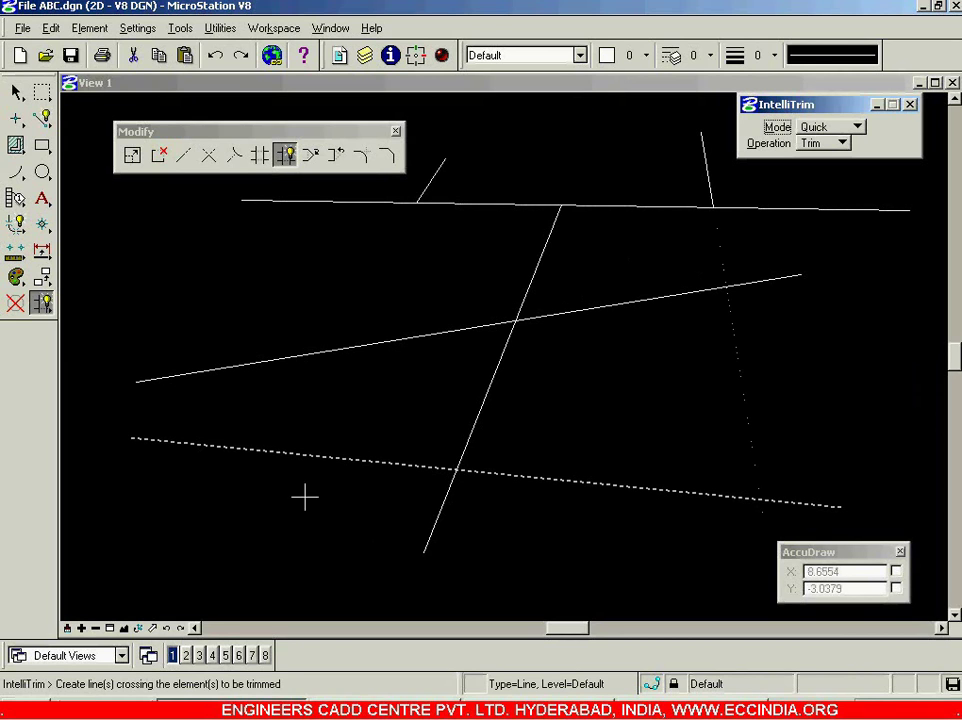
left_click(437, 403)
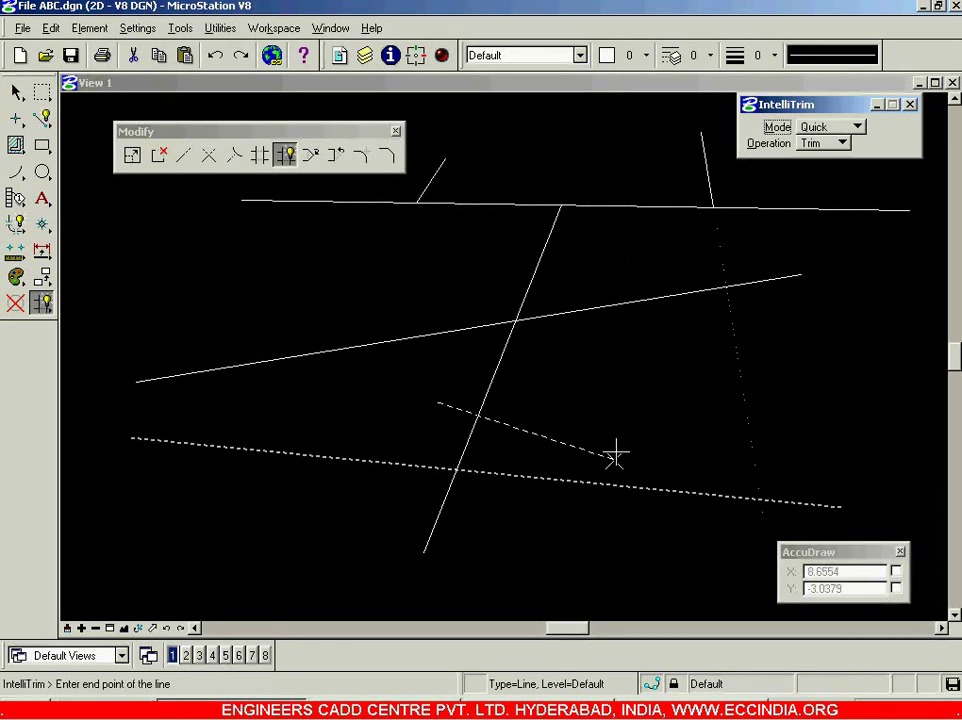
left_click(617, 441)
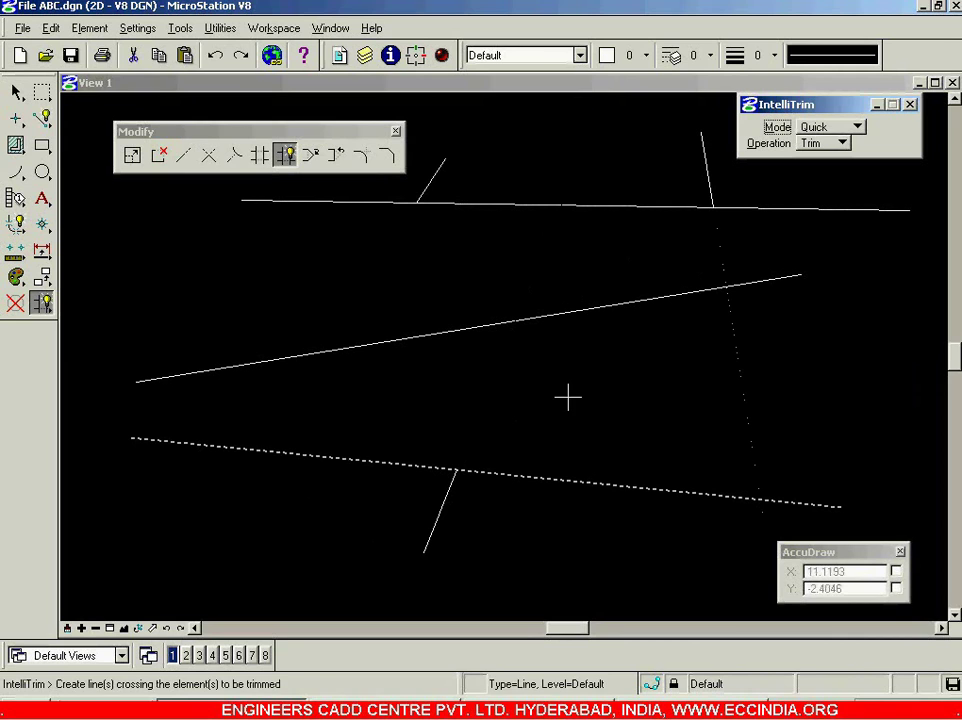
right_click(597, 416)
key("ctrl+z")
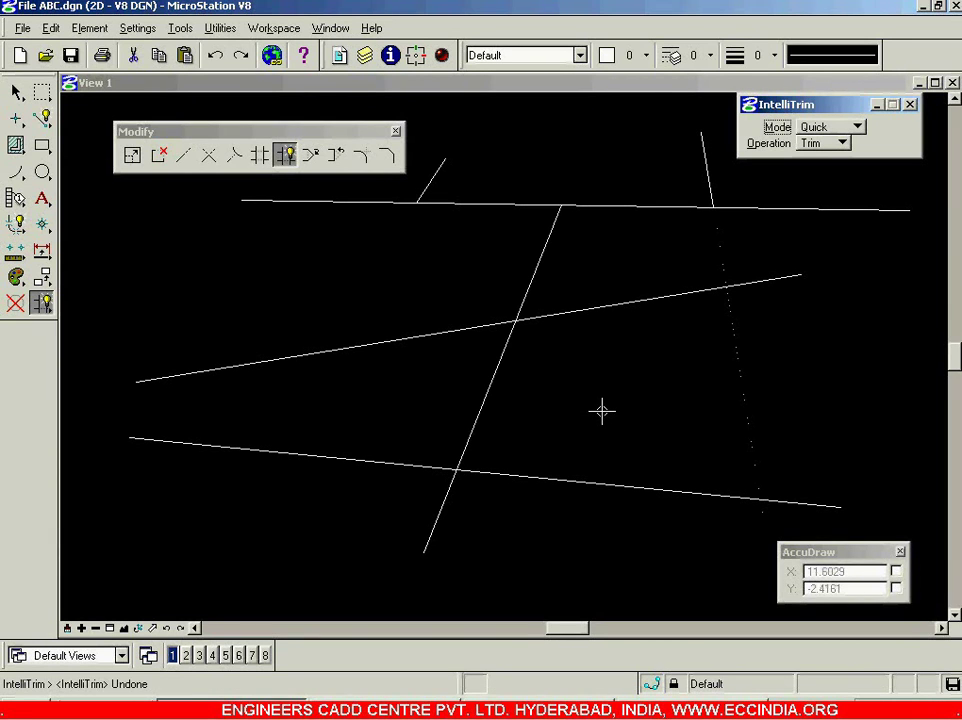
- With Trim Element, trim the middle slanted line's part above the lowest line, using the lowest line as the cutting element
left_click(259, 155)
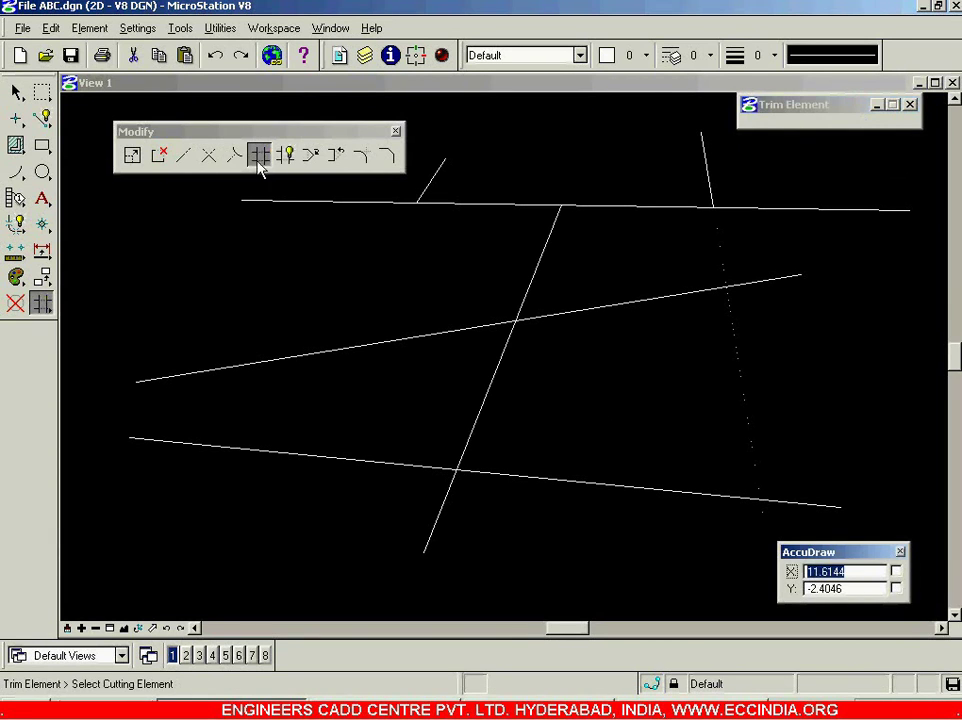
left_click(342, 456)
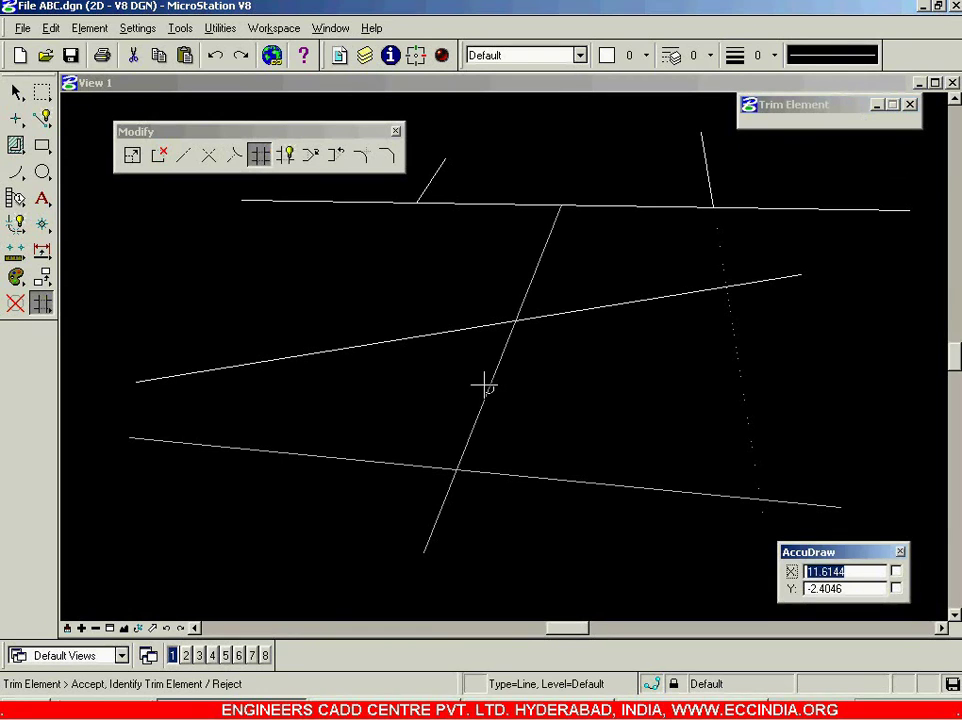
left_click(487, 385)
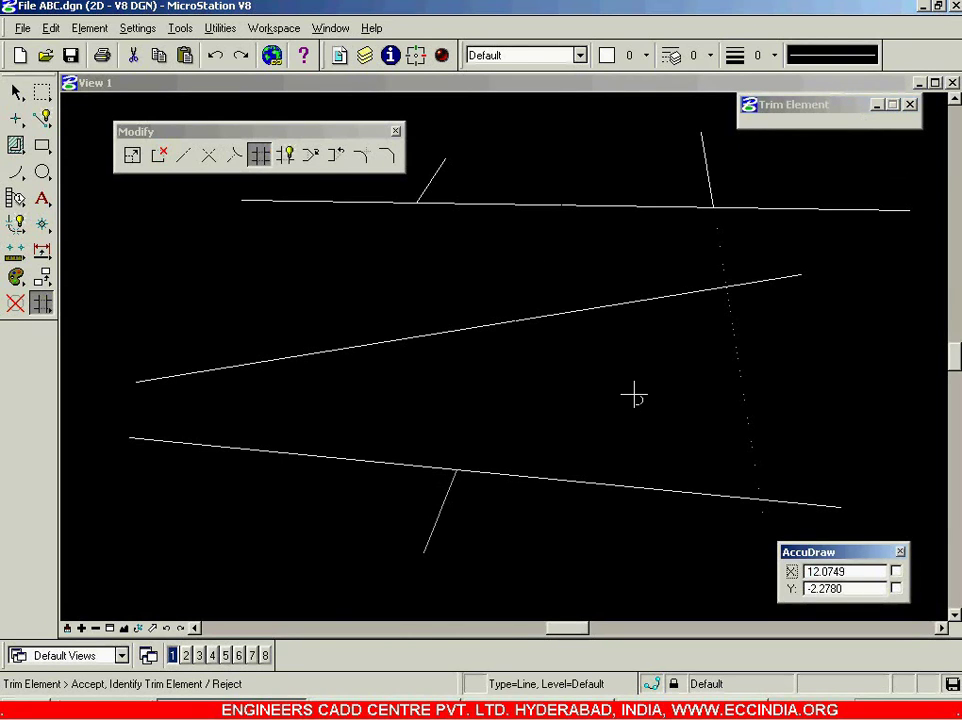
- Undo the last four trims to restore all the slanted lines
key("ctrl+z")
key("ctrl+z")
key("ctrl+z")
key("ctrl+z")
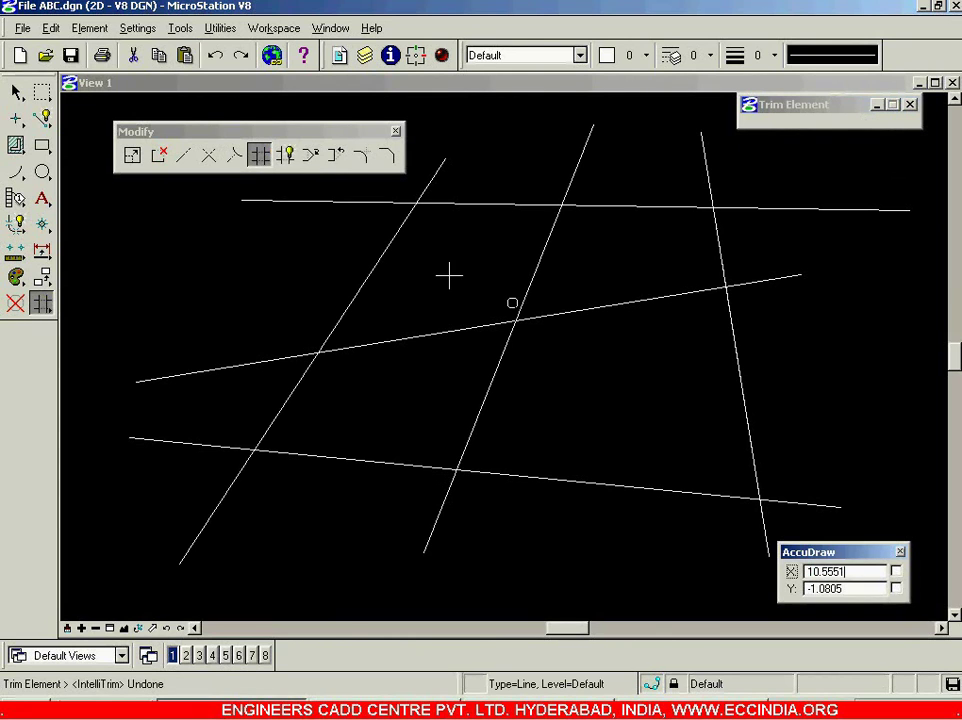
- Switch back to IntelliTrim and view its available operations, keeping Trim
left_click(285, 154)
left_click(812, 145)
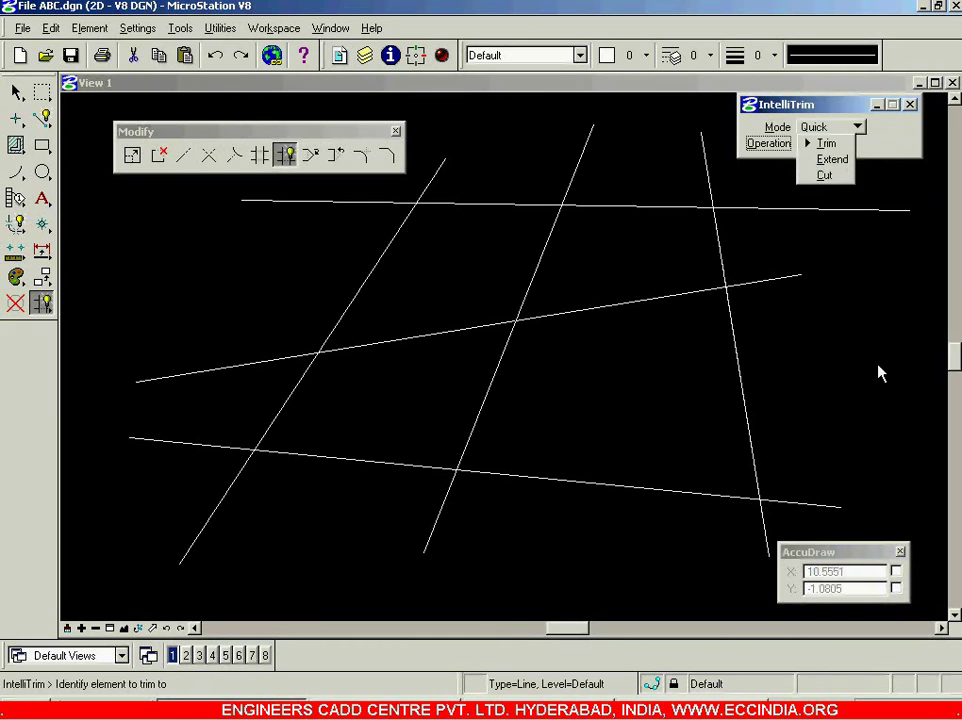
left_click(838, 376)
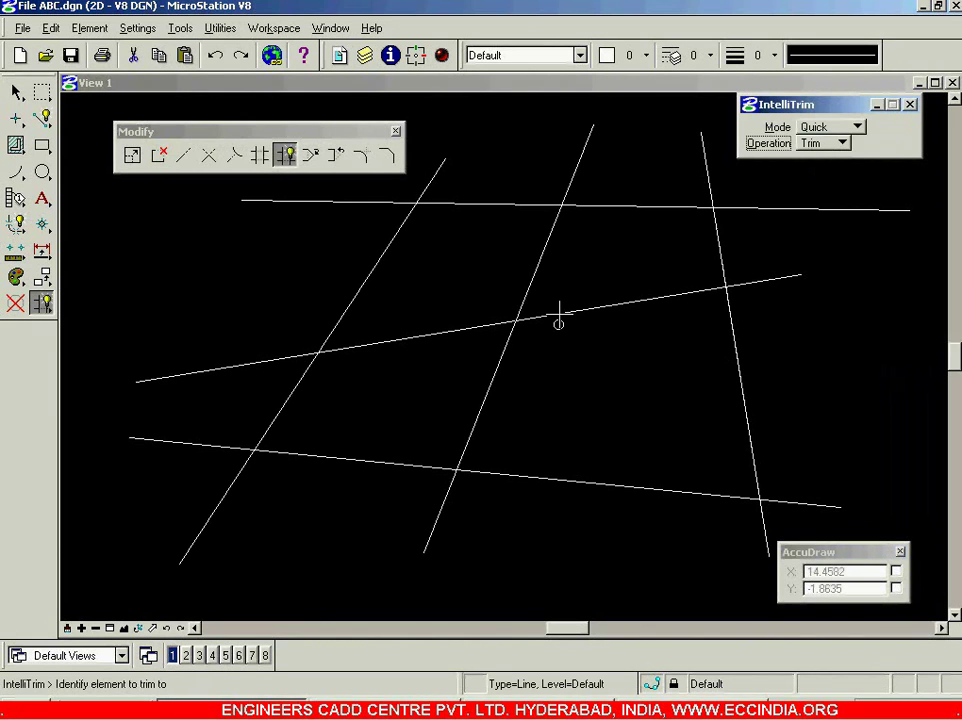
- Move the leftmost slanted line's lower endpoint up so the line stops short of the lowest line
left_click(16, 92)
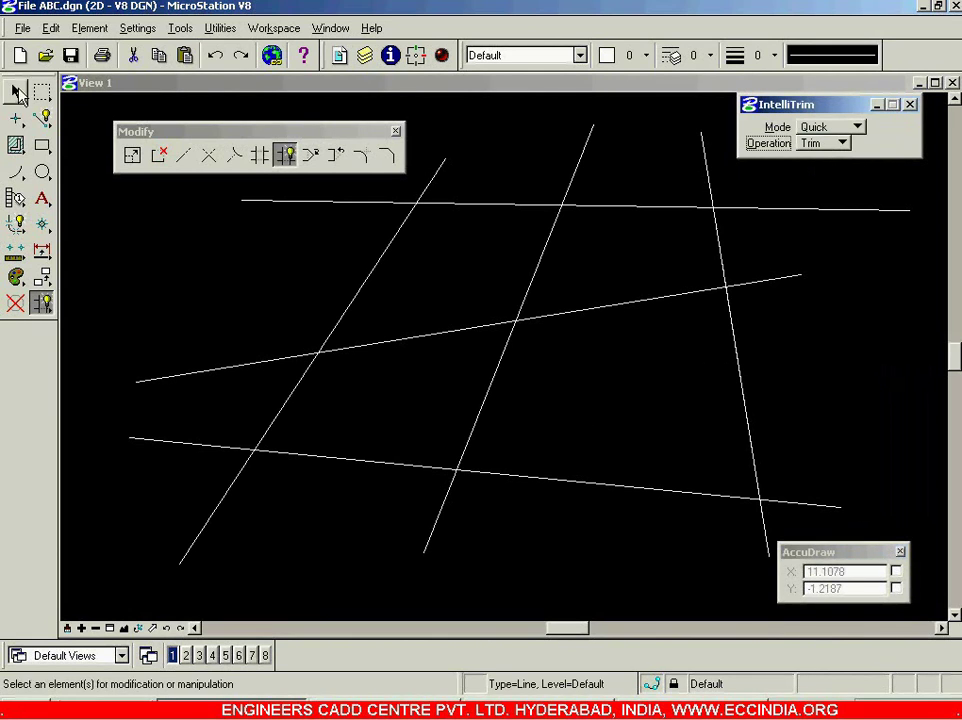
left_click(204, 526)
left_click(180, 563)
left_click(366, 403)
left_click(321, 585)
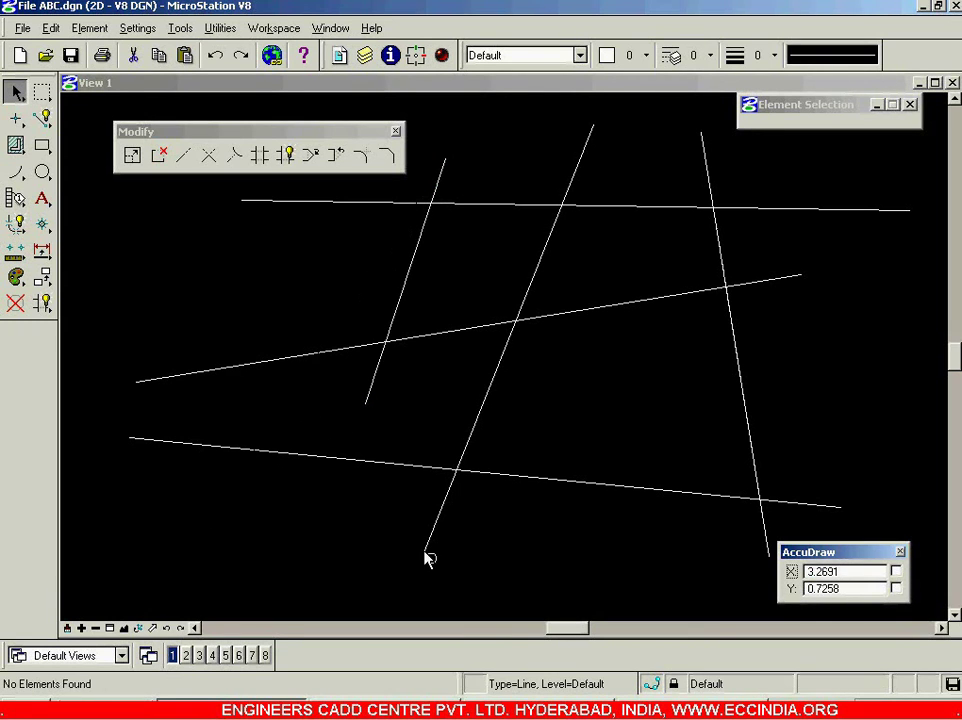
- Move the central slanted line's lower endpoint up and across so it stops above the lowest line
left_click(425, 552)
left_click(424, 553)
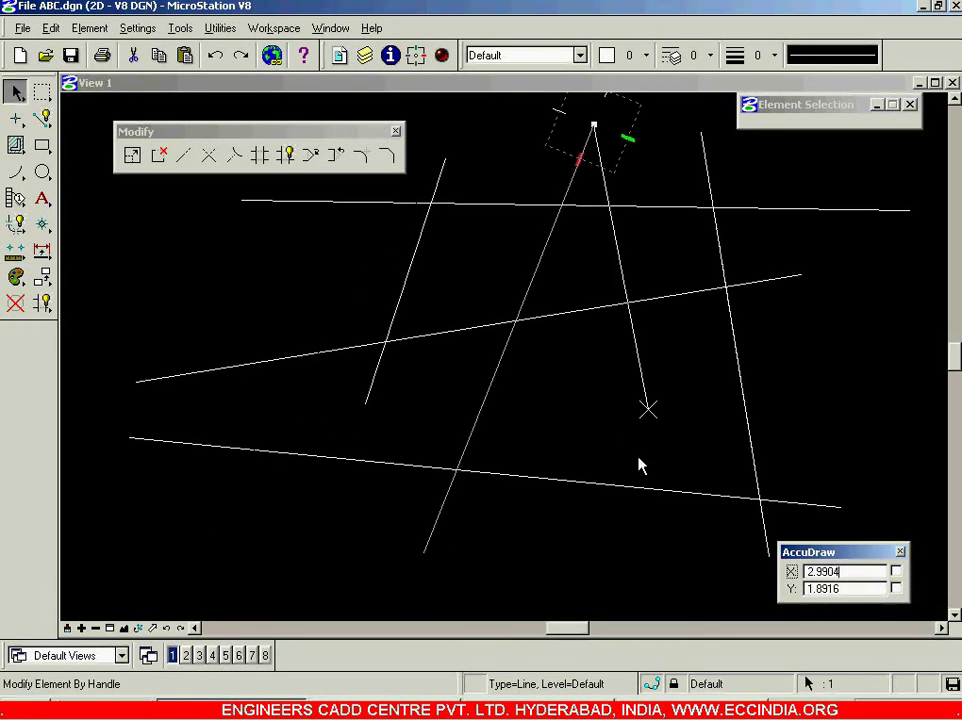
left_click(641, 465)
left_click(445, 487)
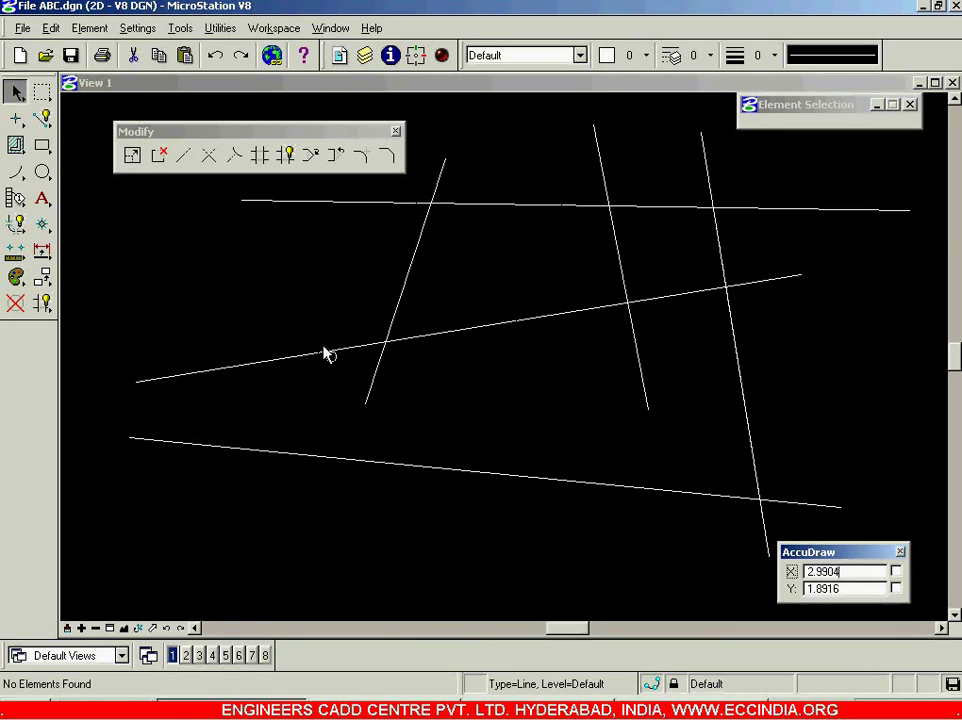
- Move the left endpoint of the line between the upper and lowest lines to just above the lowest line
left_click(137, 384)
left_click(137, 383)
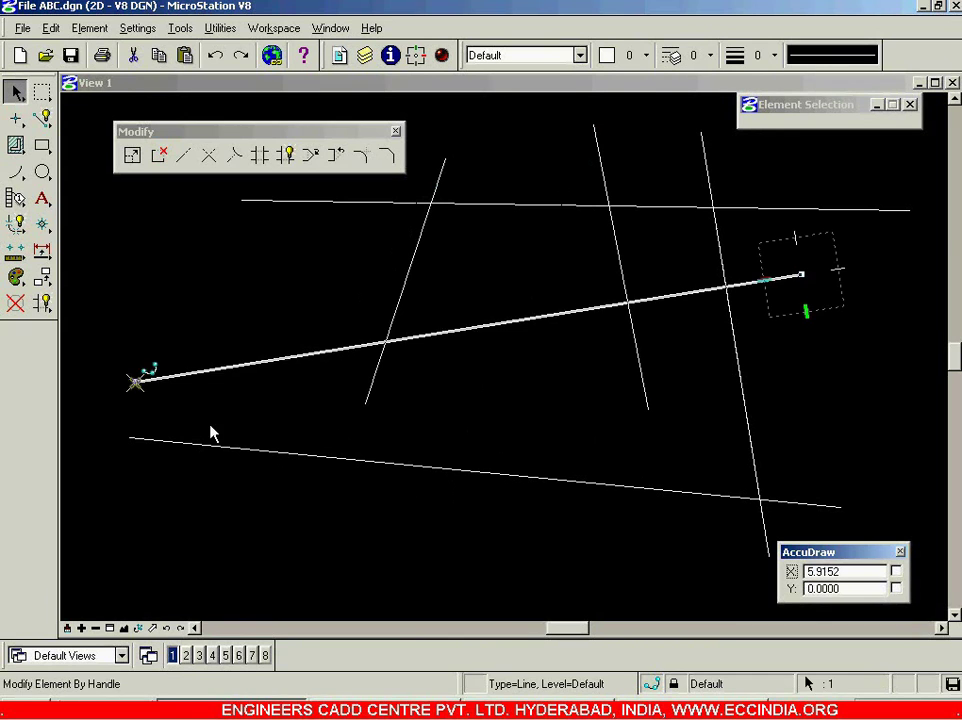
left_click(325, 435)
left_click(387, 536)
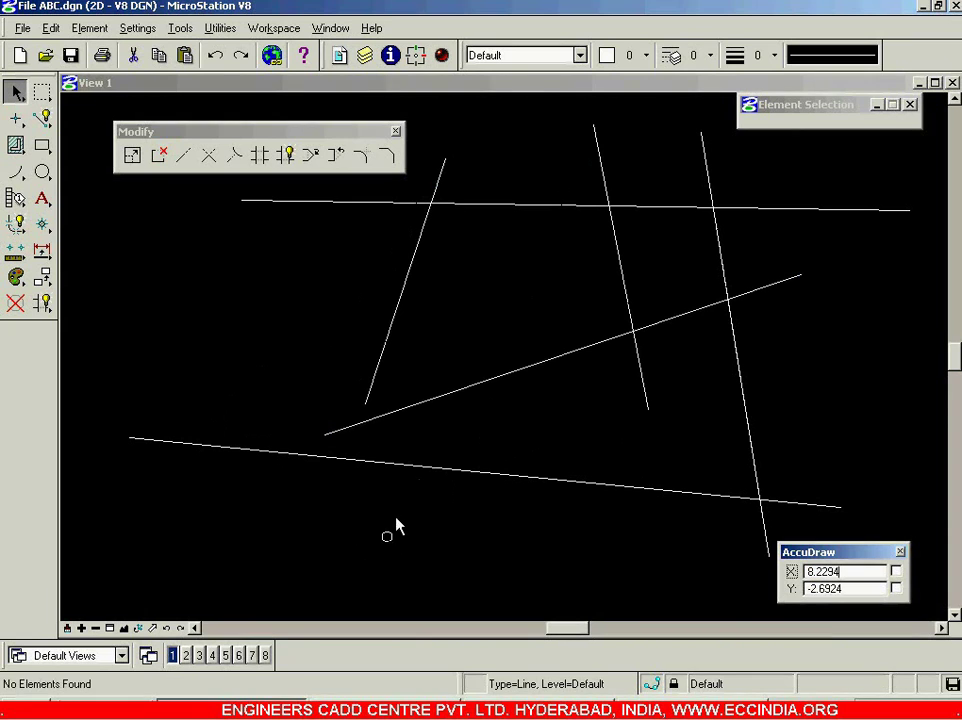
- With IntelliTrim's Quick mode and Extend operation, extend the leftmost slanted line down to the lowest line
left_click(288, 156)
left_click(836, 143)
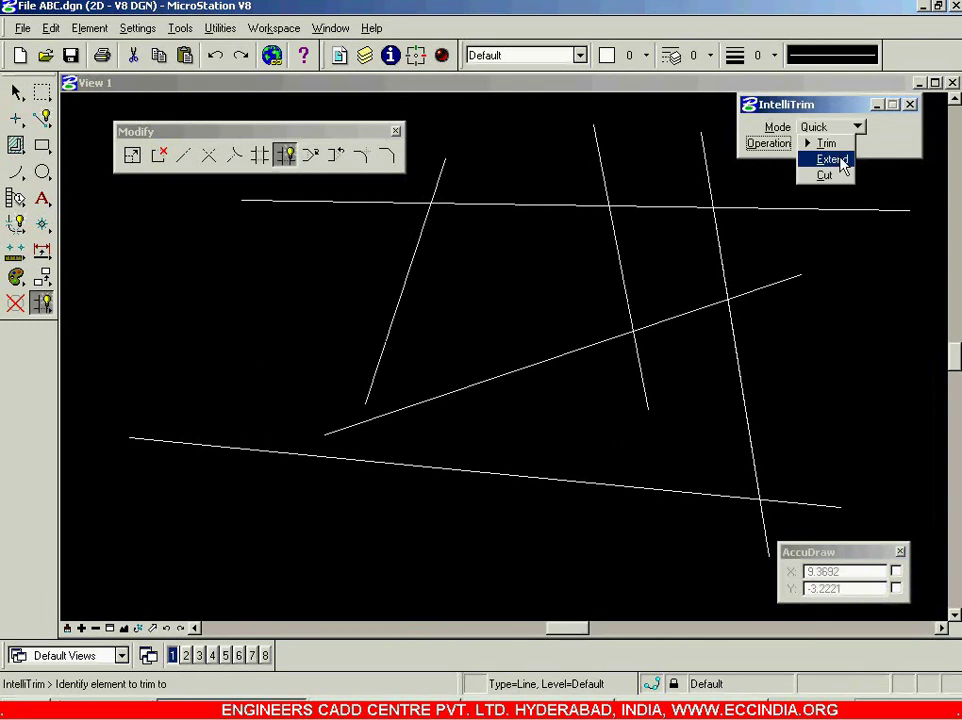
left_click(832, 160)
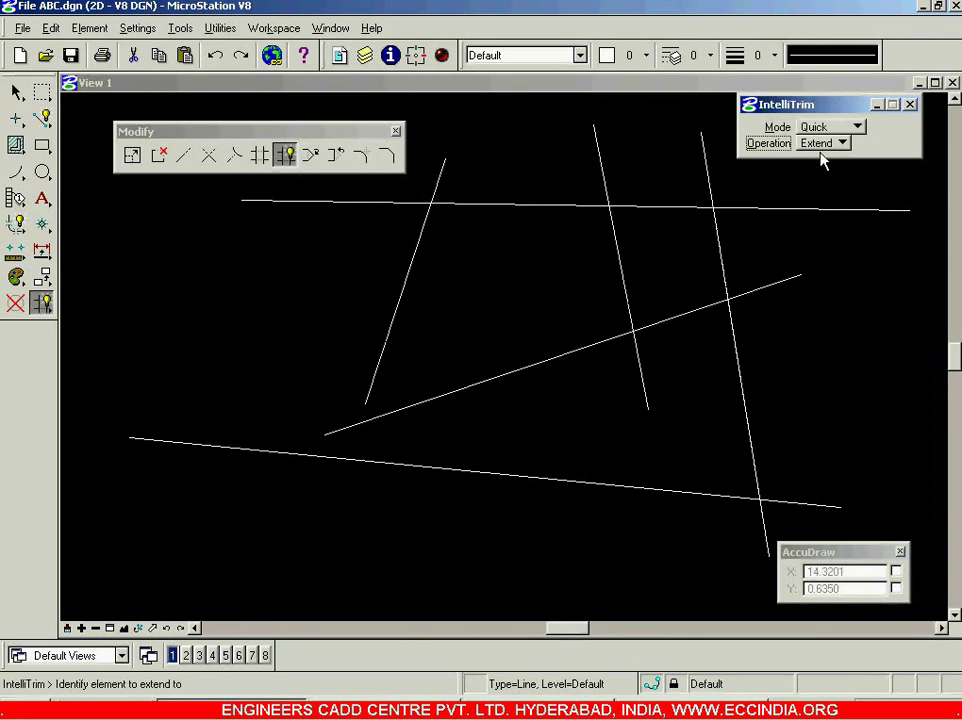
left_click(436, 470)
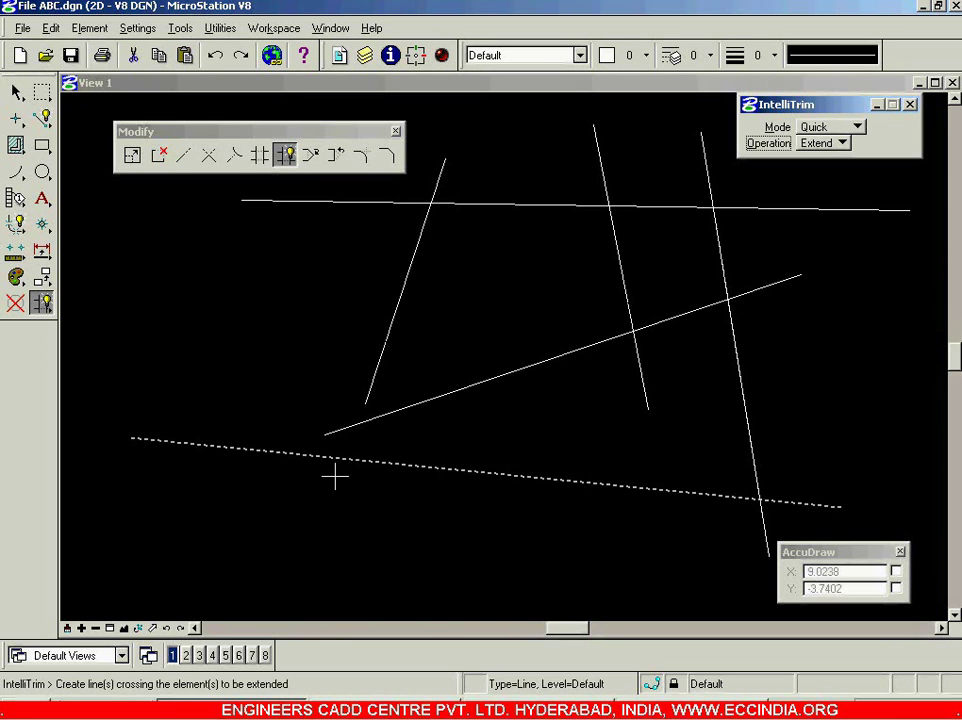
left_click(340, 379)
left_click(395, 379)
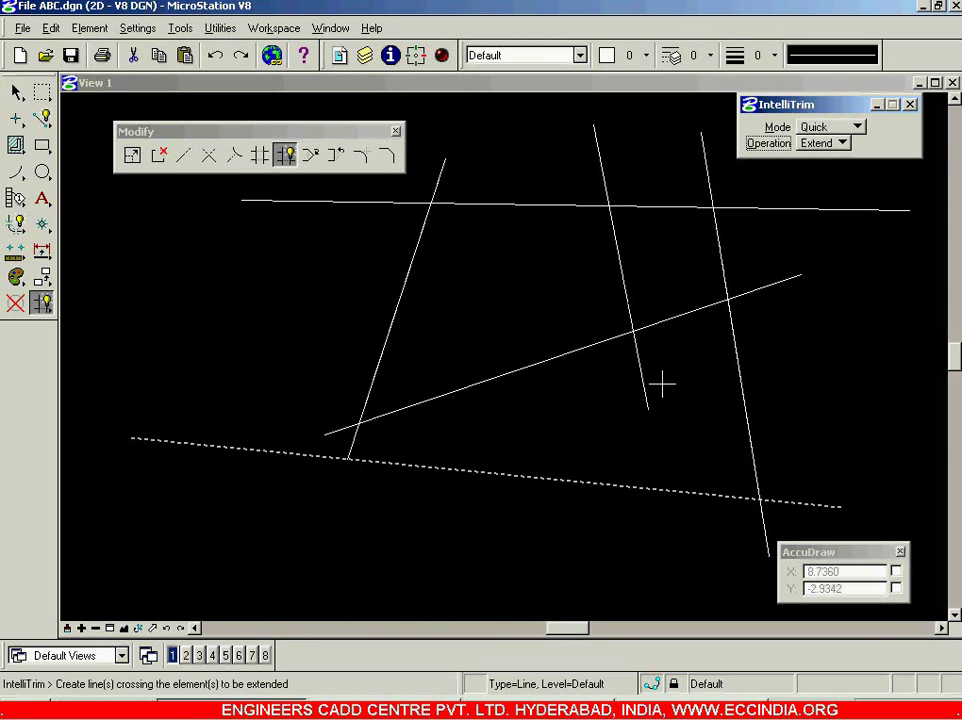
- Extend the shallow line's left end and the central slanted line's lower end to the same lowest line
left_click(340, 434)
left_click(436, 475)
left_click(612, 389)
left_click(687, 432)
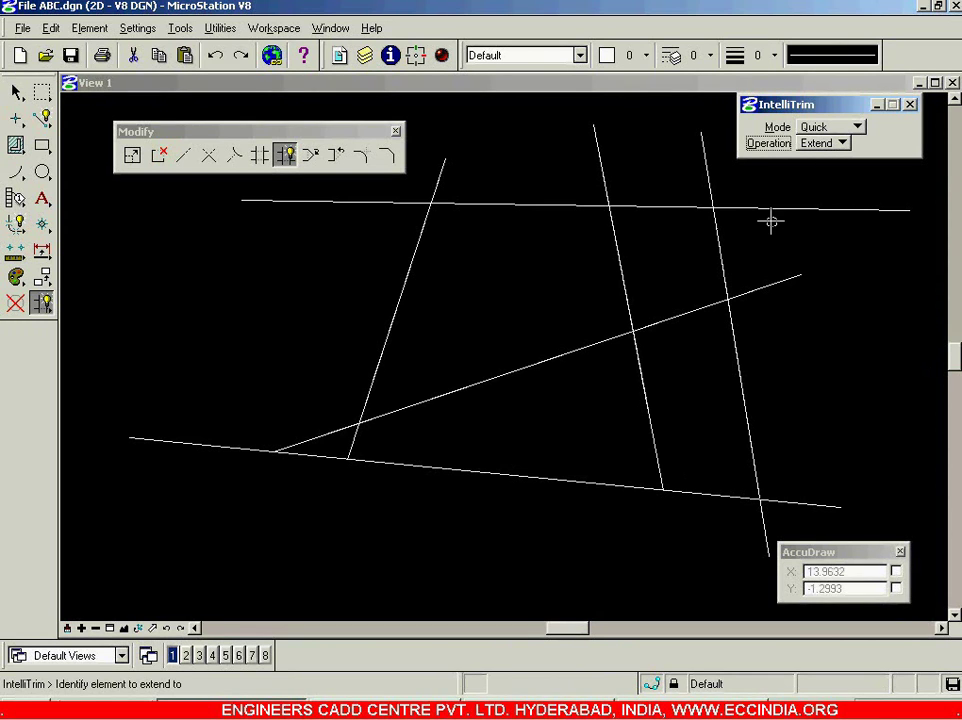
left_click(843, 144)
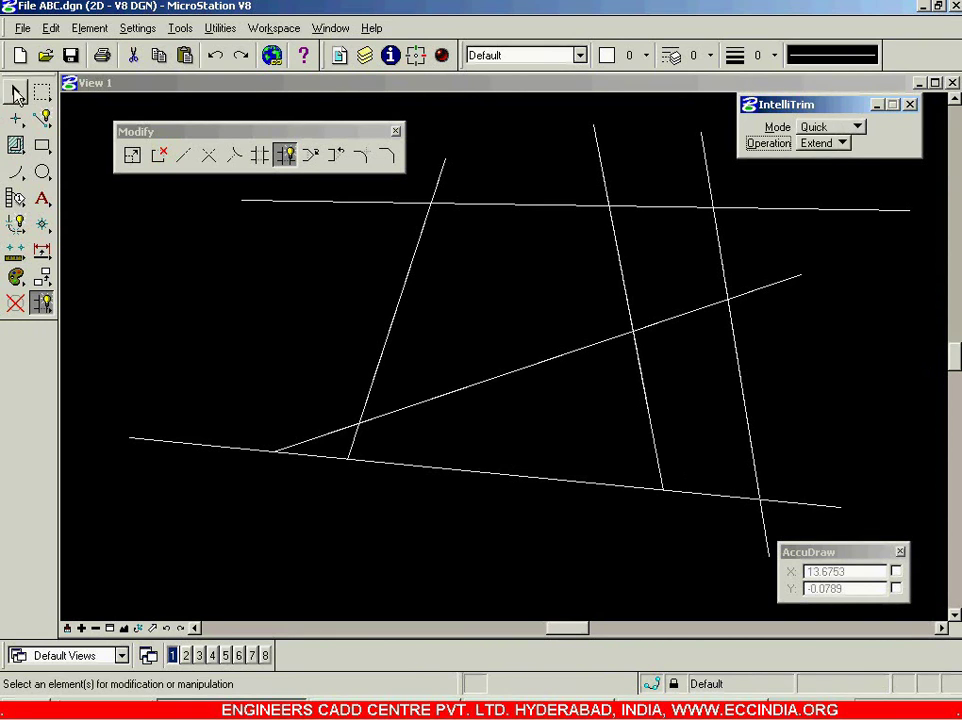
- Clear the existing lines and draw two separate, roughly parallel slanted lines, one upper and one lower
left_click(17, 92)
left_click(41, 117)
scroll(474, 455, "down", 3)
scroll(483, 479, "up", 6)
left_click(165, 428)
left_click(554, 204)
right_click(498, 393)
left_click(421, 479)
left_click(801, 285)
right_click(833, 346)
left_click(17, 93)
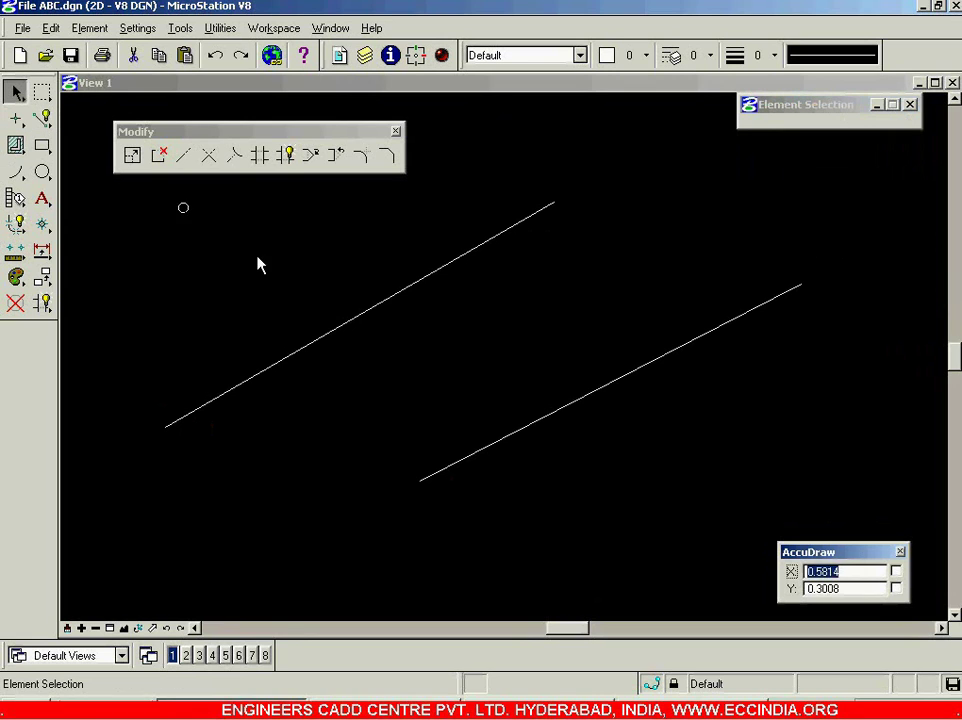
- Select each of the two slanted lines in turn to check whether it is a single element
left_click(345, 320)
left_click(453, 365)
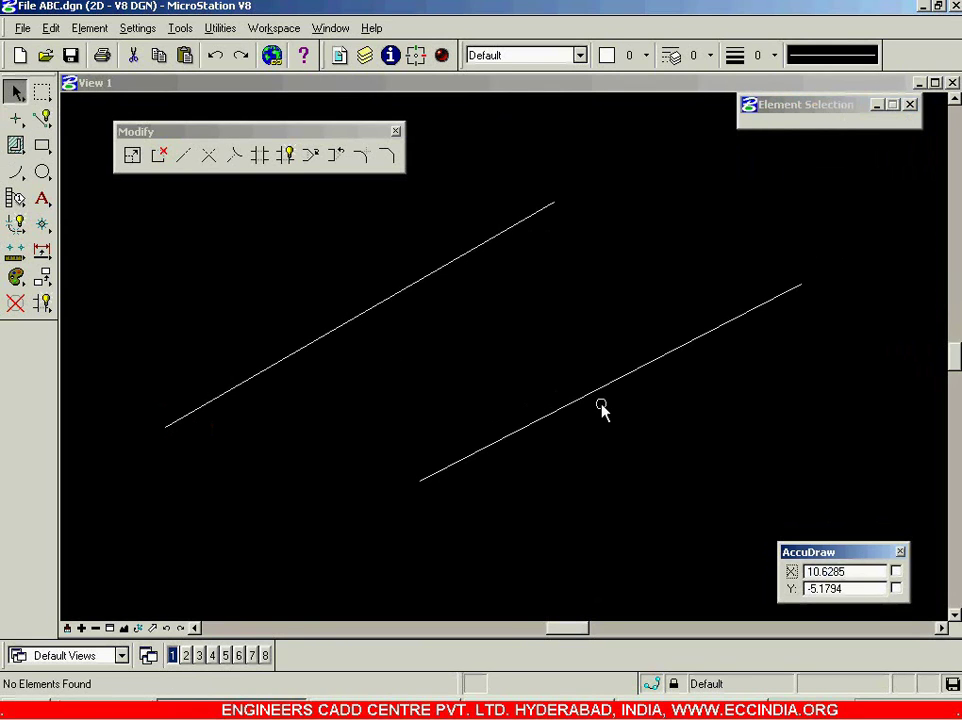
left_click(601, 394)
left_click(447, 326)
- With IntelliTrim's Quick mode and Cut operation, cut the upper line at three places and the lower line at one
left_click(286, 155)
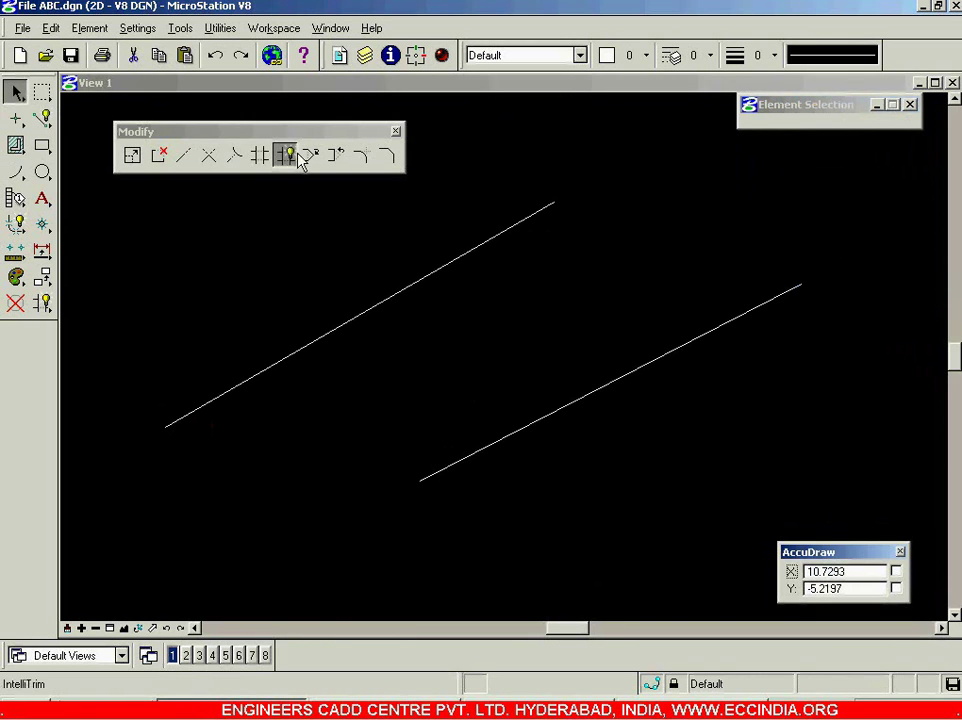
left_click(835, 142)
left_click(840, 159)
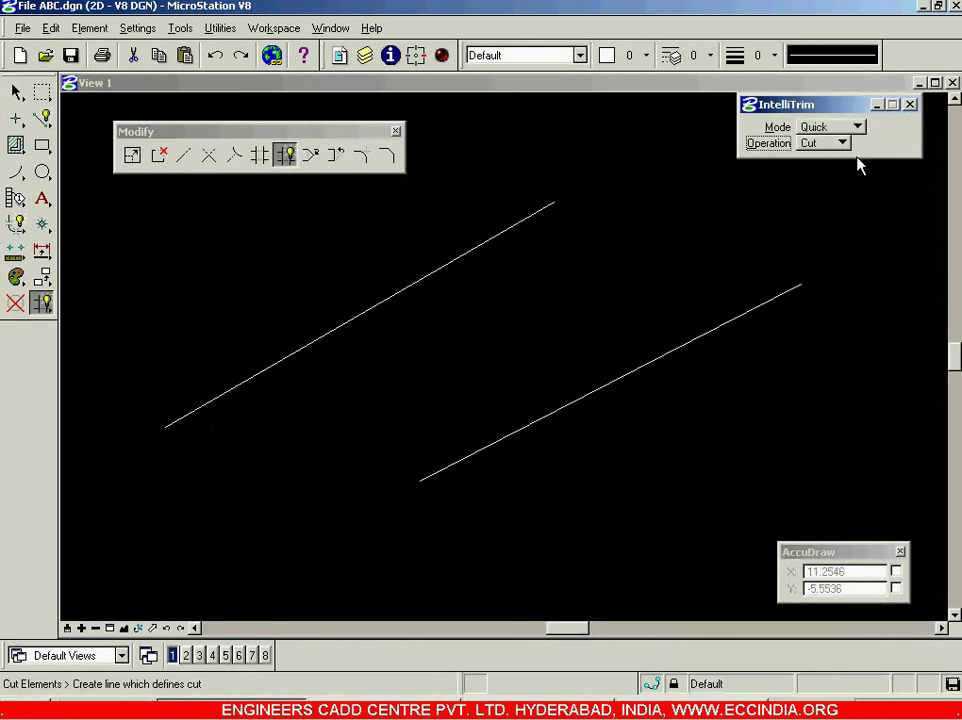
left_click(178, 338)
left_click(279, 416)
left_click(363, 249)
left_click(449, 342)
left_click(470, 200)
left_click(551, 273)
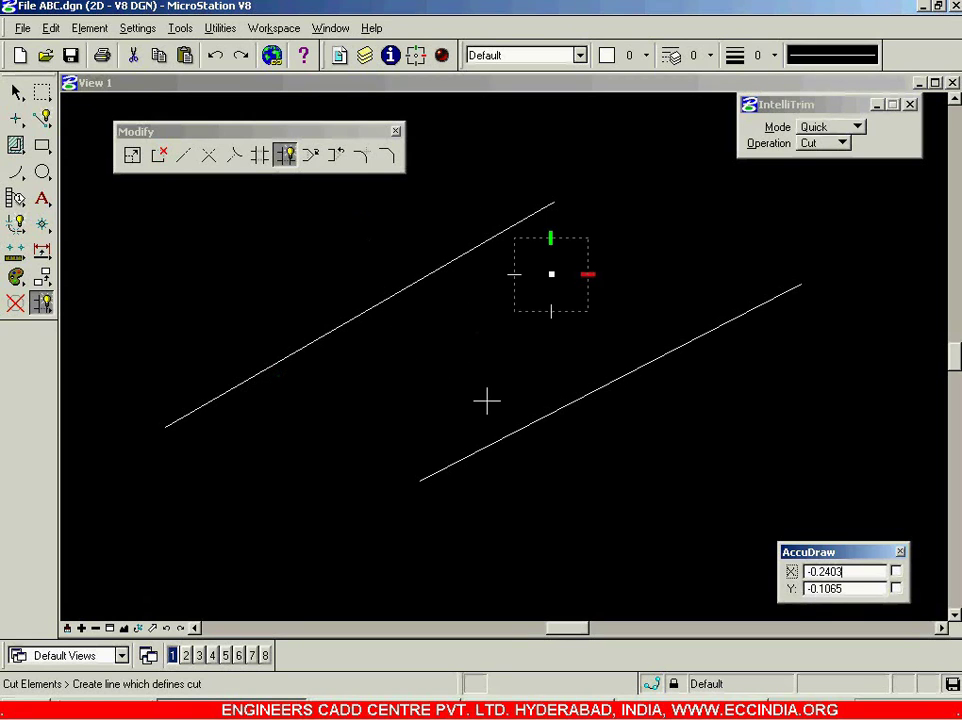
left_click(593, 357)
left_click(653, 427)
- Select individual segments of the upper and lower lines to examine where the cuts divided them
left_click(16, 92)
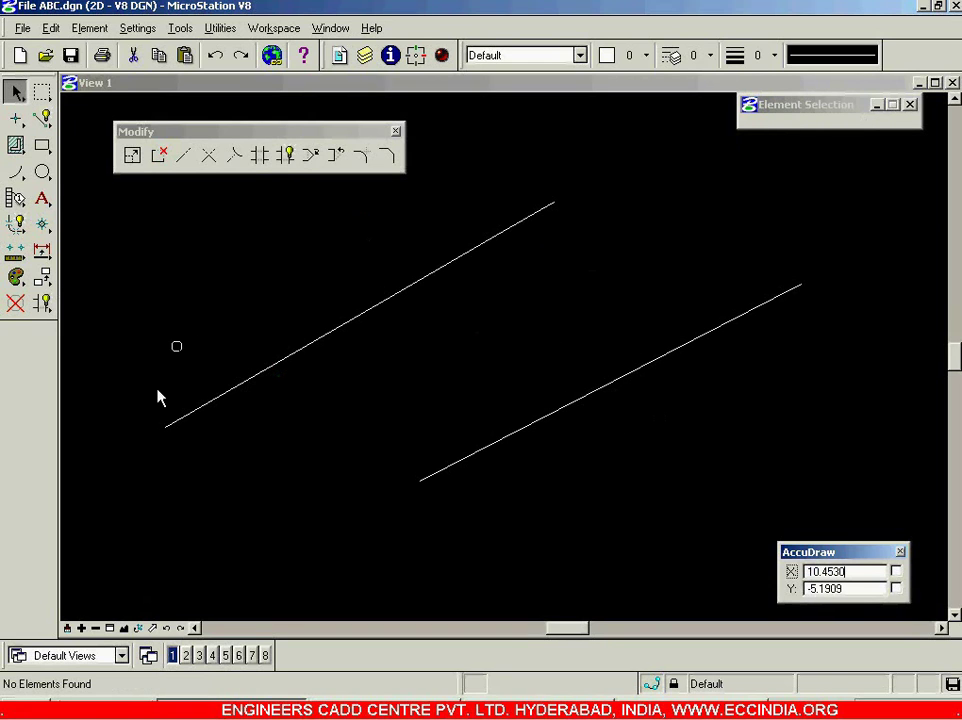
left_click(202, 406)
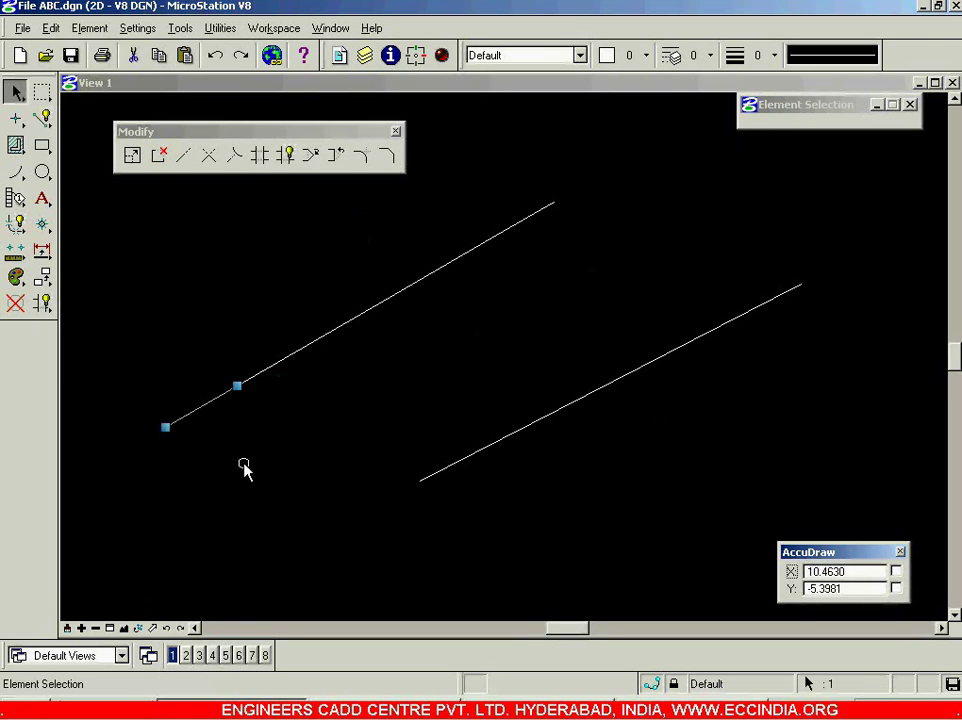
left_click(244, 463)
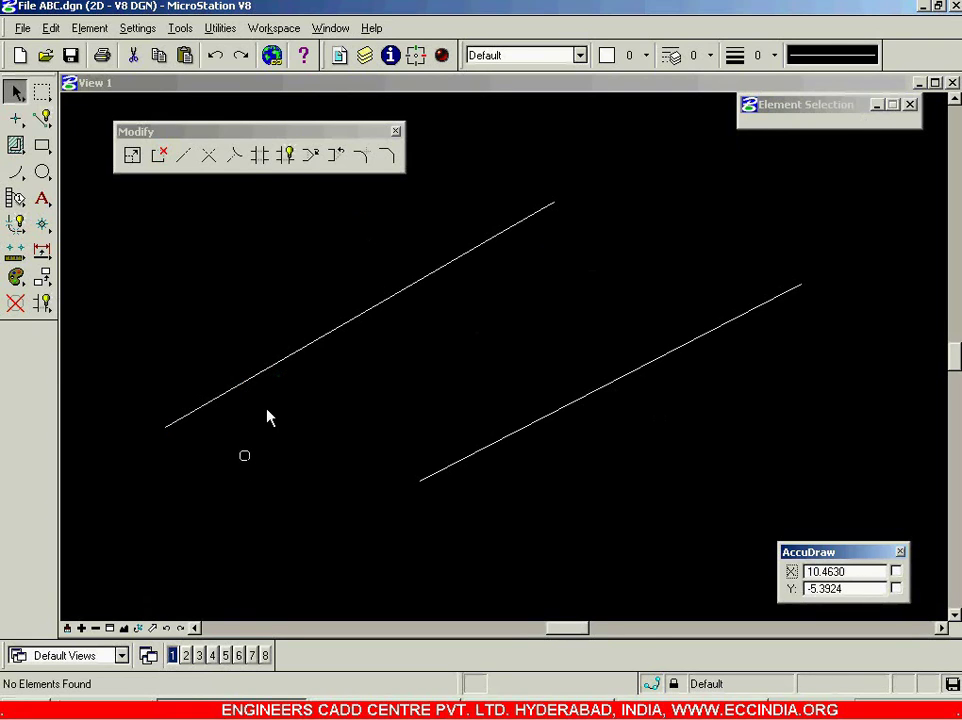
left_click(295, 360)
left_click(432, 384)
left_click(479, 264)
left_click(534, 353)
left_click(533, 450)
left_click(697, 366)
left_click(698, 339)
left_click(691, 485)
left_click(180, 419)
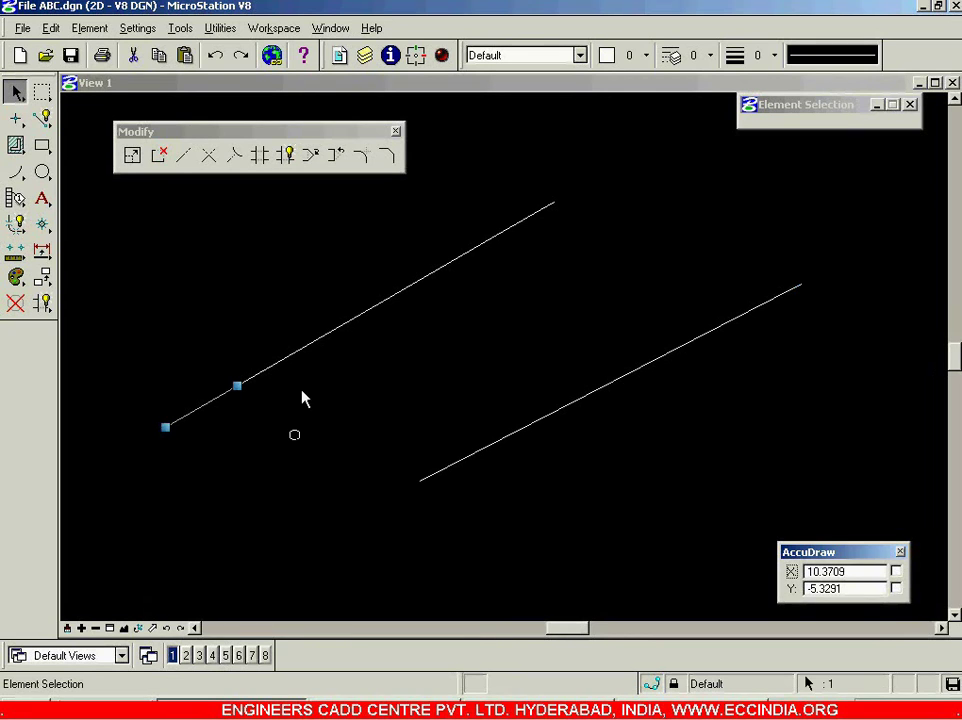
left_click(299, 355)
left_click(449, 268)
left_click(508, 330)
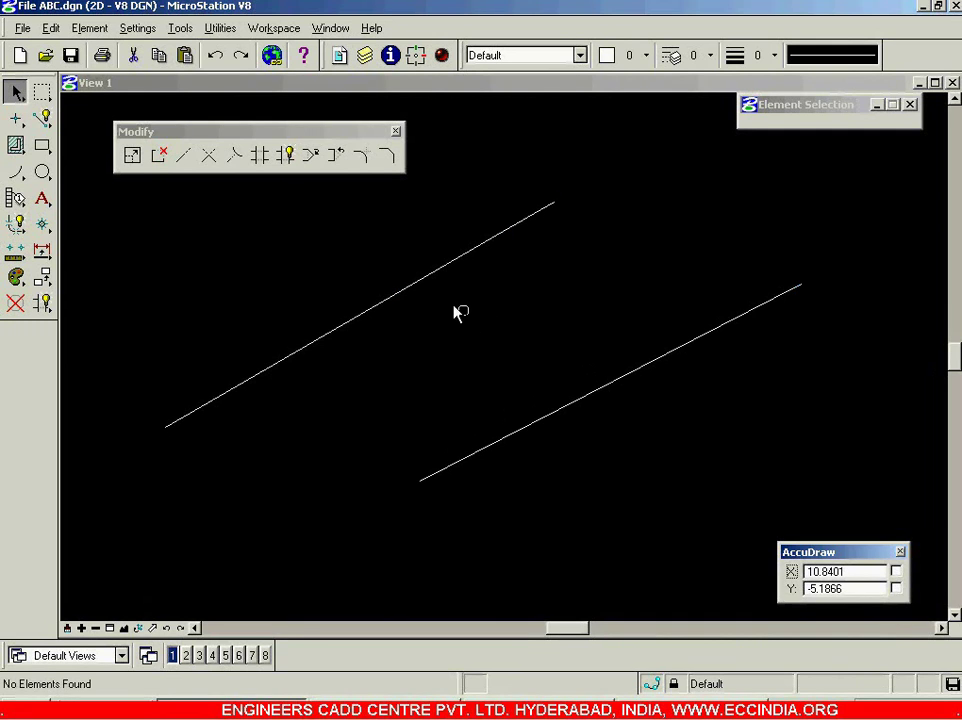
- Return to IntelliTrim, view its operation choices while keeping Cut, and close its settings window
left_click(285, 155)
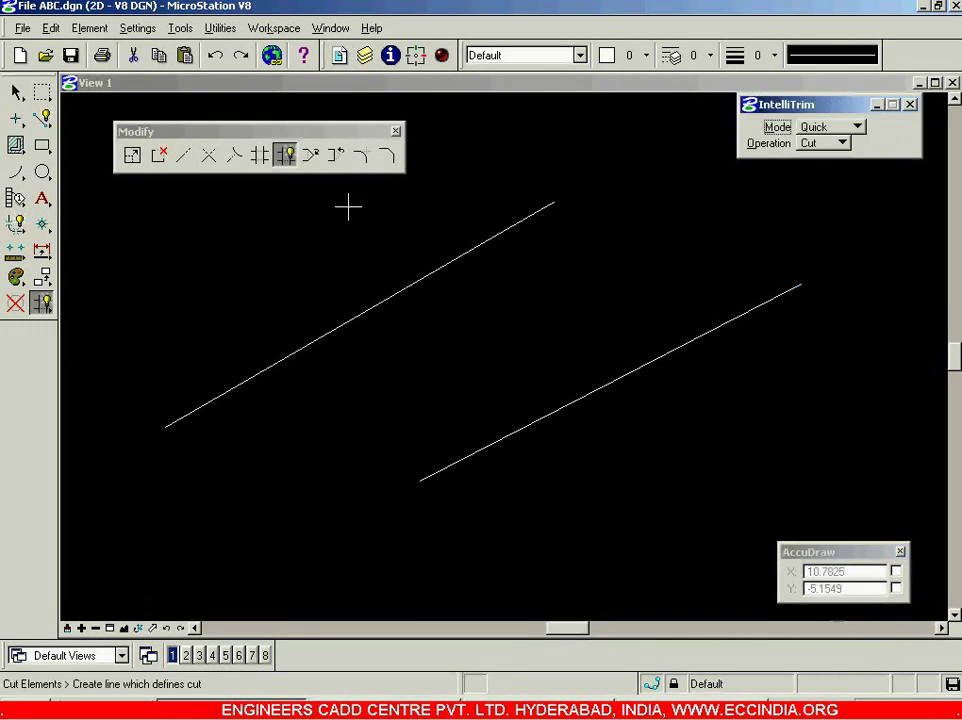
left_click(816, 146)
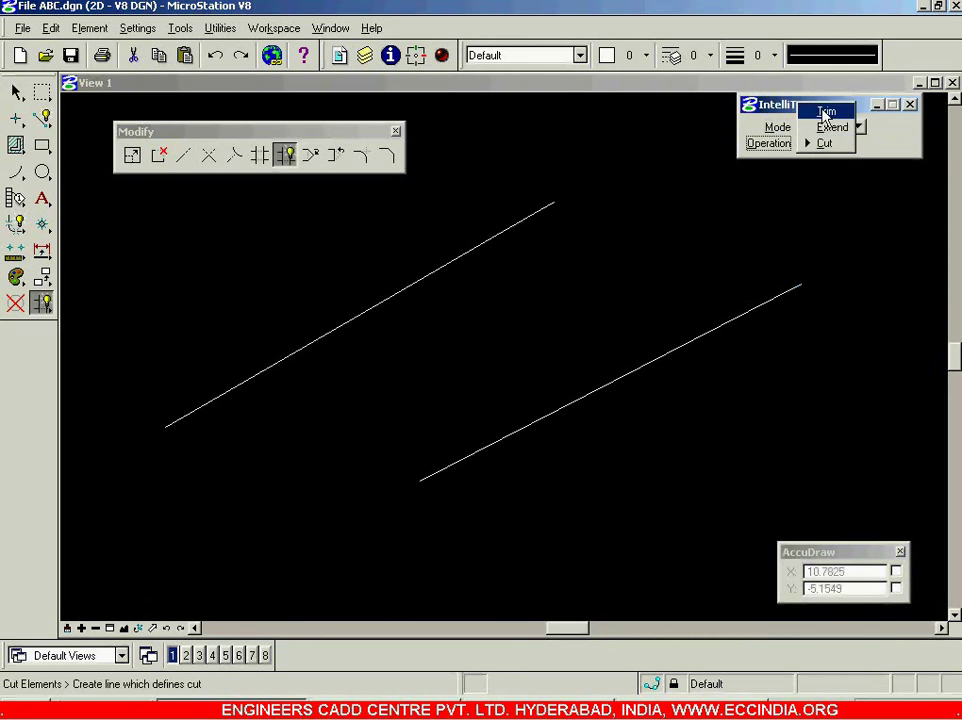
left_click(899, 151)
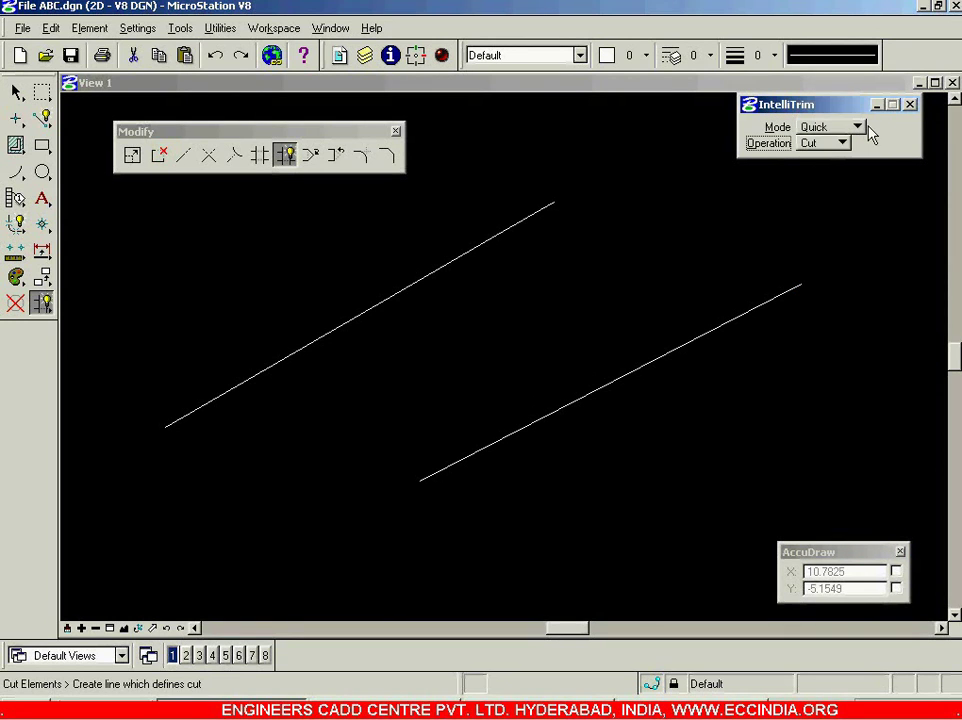
left_click(910, 104)
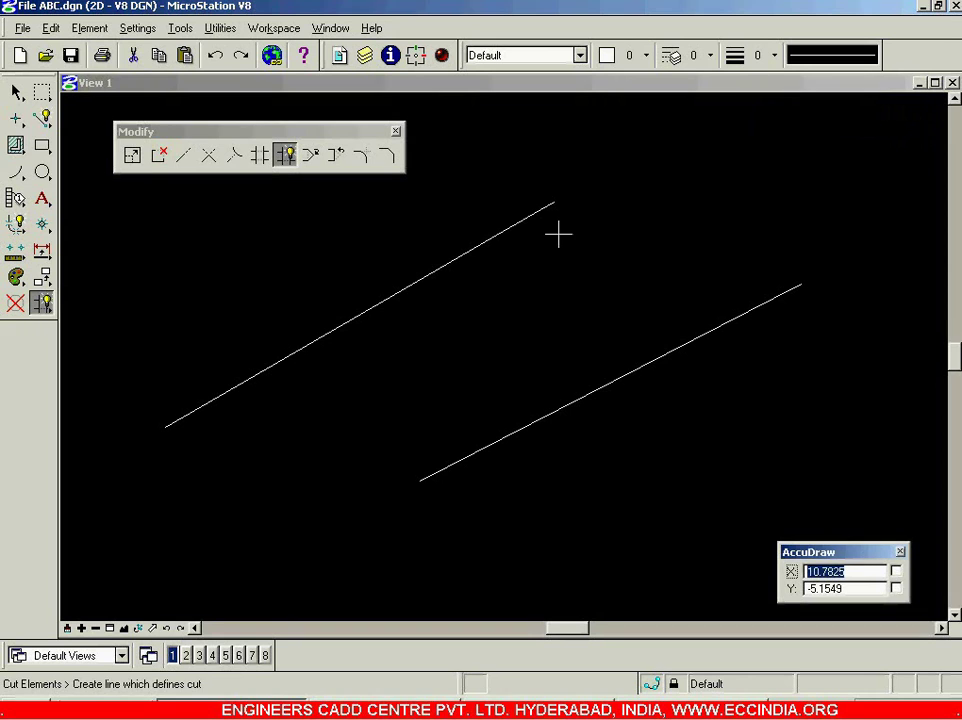
- Select all the line segments in the drawing and delete them
left_click(15, 303)
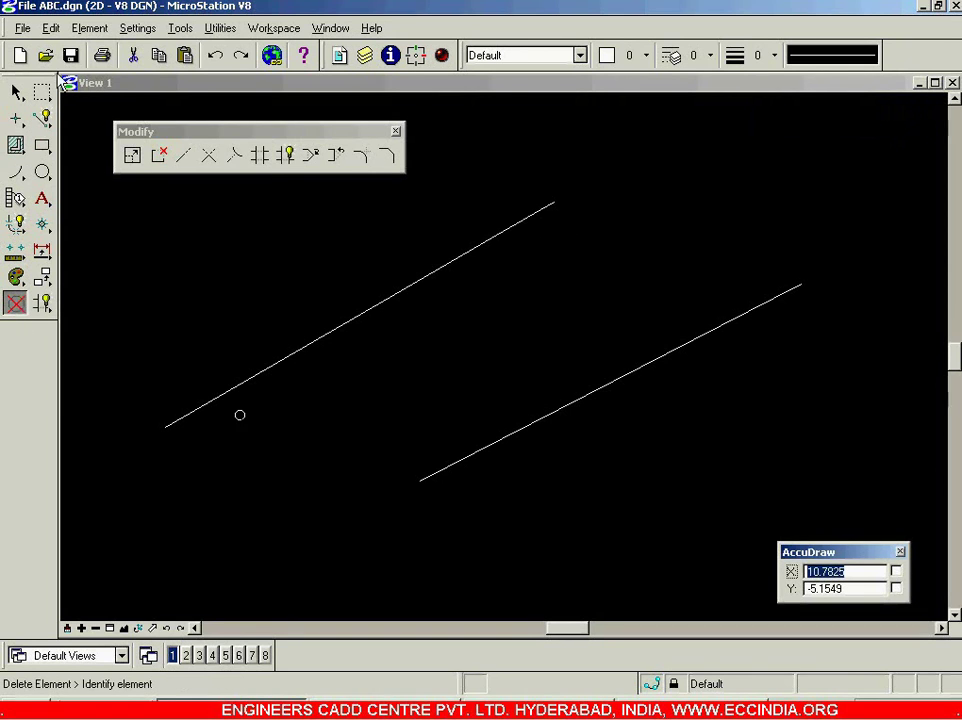
left_click(15, 91)
left_click(925, 150)
key("ctrl+a")
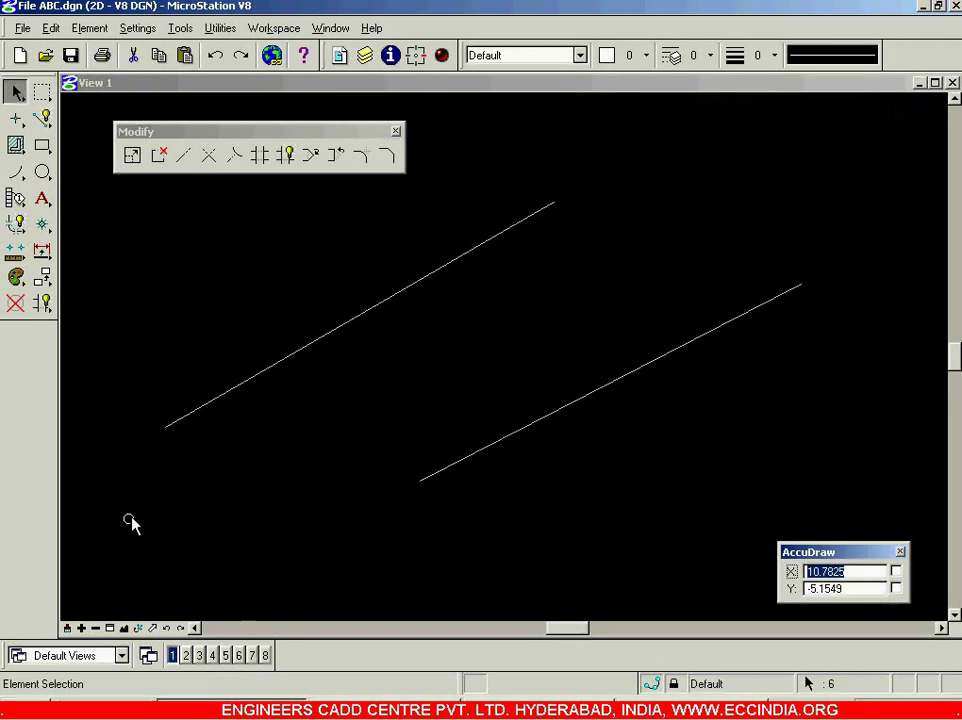
key("Delete")
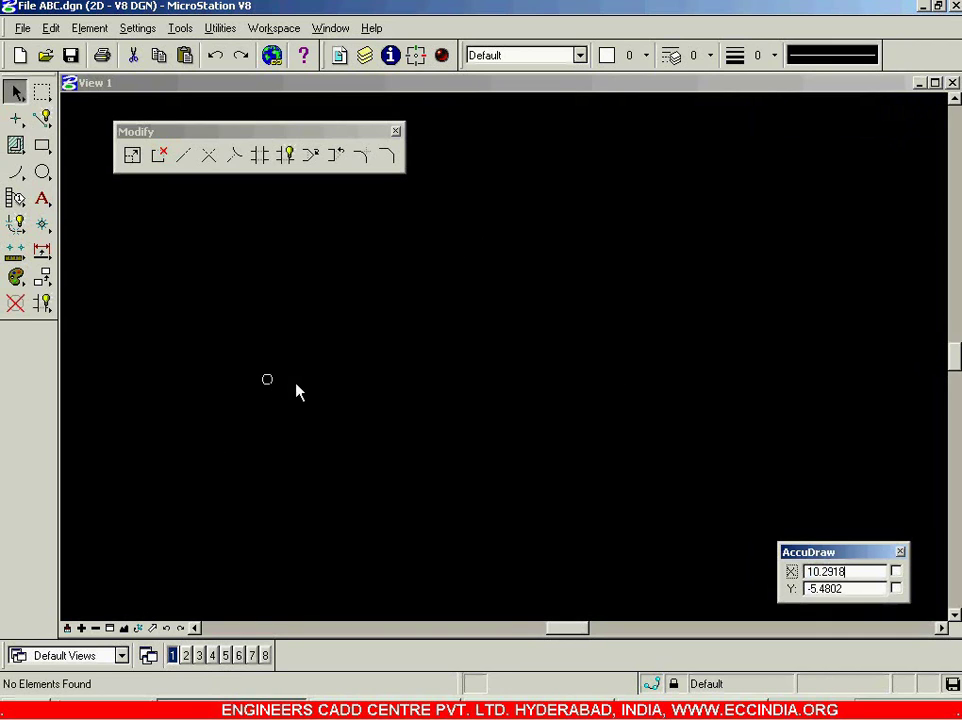
- Draw a continuous six-segment zigzag SmartLine with sharp vertices across the empty view
left_click(41, 118)
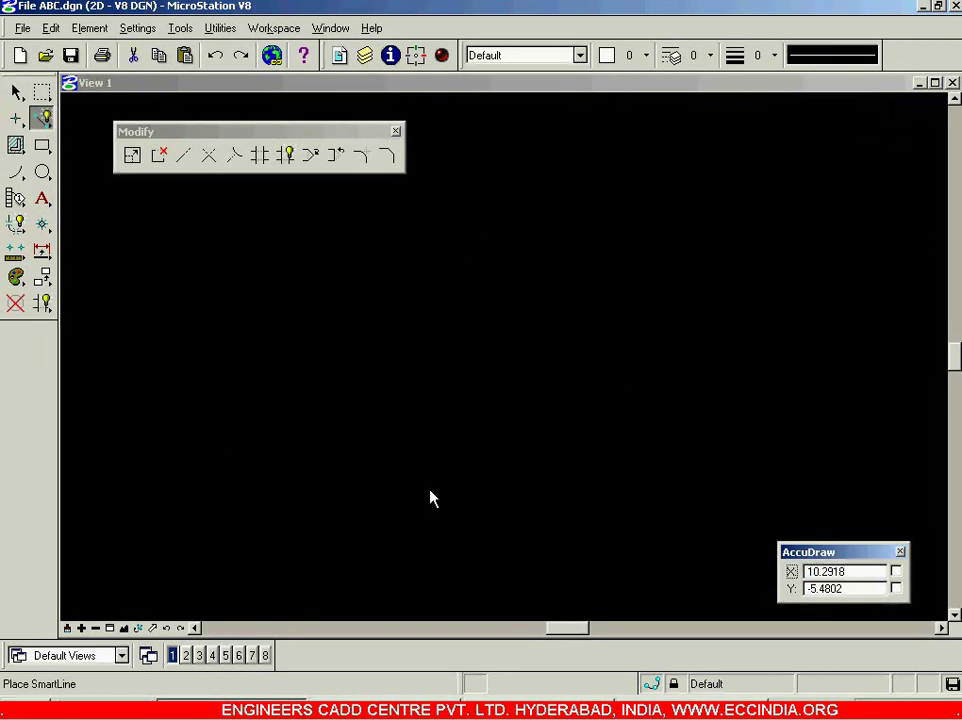
left_click(225, 497)
left_click(372, 224)
left_click(517, 545)
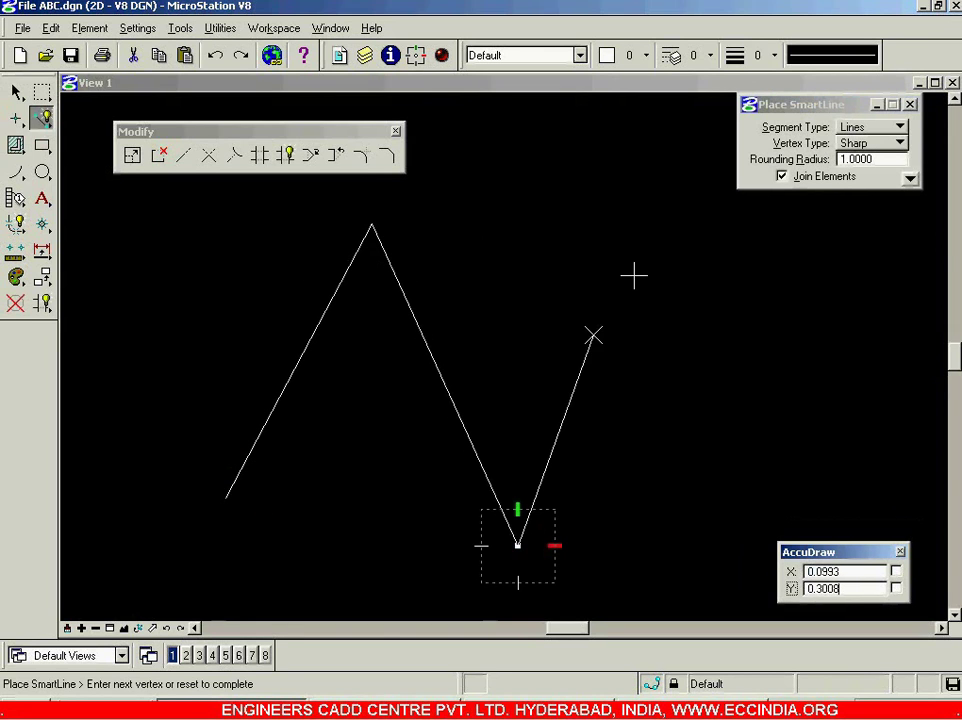
left_click(644, 226)
left_click(820, 492)
left_click(909, 231)
scroll(632, 374, "down", 2)
scroll(571, 337, "down", 4)
scroll(676, 363, "up", 3)
scroll(680, 357, "up", 3)
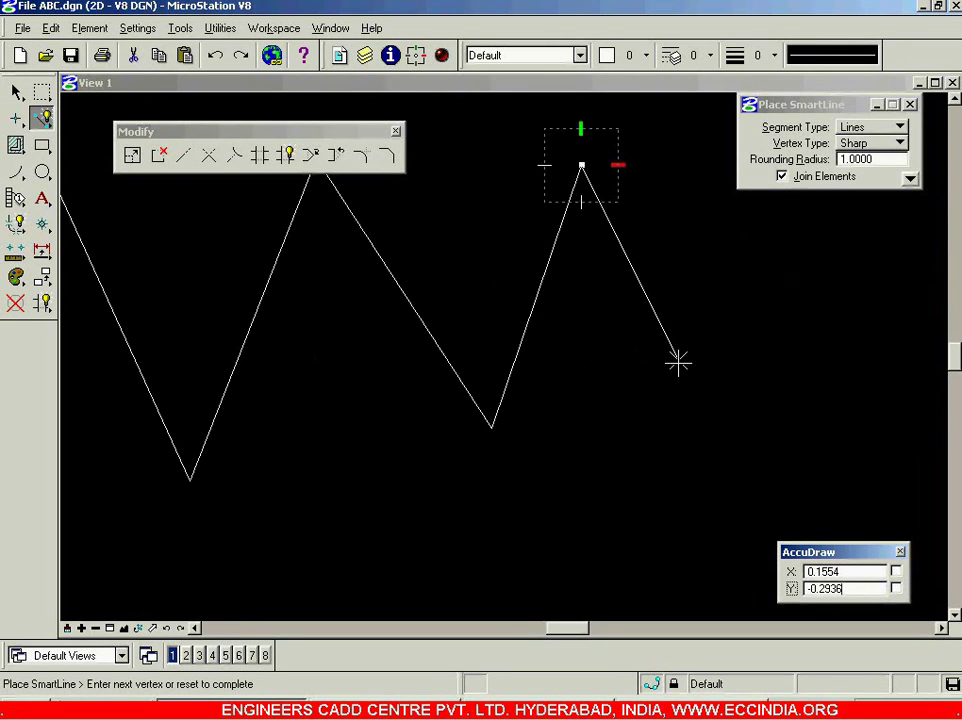
scroll(678, 363, "down", 3)
left_click(760, 381)
right_click(463, 259)
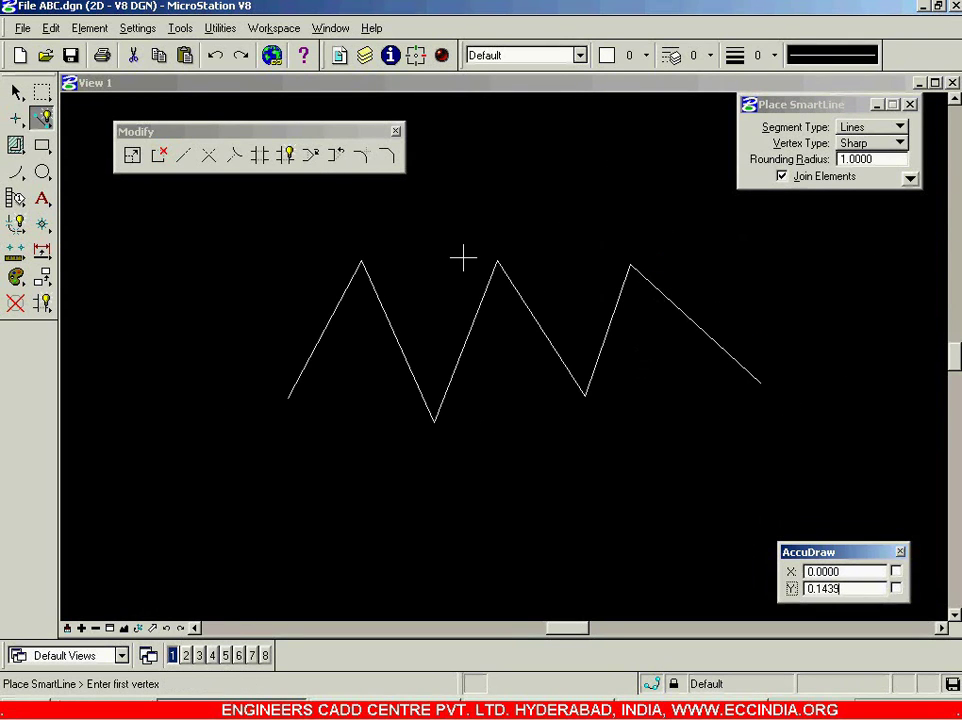
- Select the zigzag line and move its left endpoint farther outward to the lower left
left_click(16, 92)
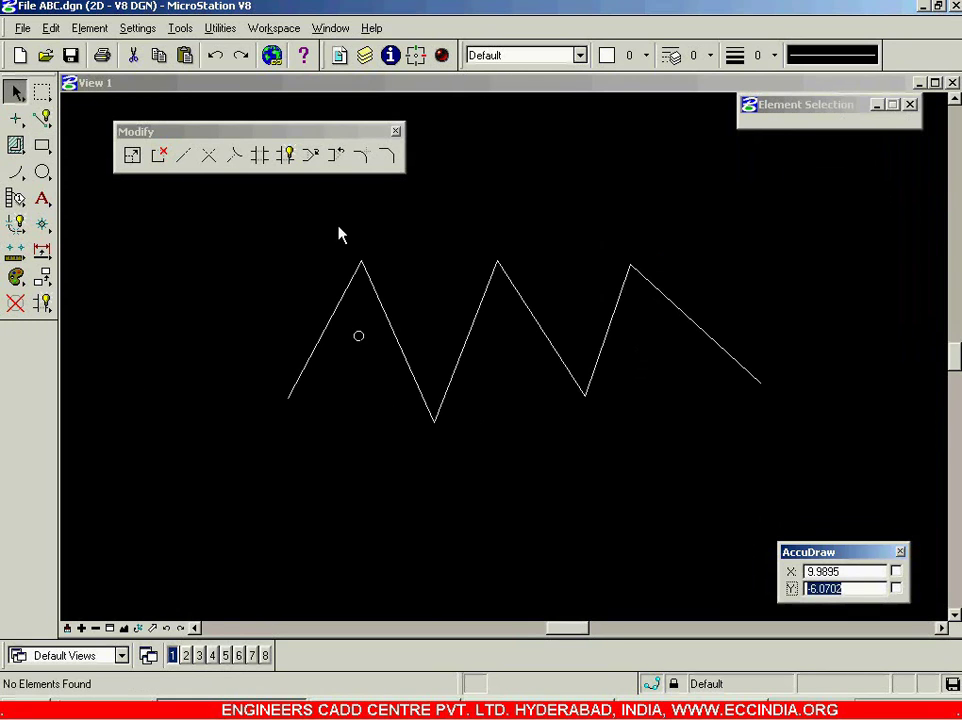
left_click(318, 160)
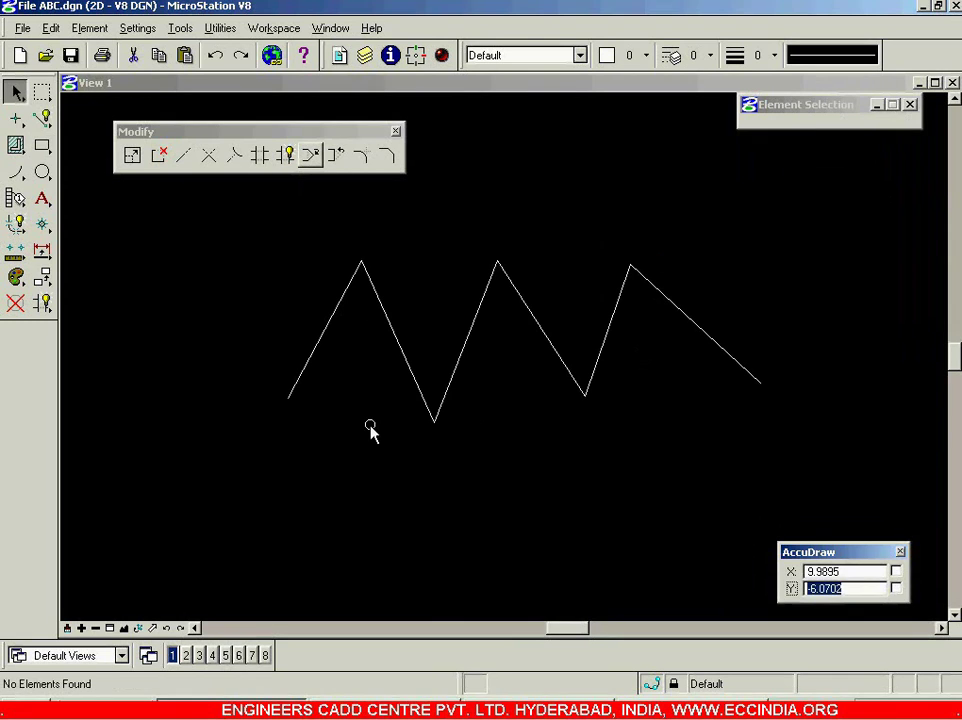
left_click(307, 365)
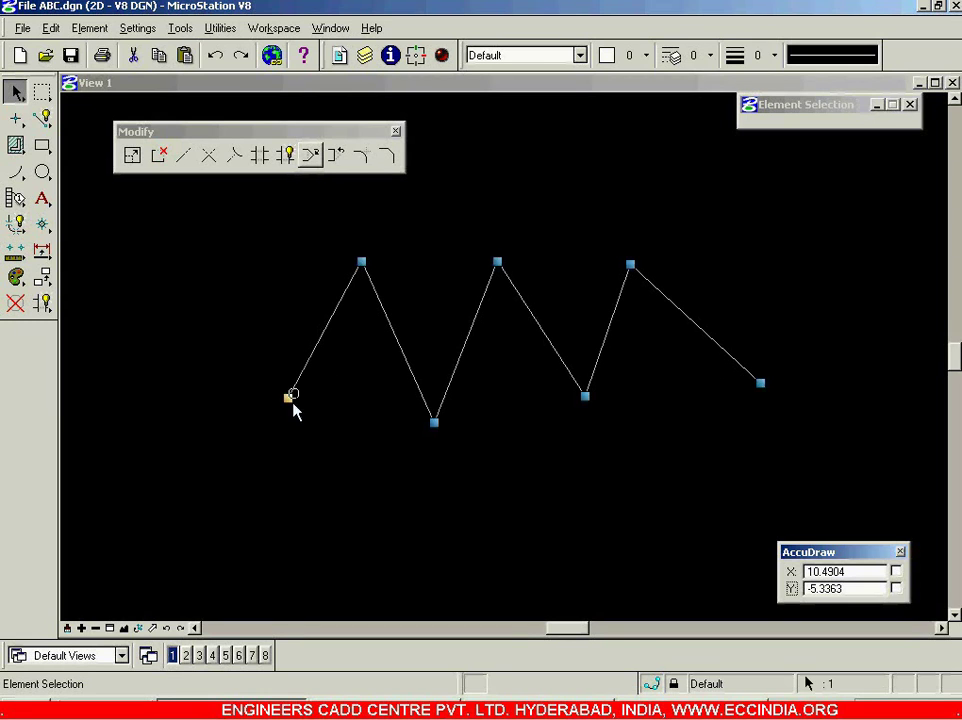
left_click(286, 397)
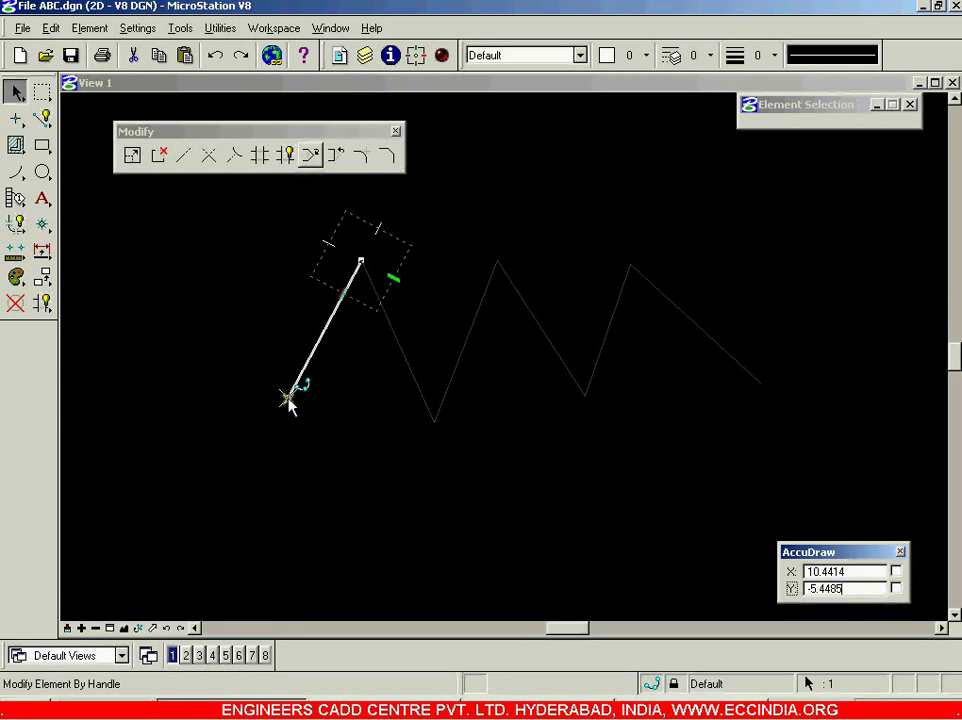
left_click(124, 438)
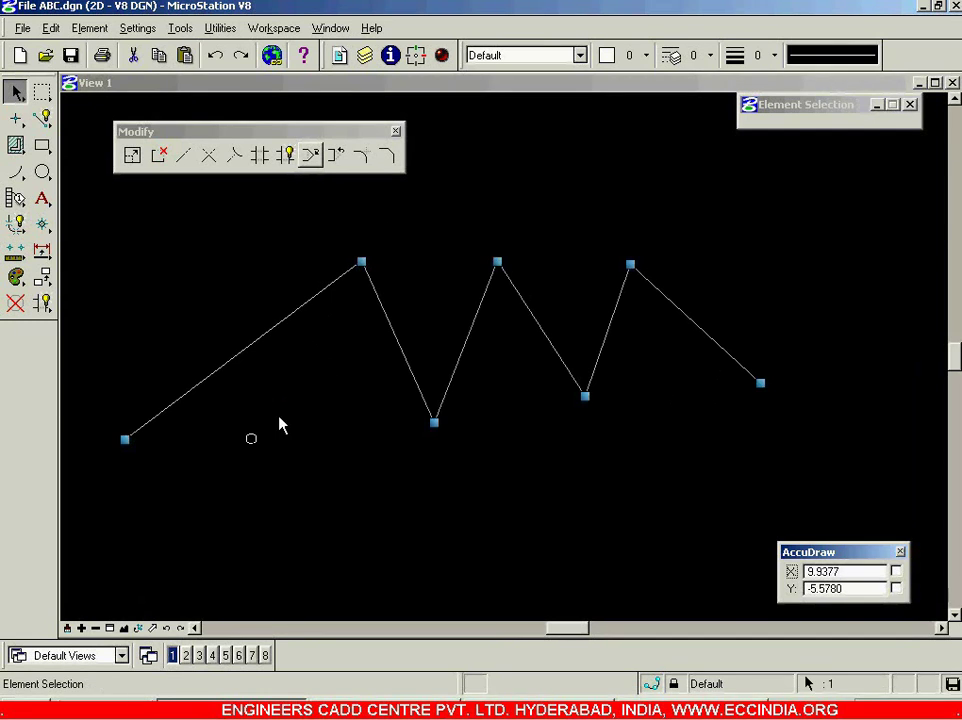
- Move the zigzag's first peak vertex leftward by its handle and deselect the line
left_click(343, 291)
left_click(360, 267)
left_click(362, 264)
left_click(259, 267)
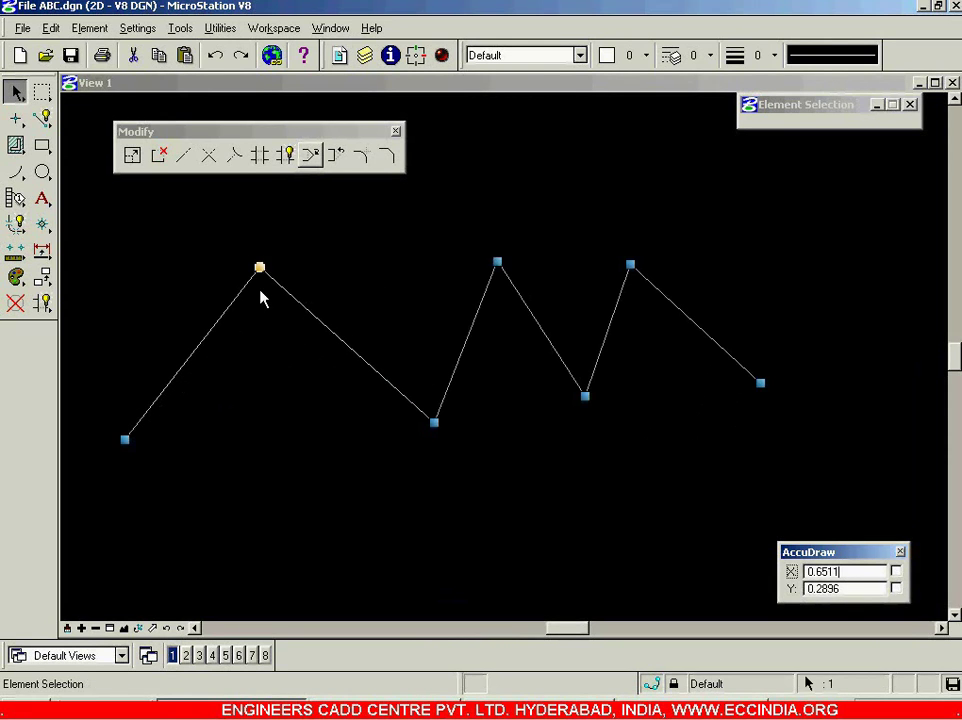
left_click(278, 410)
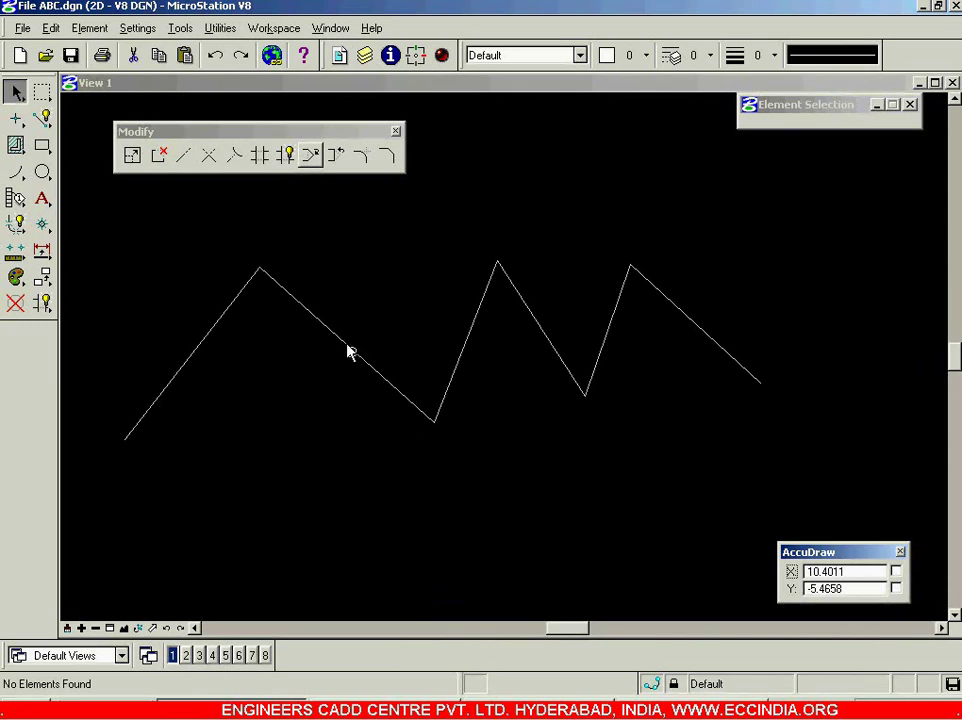
- Insert a vertex in the zigzag's second segment and place it high above the first valley
left_click(311, 157)
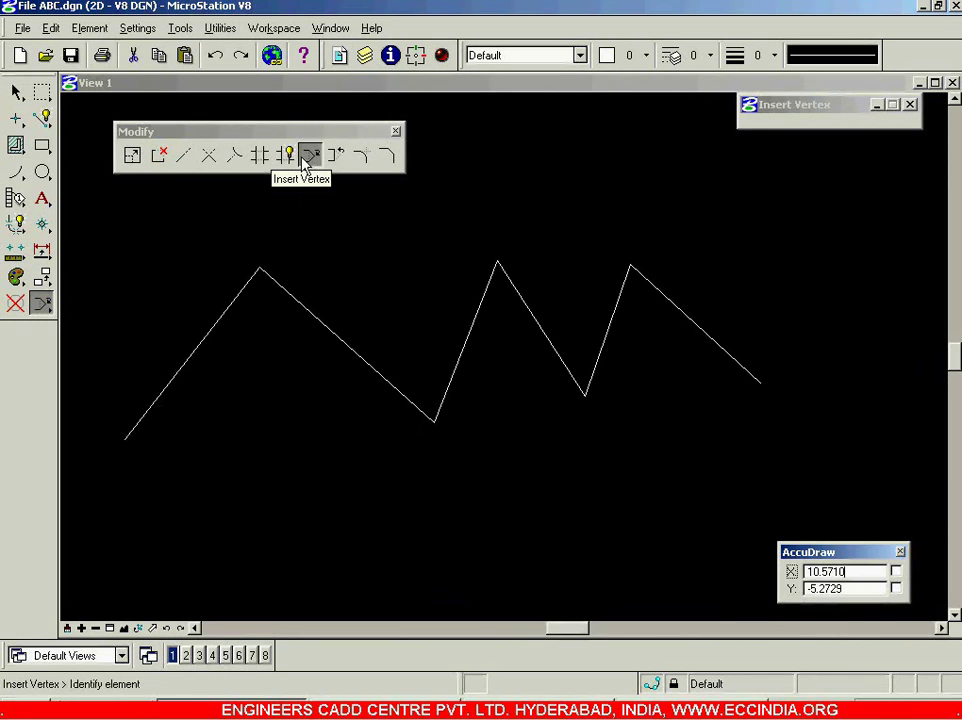
left_click(334, 335)
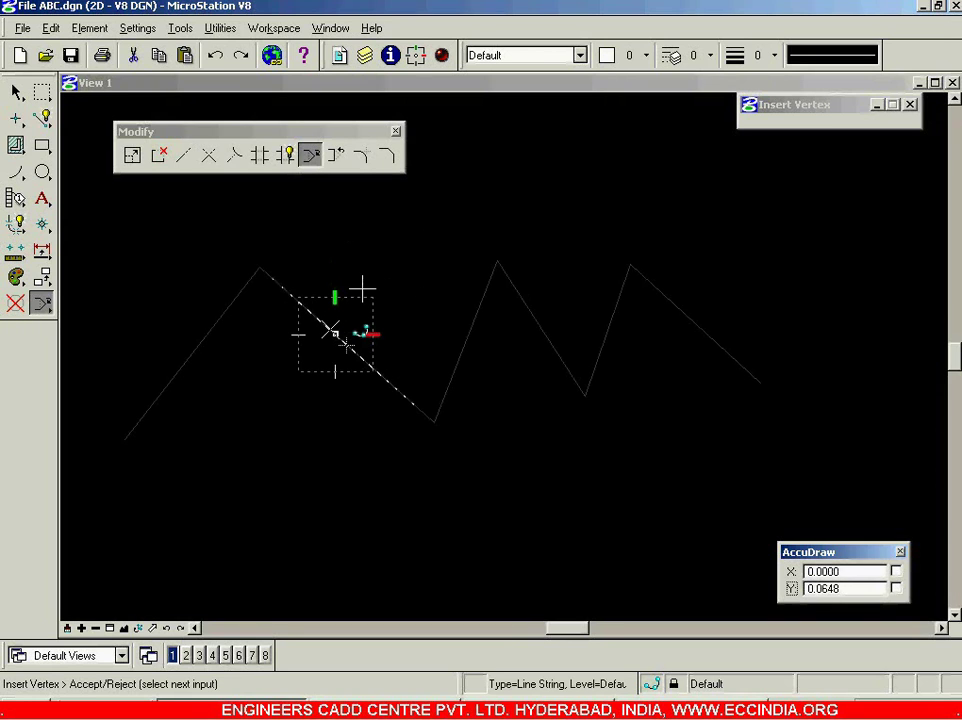
left_click(421, 181)
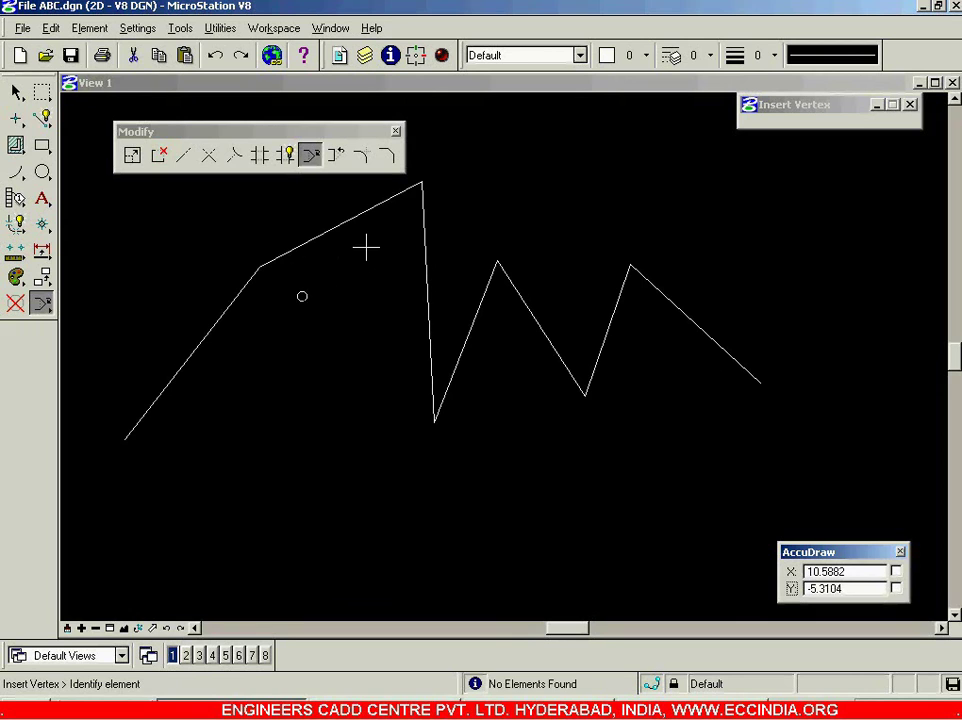
- Draw a two-segment SmartLine shaped like an inverted V in an empty area of the drawing
scroll(354, 397, "up", 3)
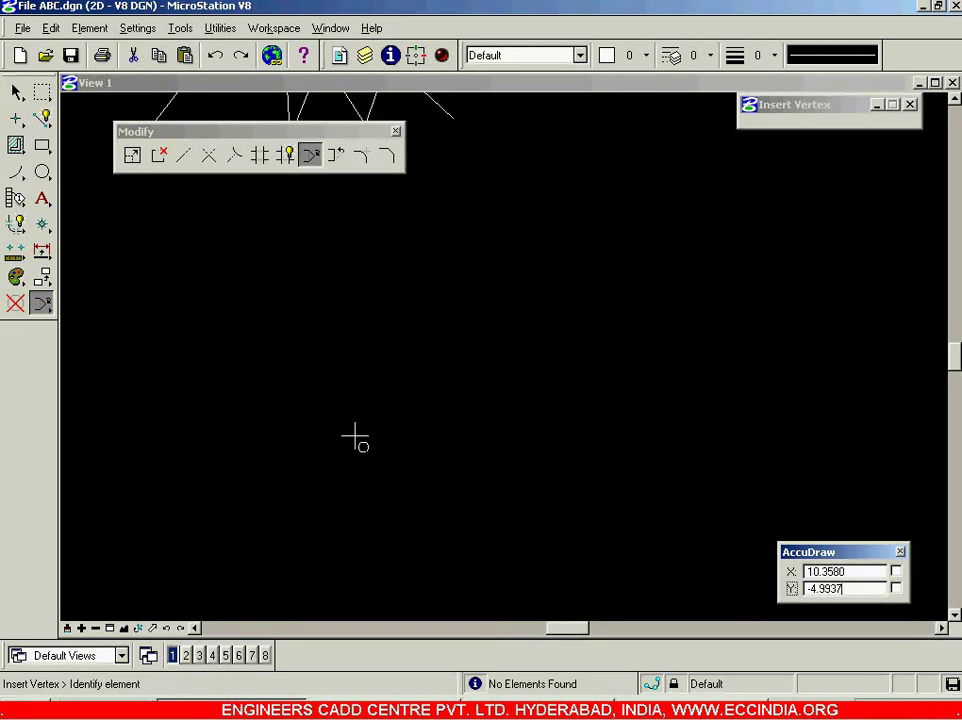
left_click(42, 118)
left_click(170, 516)
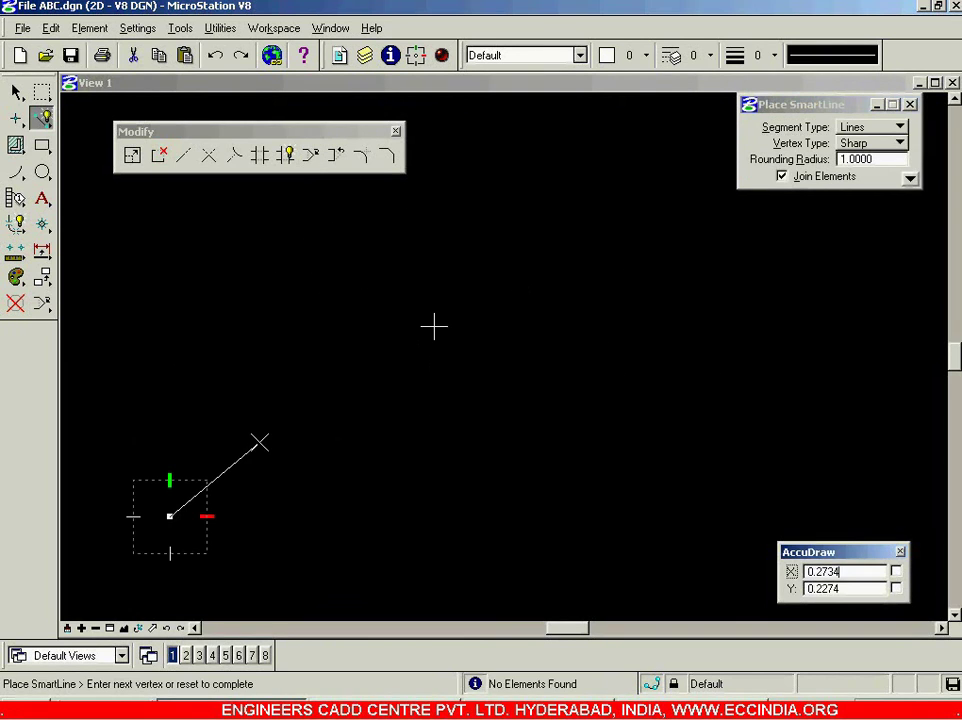
left_click(381, 260)
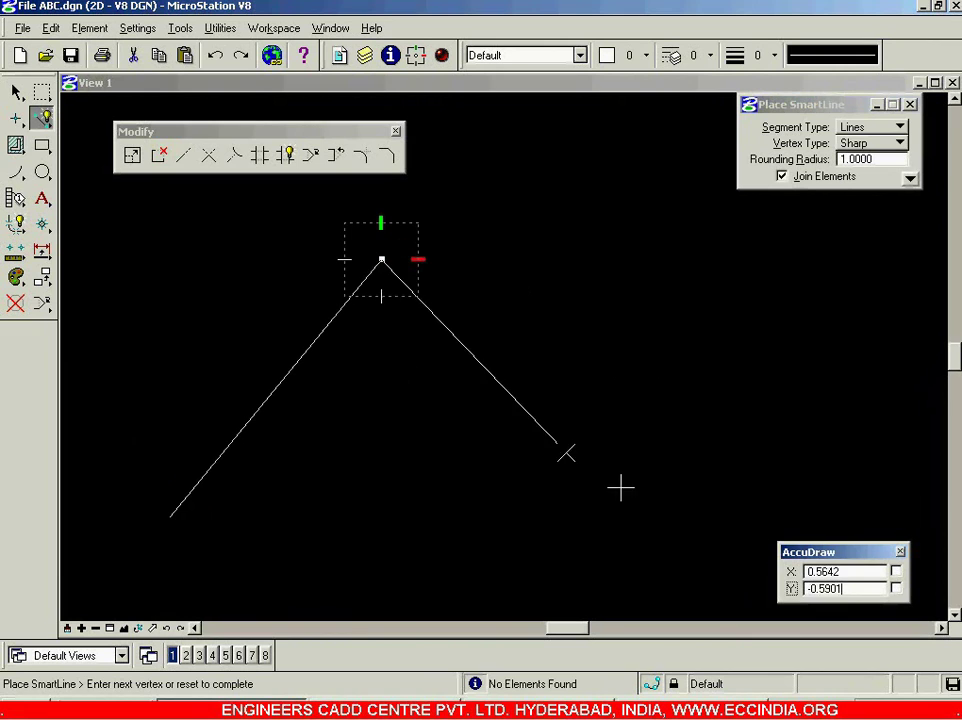
left_click(622, 496)
right_click(775, 329)
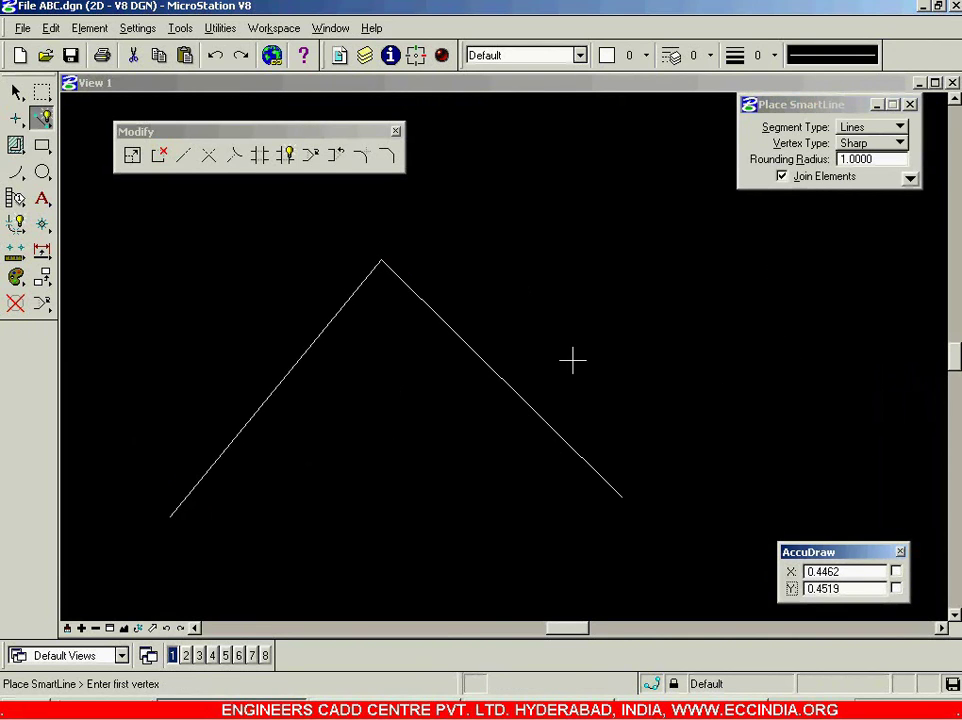
- Insert one vertex in each segment of the inverted V, placing them outward to the upper right and upper left
left_click(314, 157)
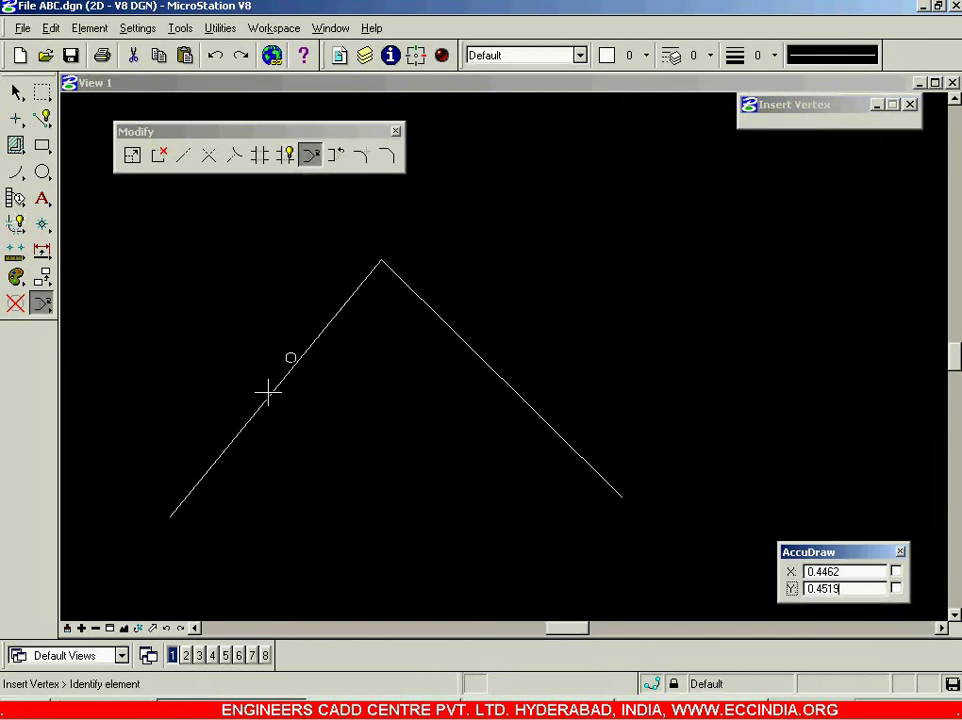
left_click(501, 378)
left_click(712, 190)
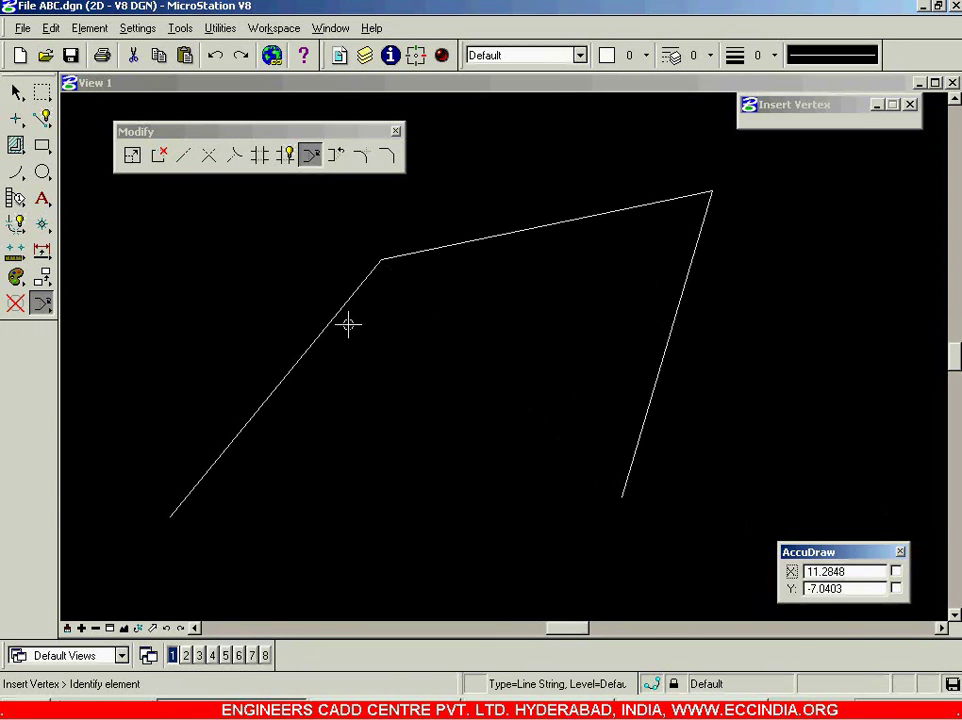
left_click(291, 367)
left_click(162, 252)
- Insert a vertex in the upper right segment and one in the lower left segment, placing both inward
left_click(513, 232)
left_click(513, 380)
left_click(168, 393)
left_click(296, 441)
- Select the reshaped line to examine its vertices, and deselect it
left_click(16, 92)
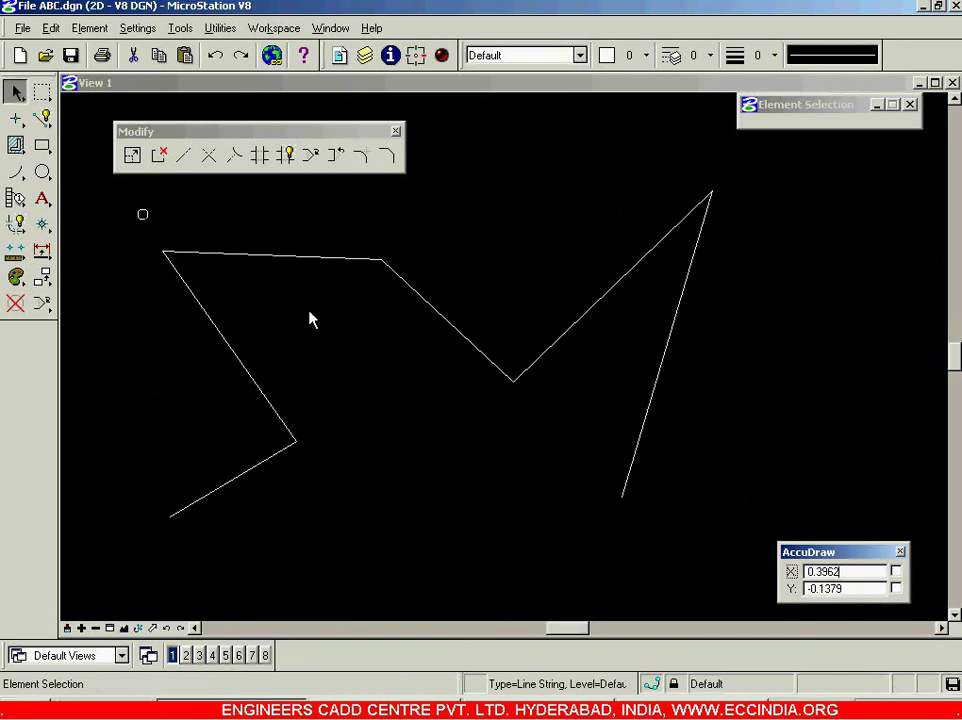
left_click(315, 259)
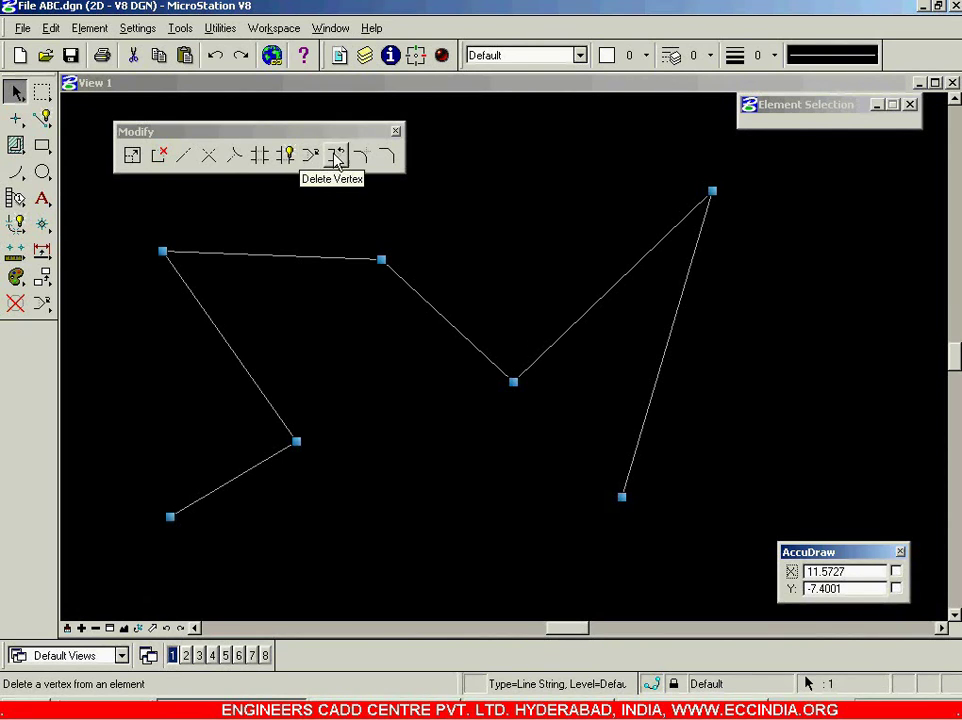
left_click(341, 238)
- Delete four interior vertices with Delete Vertex, keeping only the lower left bend between the two endpoints
left_click(337, 155)
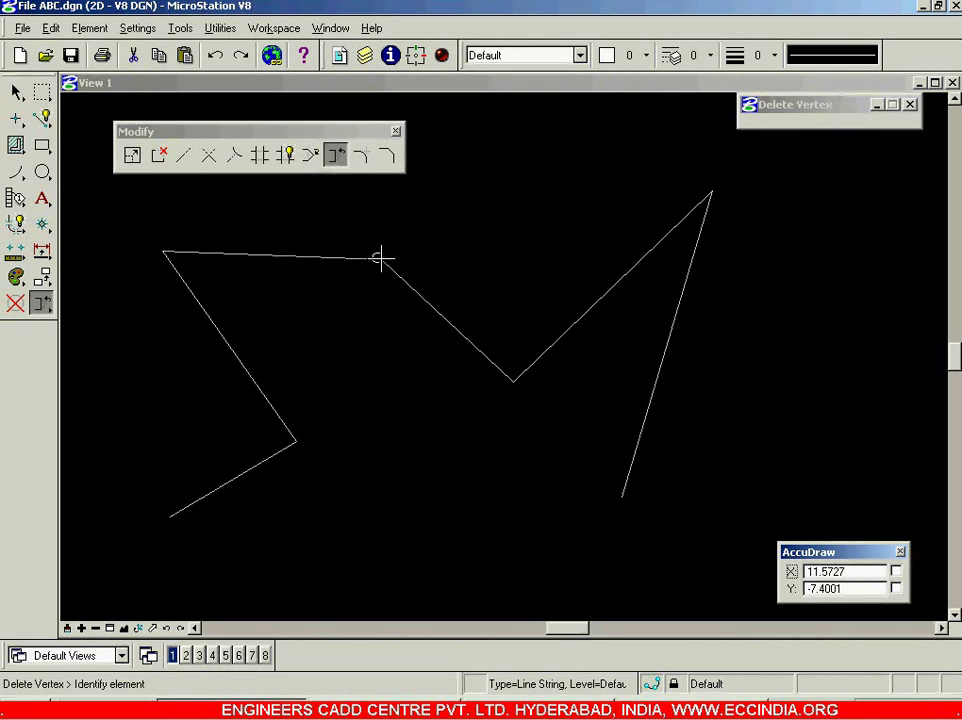
left_click(381, 260)
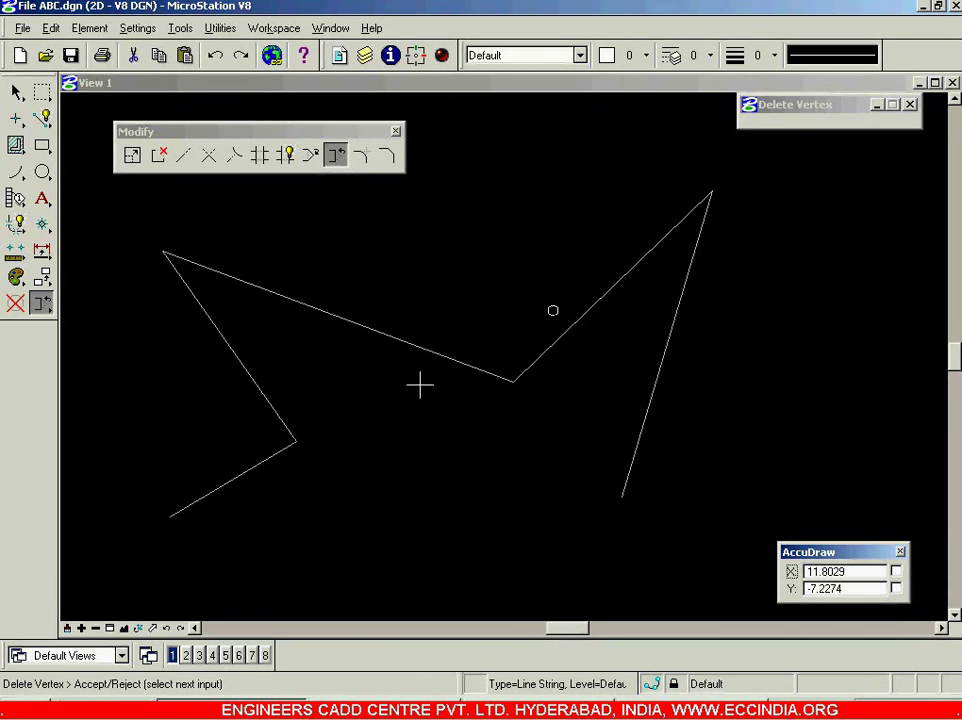
left_click(173, 256)
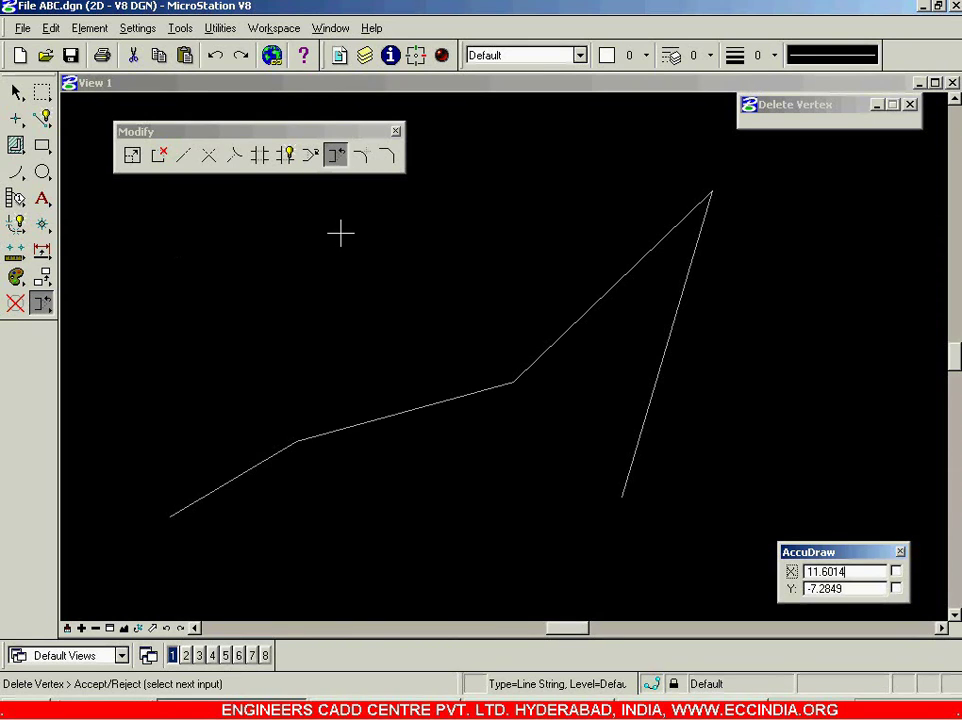
left_click(515, 382)
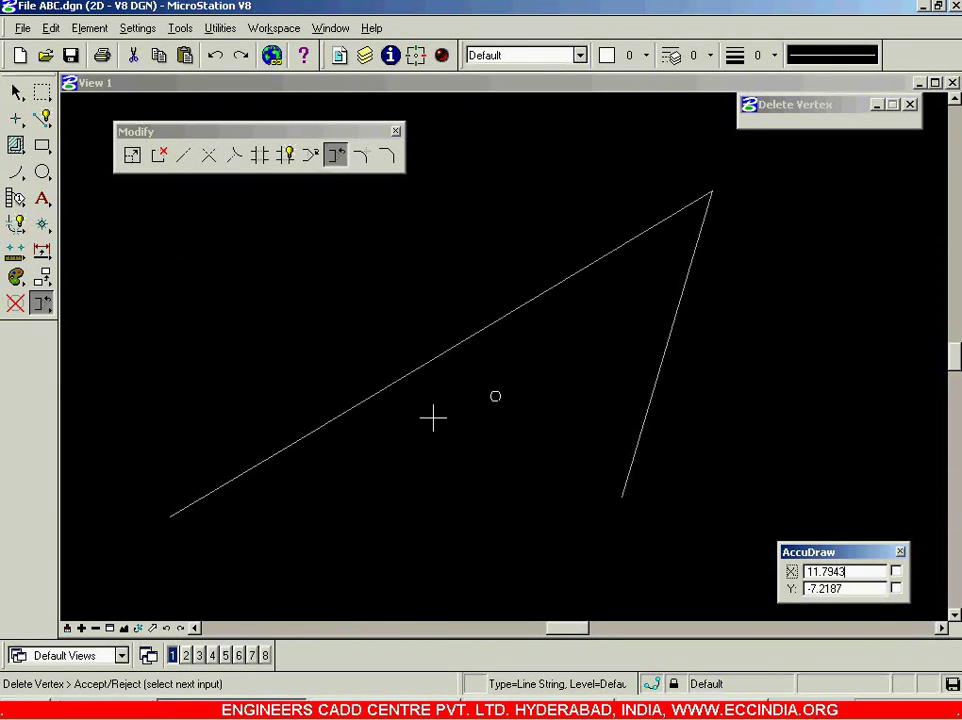
left_click(712, 192)
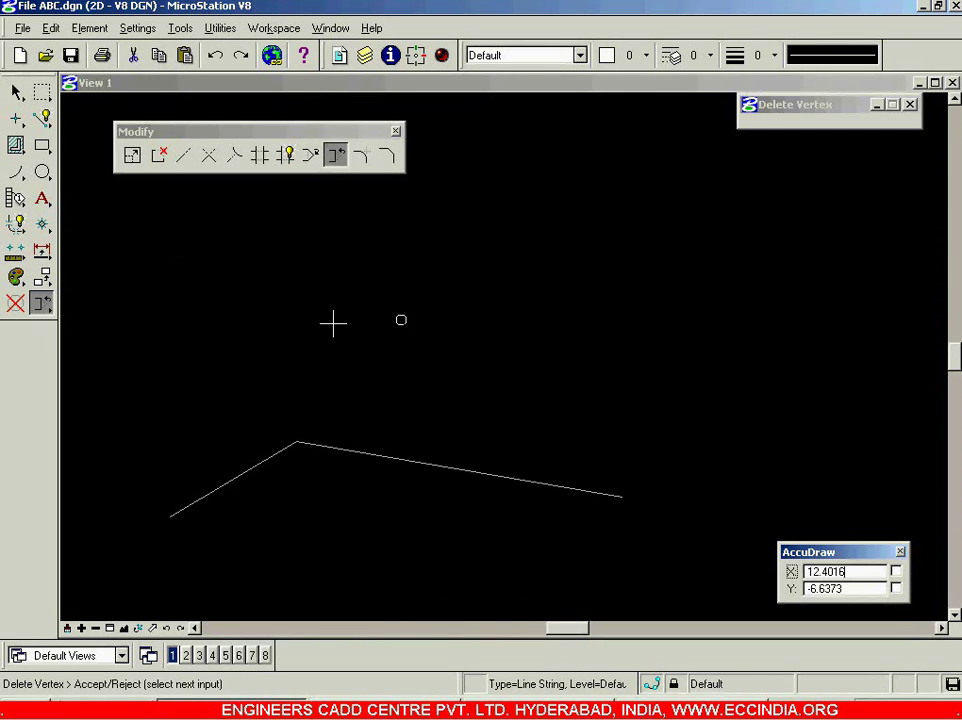
- Delete the remaining bend vertex and undo that deletion
left_click(297, 441)
left_click(15, 92)
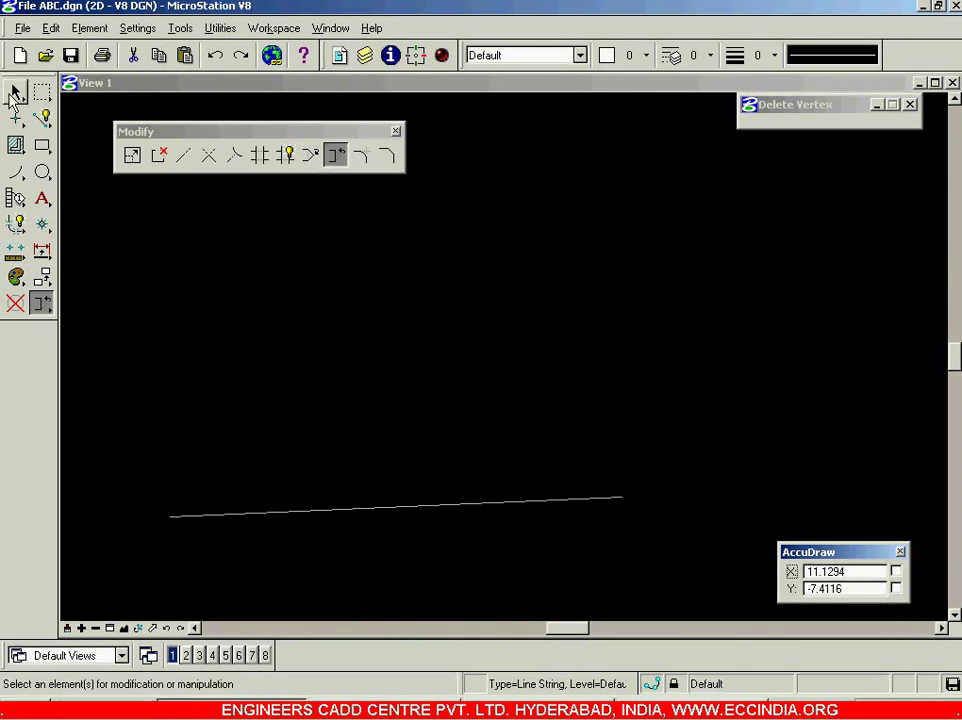
key("ctrl+z")
left_click(318, 345)
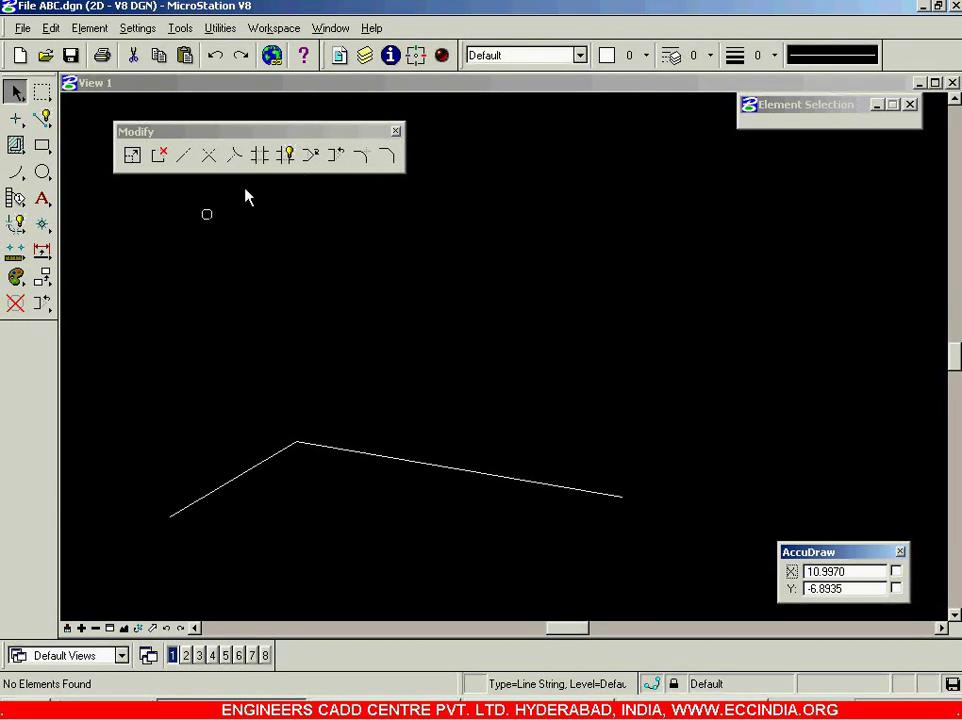
- Delete the single bend vertex so only a straight line between the endpoints remains
left_click(336, 155)
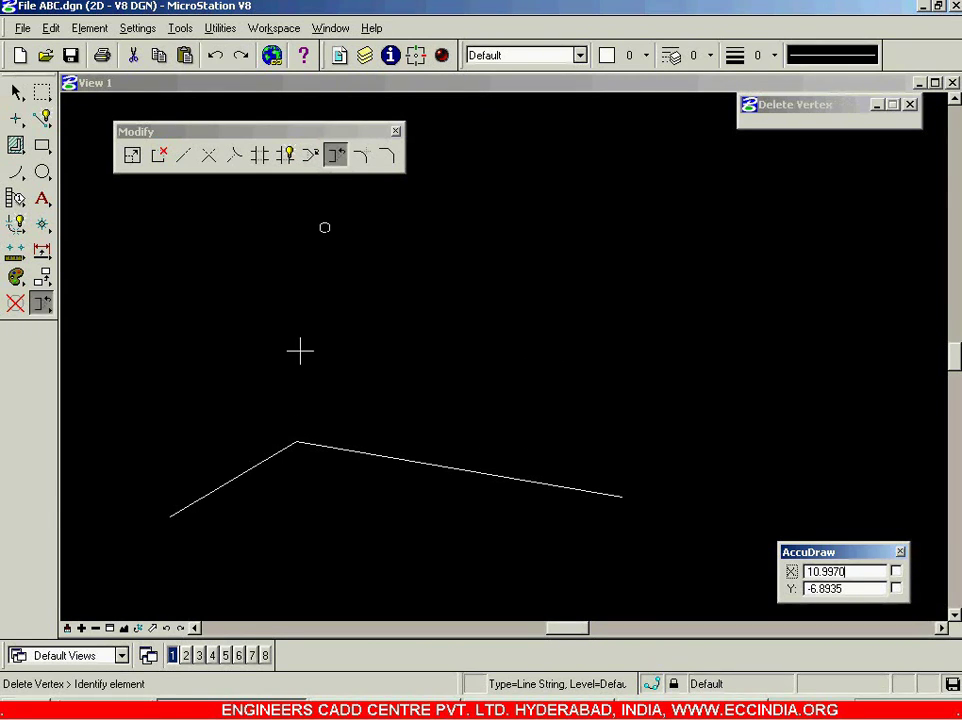
left_click(297, 441)
left_click(468, 327)
- Select and deselect the straight line twice to examine its remaining handles
left_click(16, 91)
left_click(440, 355)
left_click(485, 503)
left_click(648, 273)
left_click(412, 507)
left_click(494, 380)
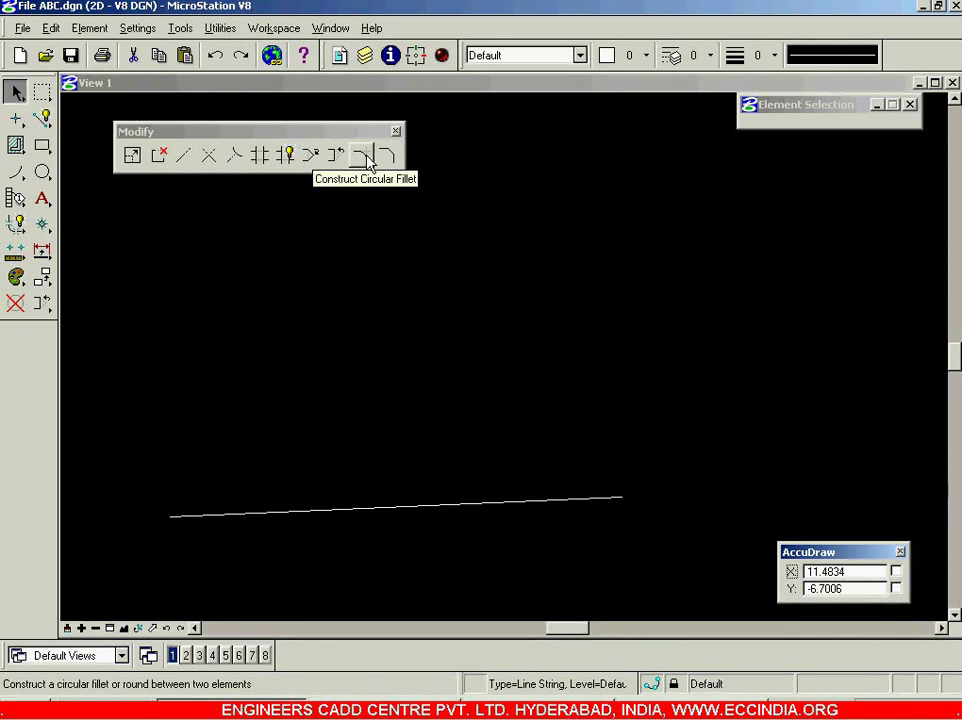
- Move the Modify toolbox slightly up and to the right, and delete the straight line
left_click_drag(355, 137, 386, 123)
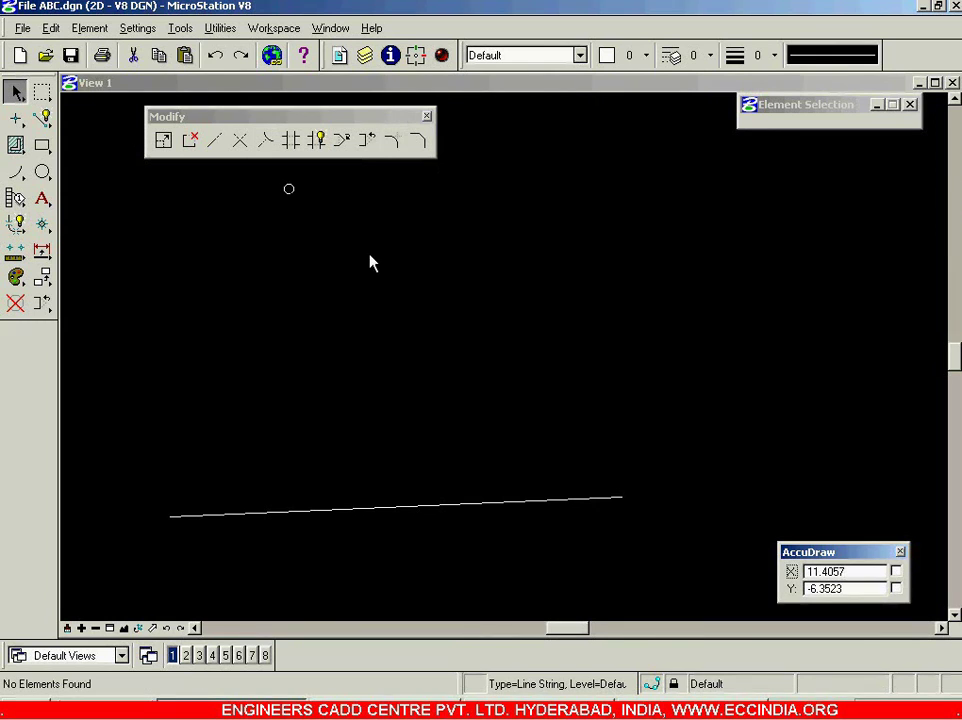
left_click(465, 500)
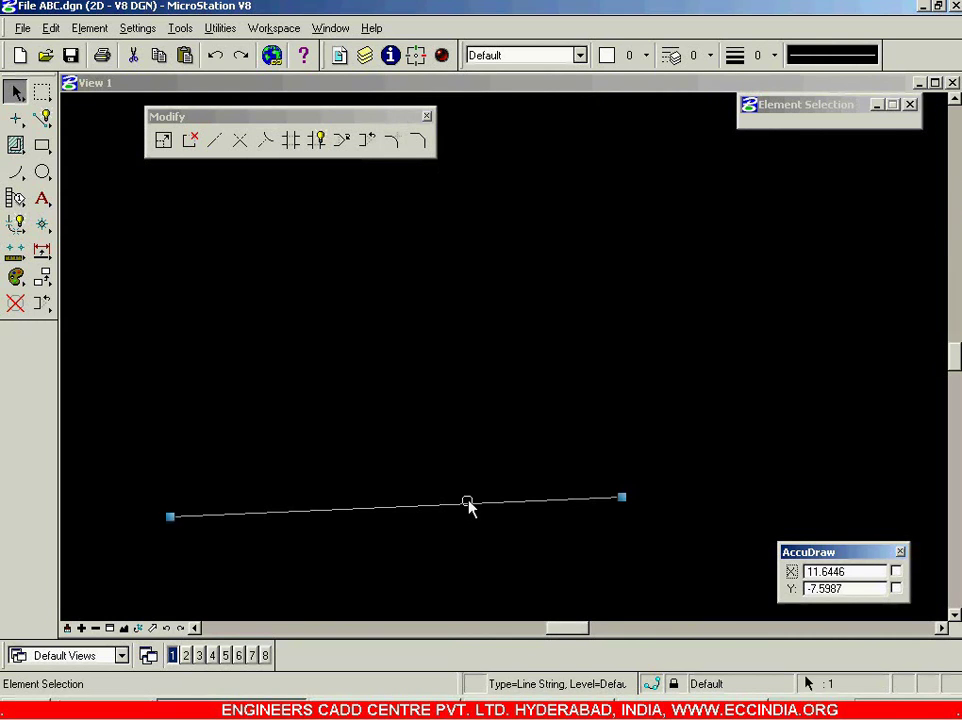
key("Delete")
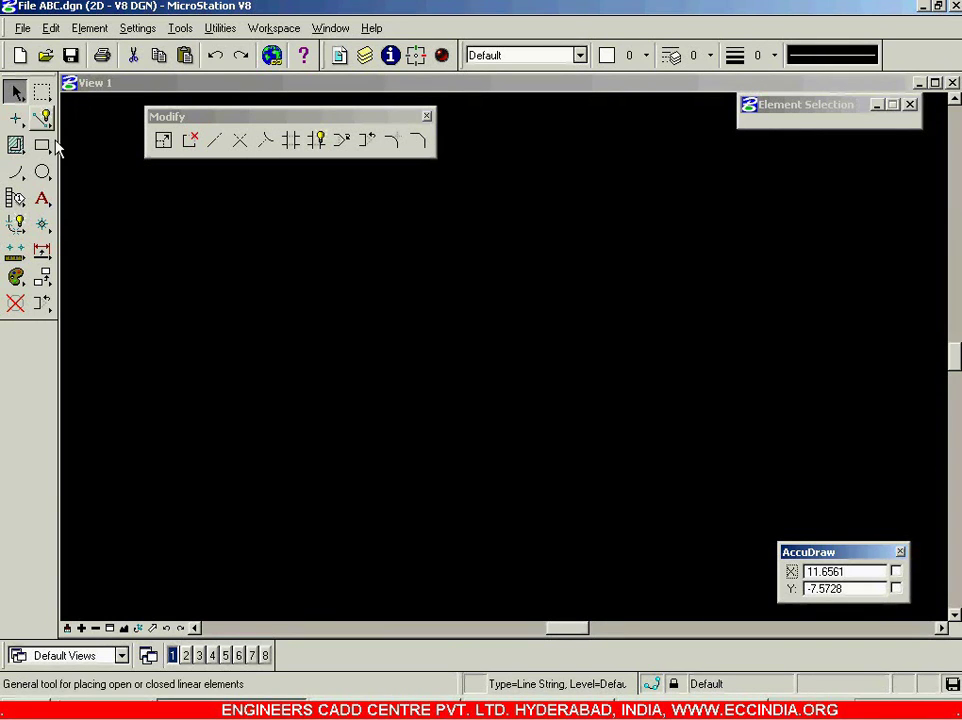
left_click(42, 118)
left_click(168, 551)
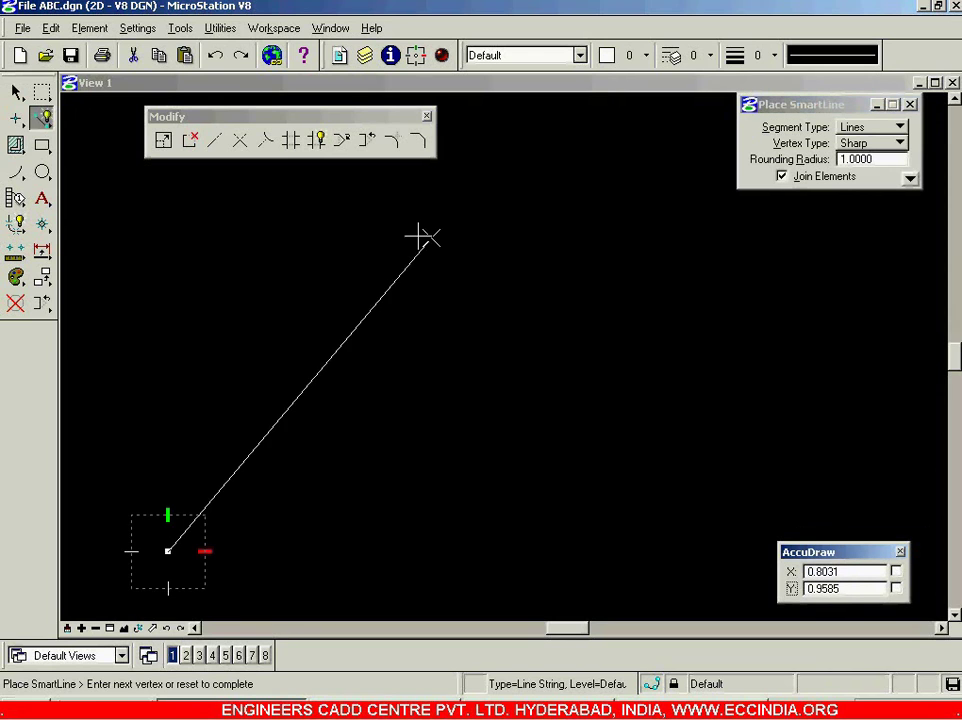
scroll(209, 457, "down", 2)
scroll(213, 456, "down", 1)
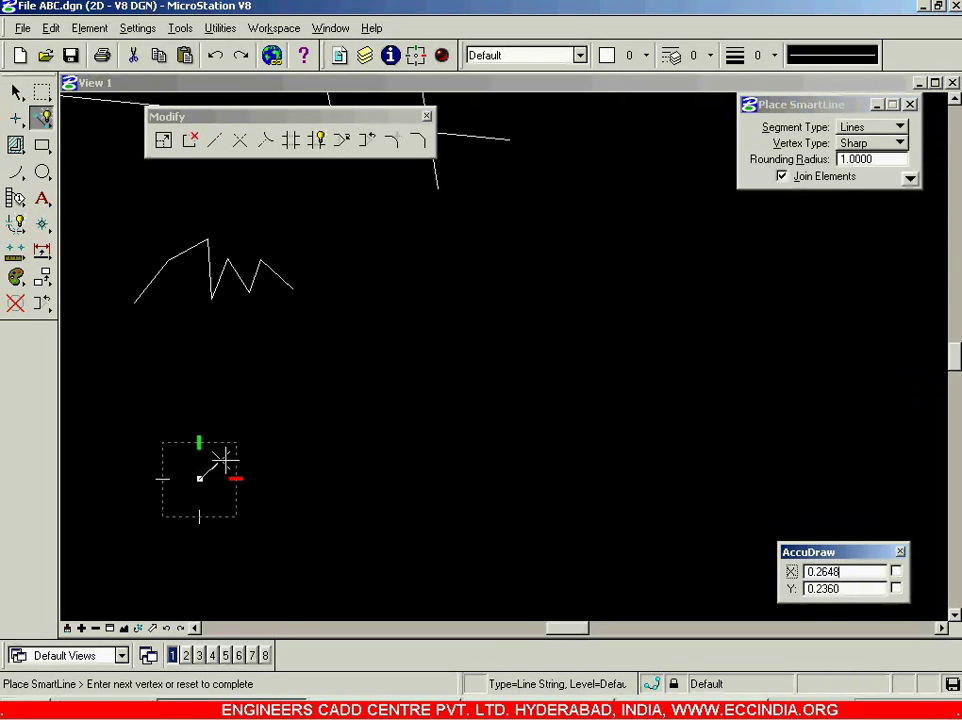
right_click(243, 436)
- Select all remaining elements in the drawing and delete them
scroll(231, 422, "down", 1)
scroll(231, 422, "down", 2)
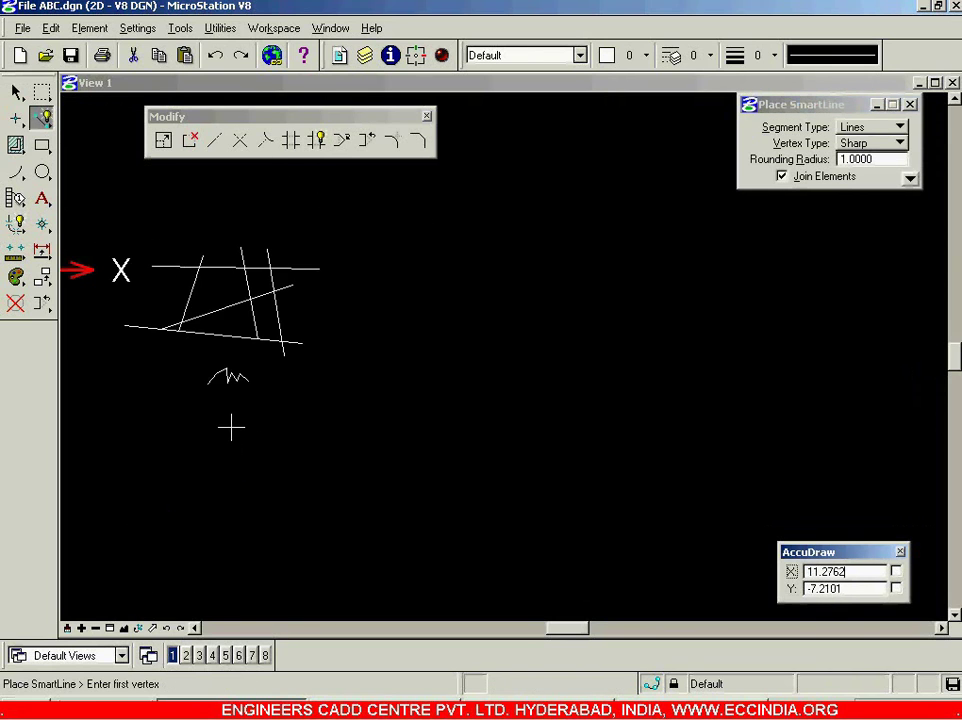
left_click(870, 692)
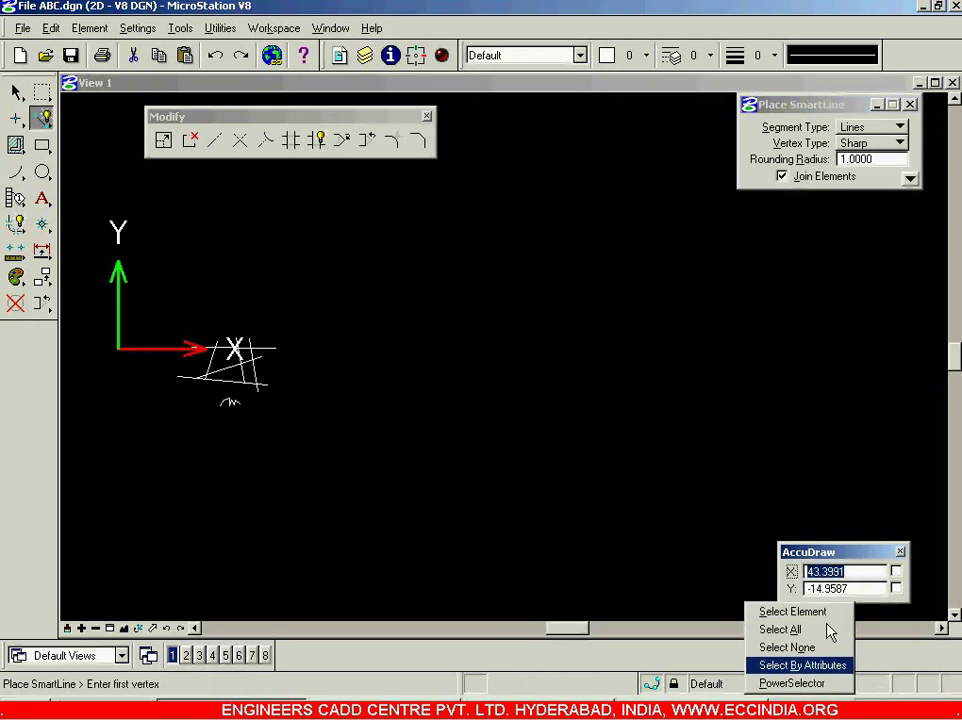
left_click(829, 629)
key("Delete")
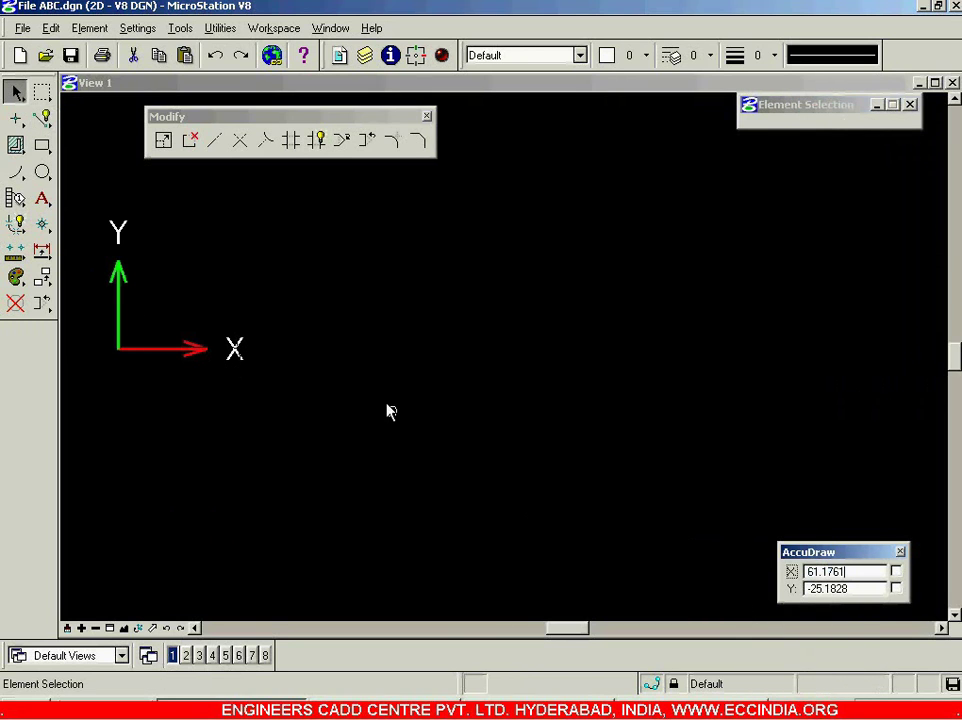
- Draw two separate steep slanted lines with SmartLine, the left one spanning about 5.2 by 8.5 units and the other to its right
scroll(266, 260, "up", 4)
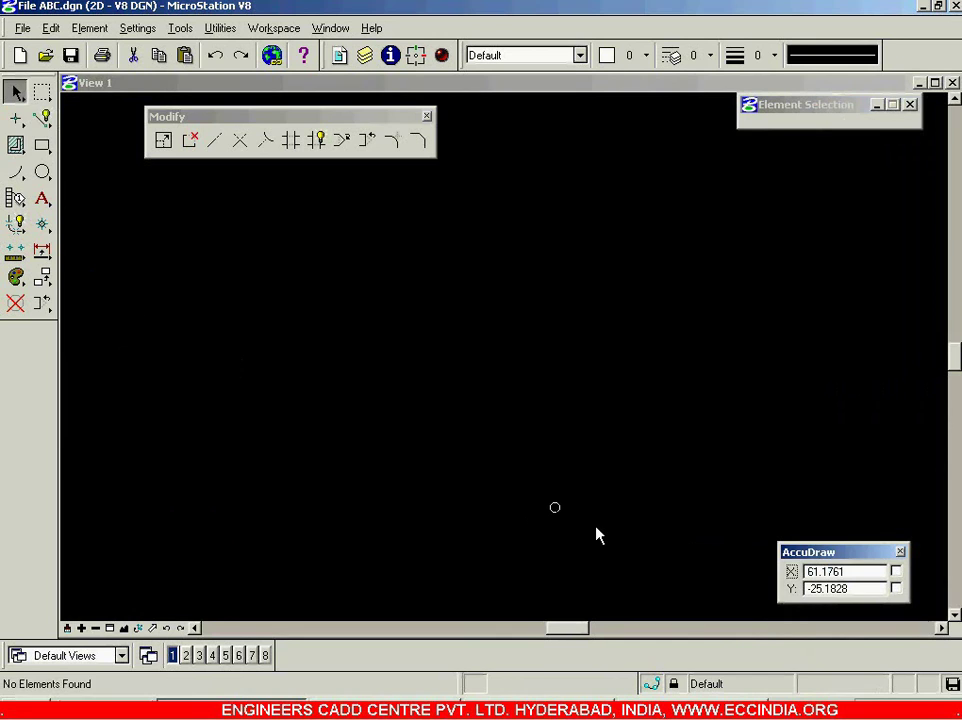
left_click(41, 118)
left_click(265, 517)
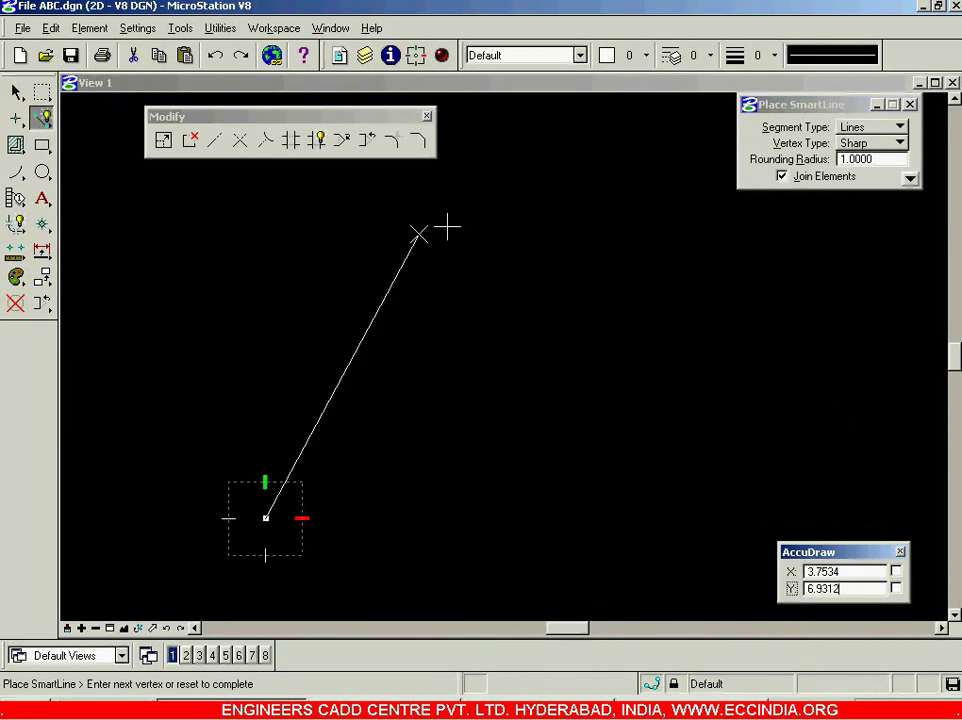
left_click(478, 172)
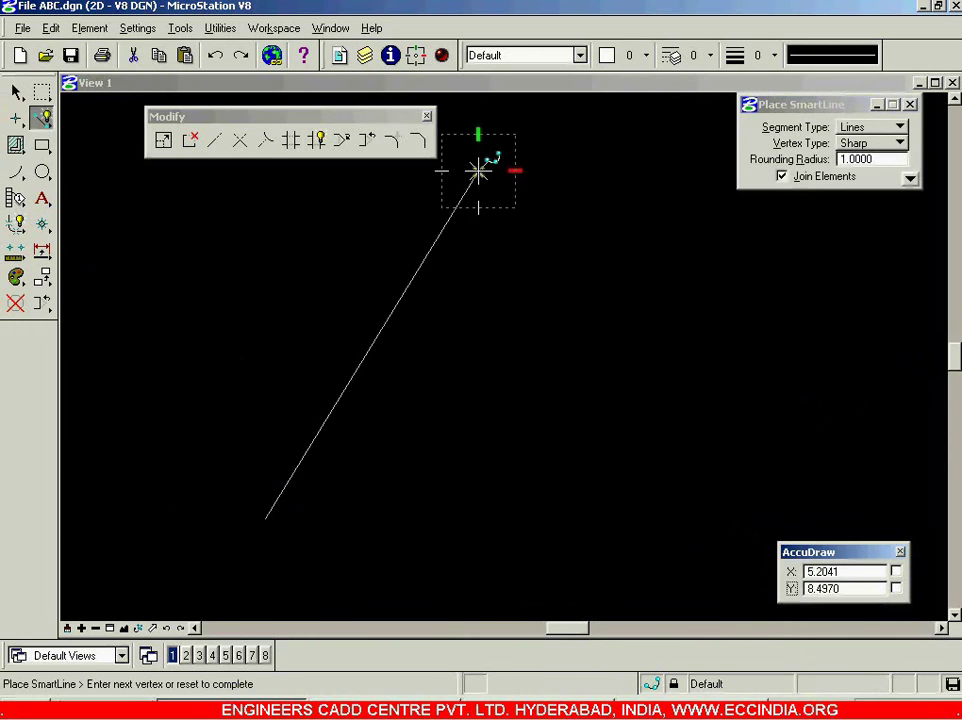
right_click(650, 429)
left_click(595, 540)
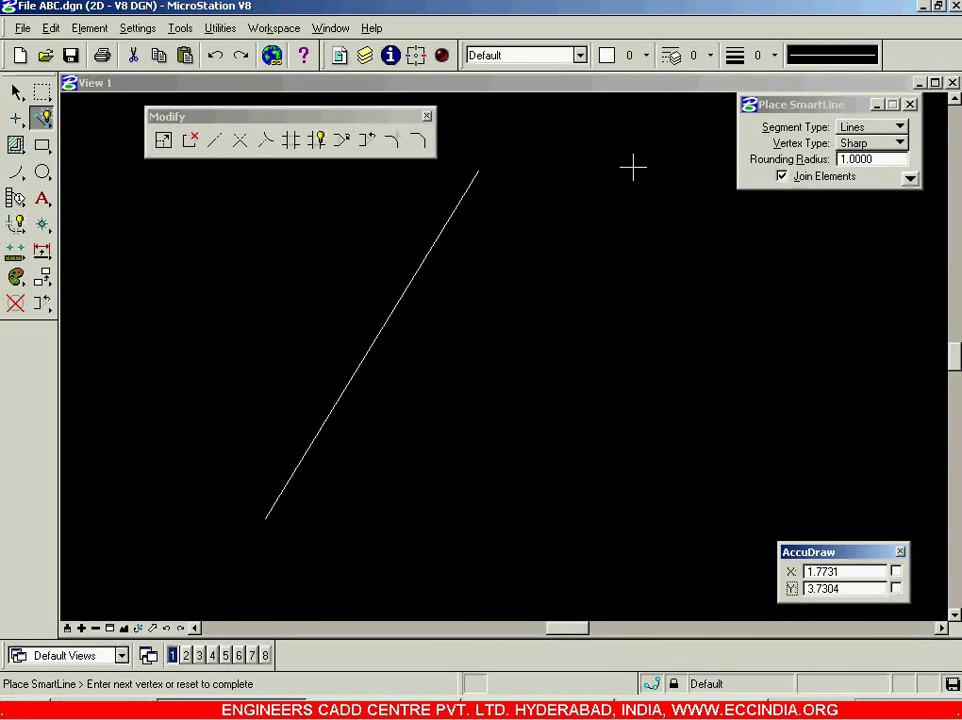
left_click(728, 131)
right_click(749, 360)
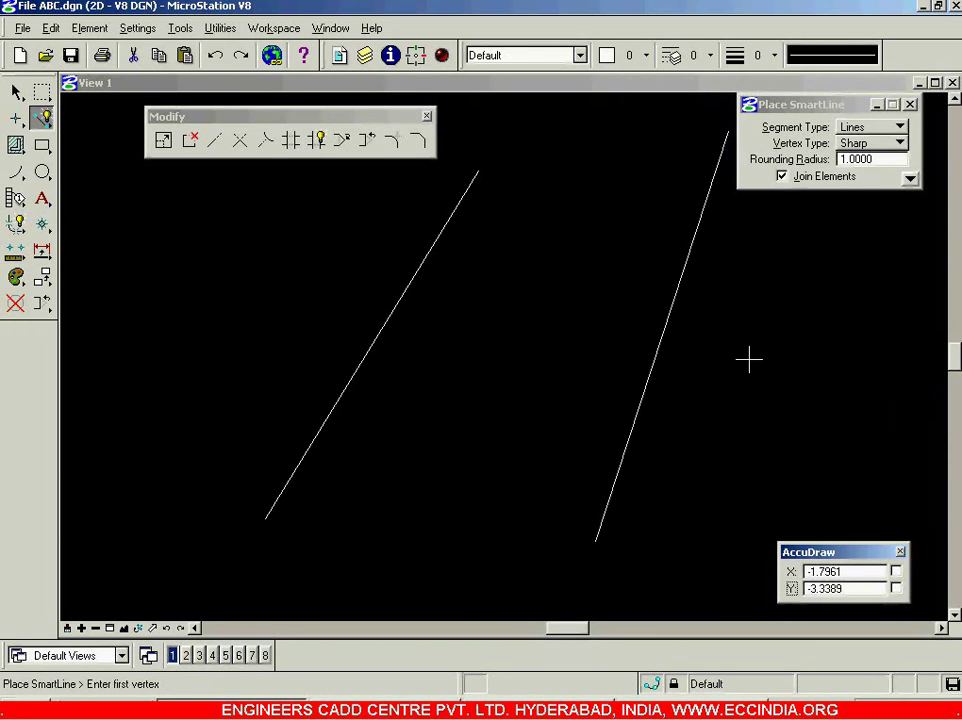
- Draw two separate near-horizontal lines, one low and one high, each crossing both slanted lines
left_click(793, 450)
left_click(162, 438)
right_click(162, 438)
left_click(157, 300)
left_click(870, 235)
right_click(870, 238)
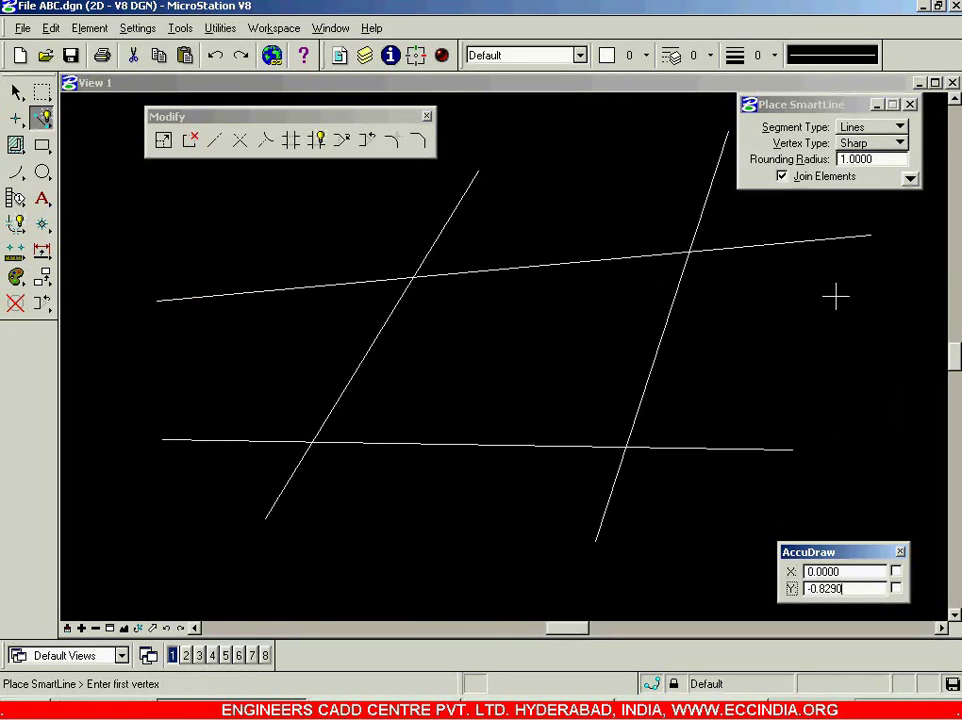
- Start the Construct Circular Fillet tool and set its radius to 1
left_click(390, 142)
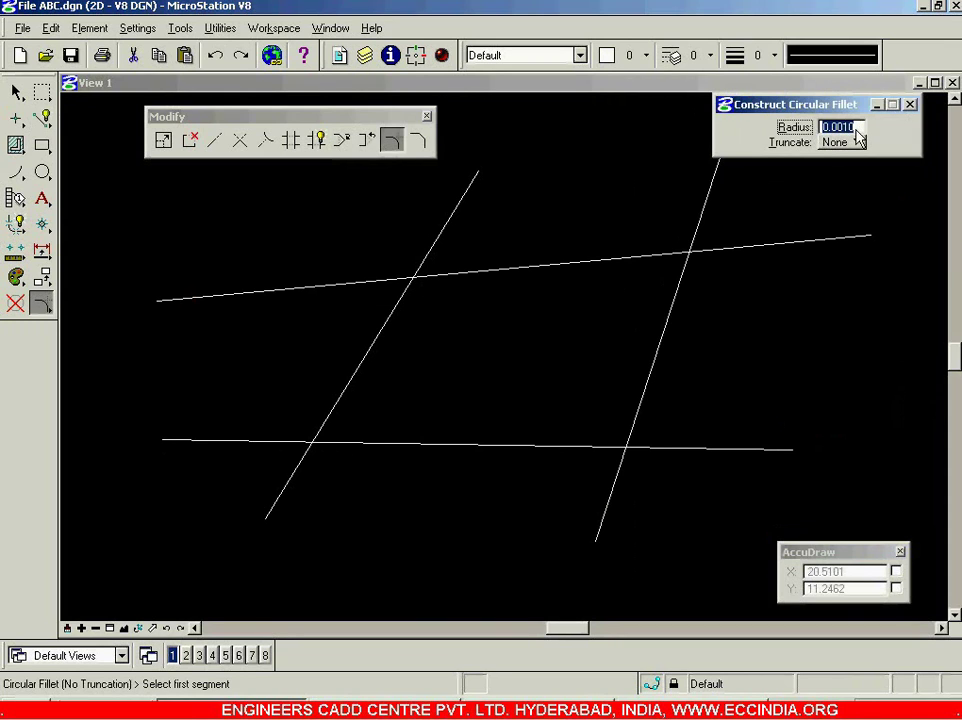
type("1")
key("Tab")
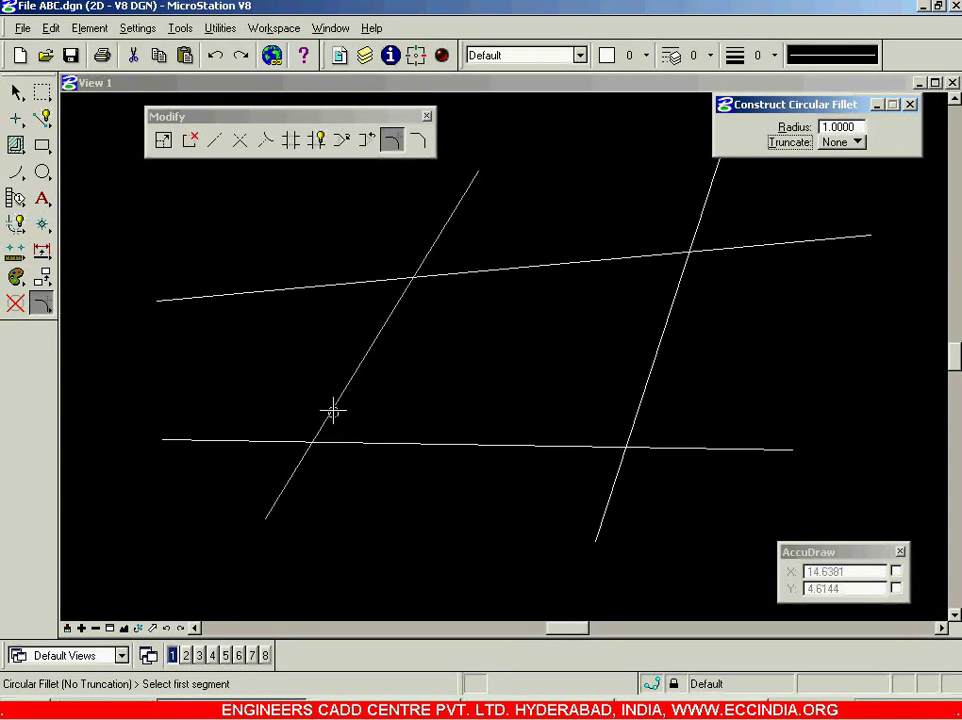
- Try a circular fillet without truncation between the left slanted line and the lower horizontal line, and undo it
left_click(372, 443)
left_click(337, 451)
left_click(343, 410)
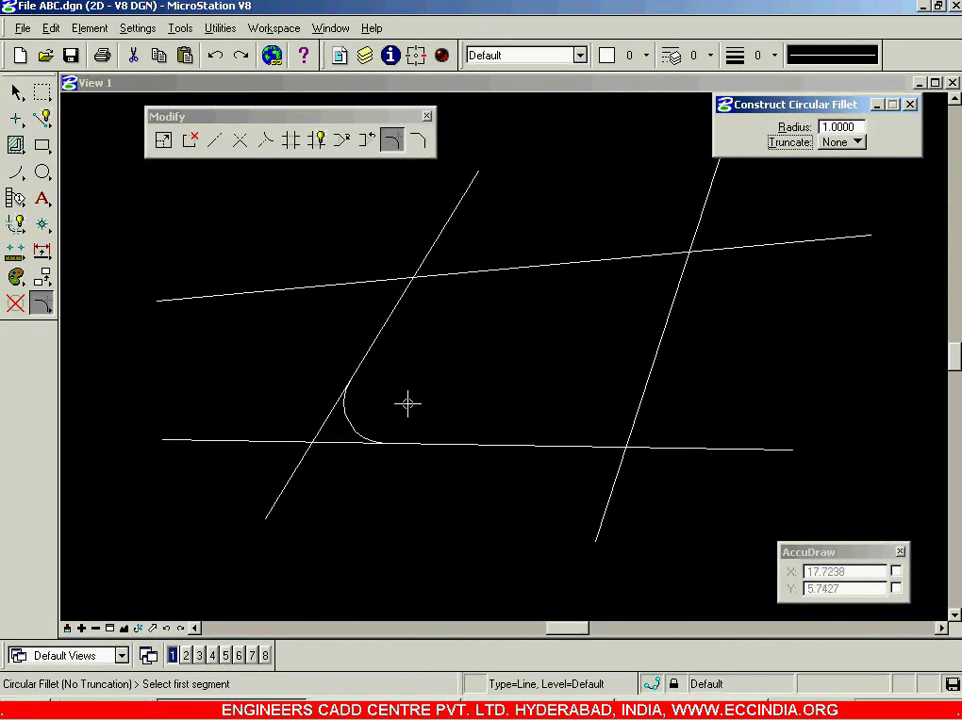
key("ctrl+z")
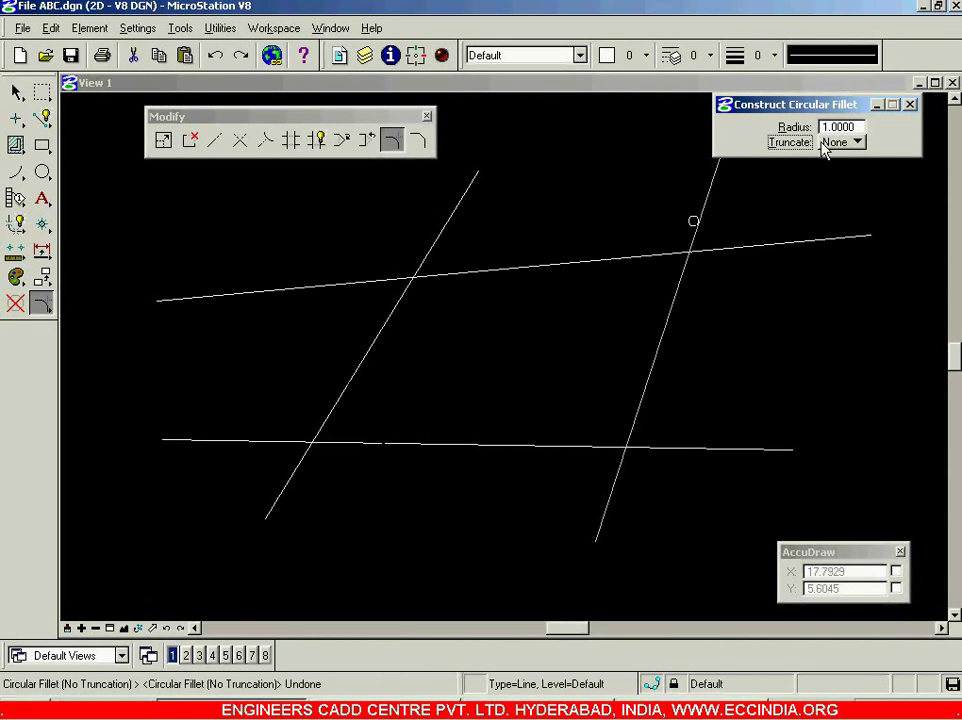
- Set the fillet truncation to Both and fillet the lower-left and lower-right corners of the crossing lines
left_click(855, 142)
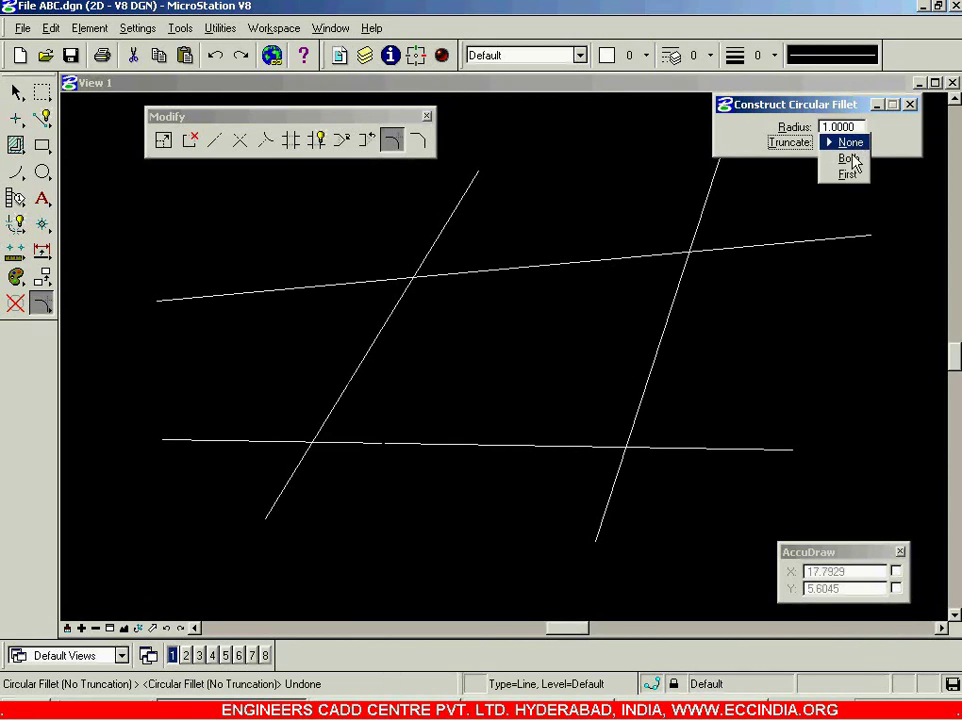
left_click(847, 158)
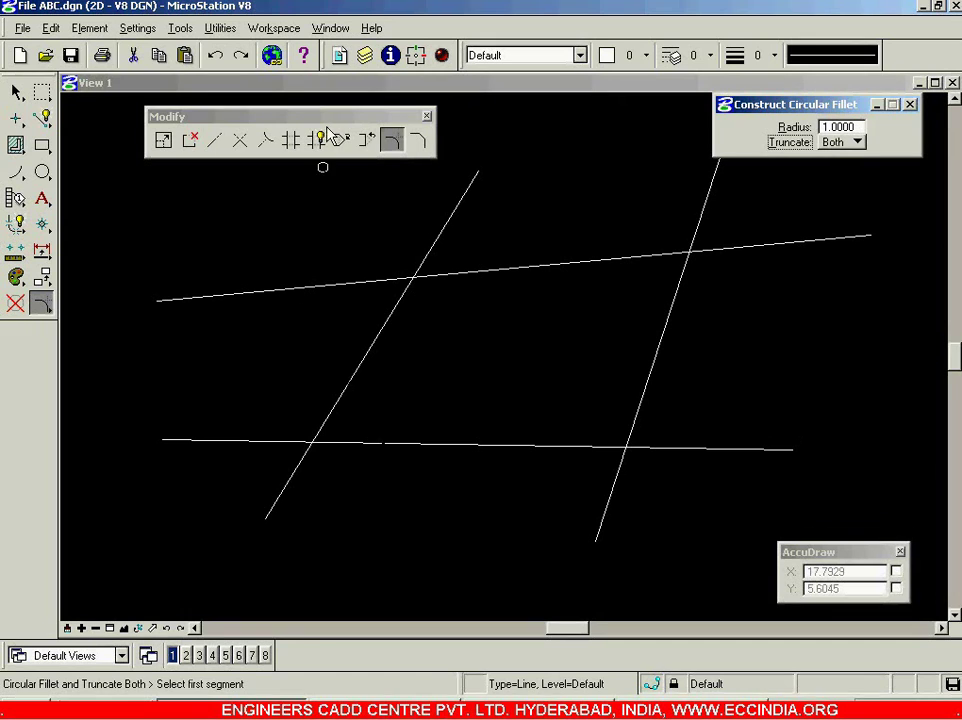
left_click_drag(331, 122, 298, 115)
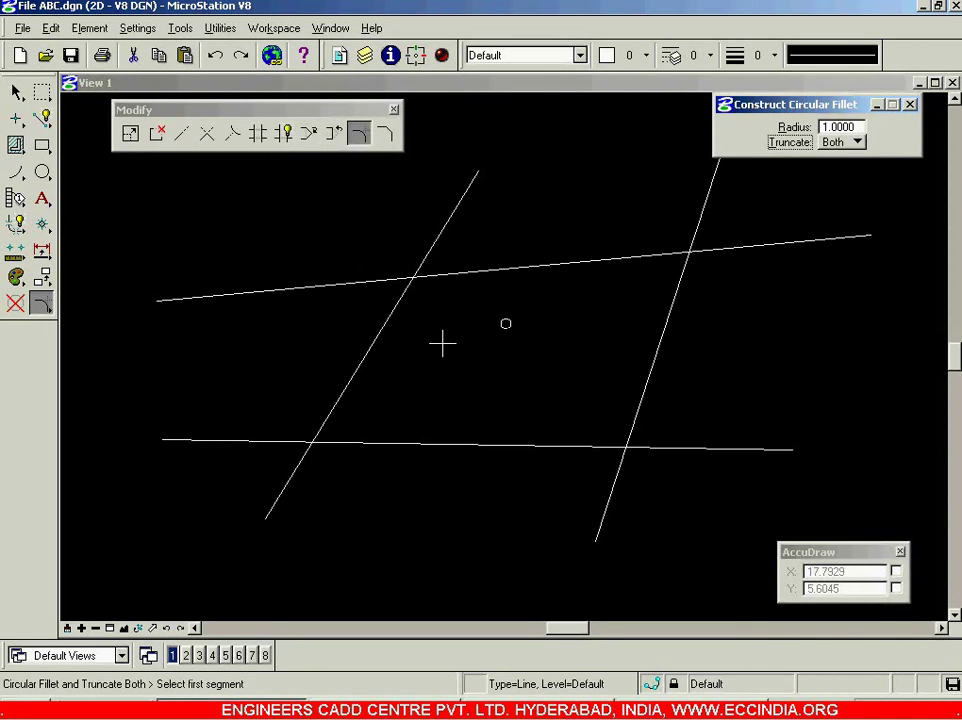
left_click(356, 372)
left_click(391, 446)
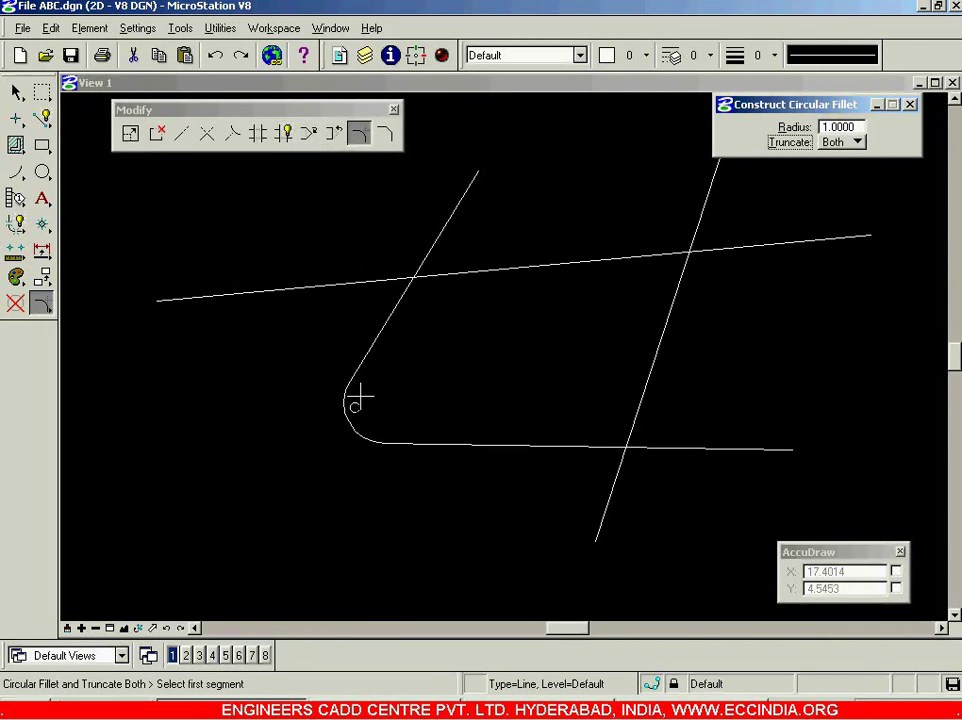
left_click(593, 446)
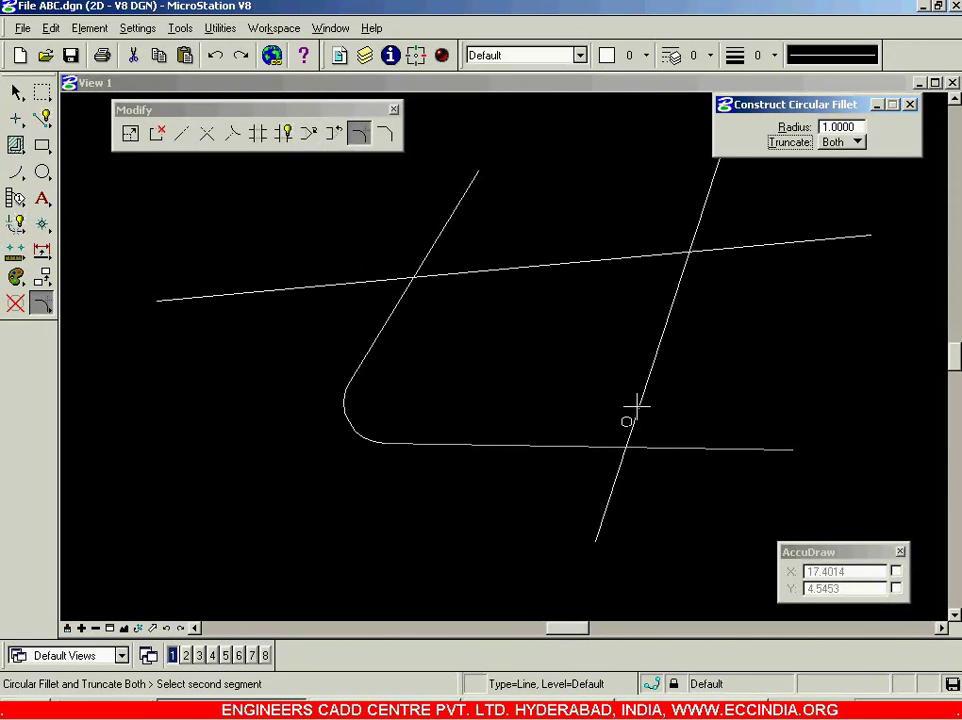
left_click(637, 400)
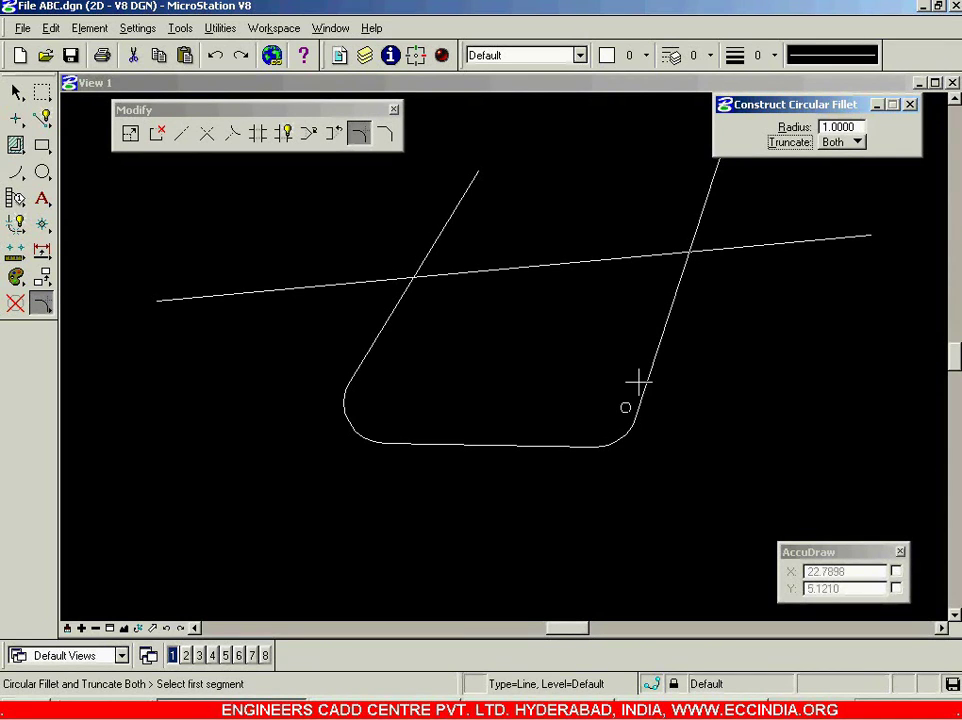
- Fillet the upper-right and upper-left corners of the crossing lines, truncating both segments
left_click(679, 294)
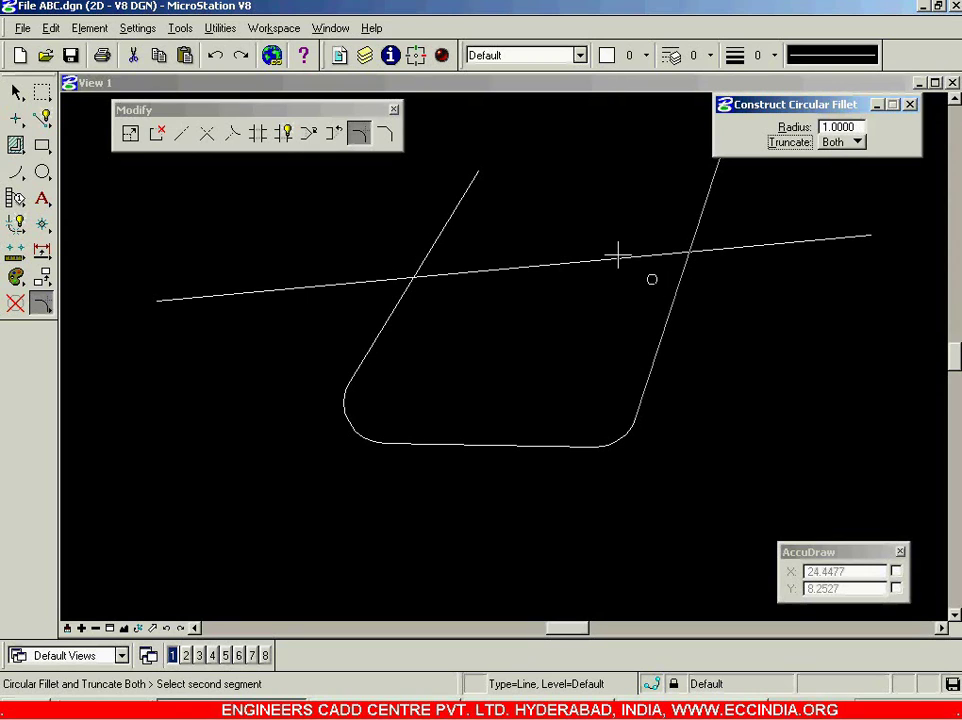
left_click(616, 258)
left_click(385, 326)
left_click(440, 277)
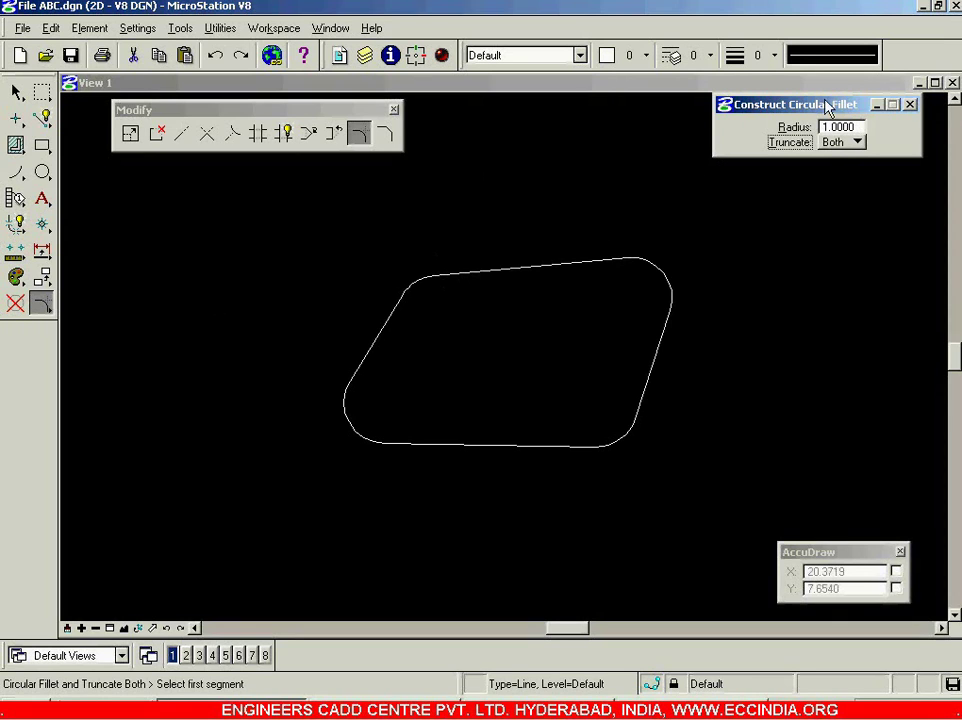
- Undo all four corner fillets to restore the crossing lines
key("ctrl+z")
key("ctrl+z")
key("ctrl+z")
key("ctrl+z")
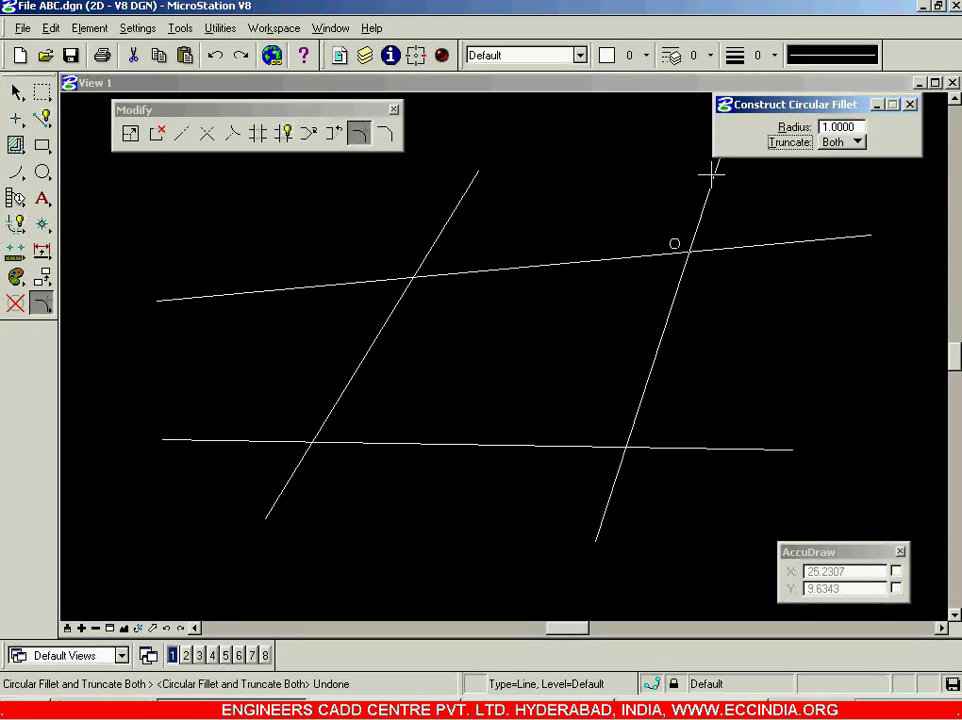
- Set truncation to First and fillet both lower corners, truncating the left slanted line at one and the lower horizontal line at the other
left_click(858, 143)
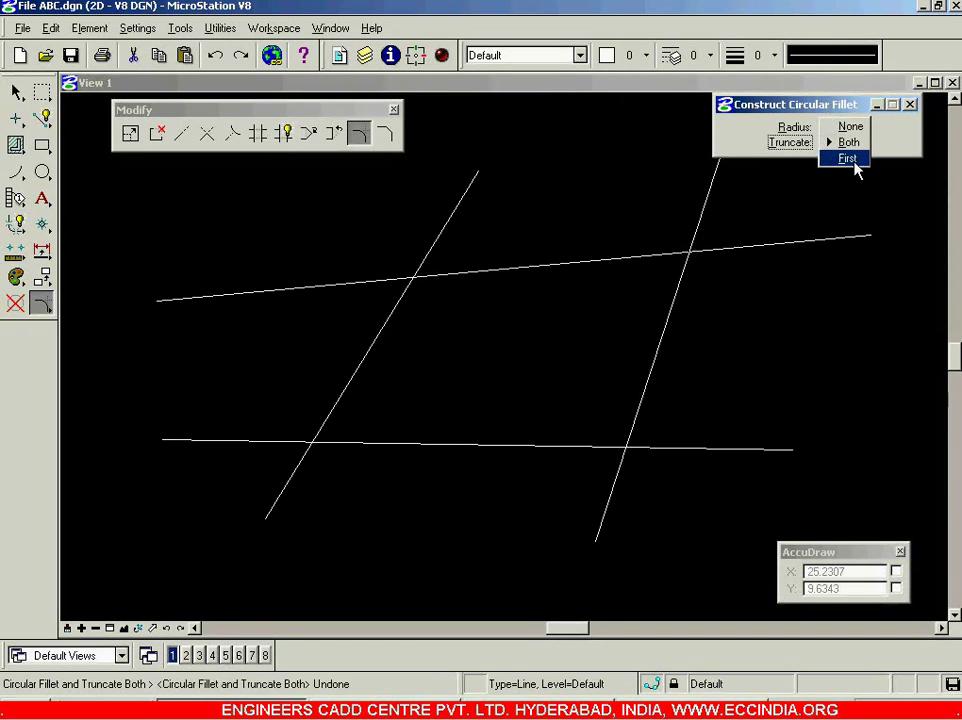
left_click(847, 159)
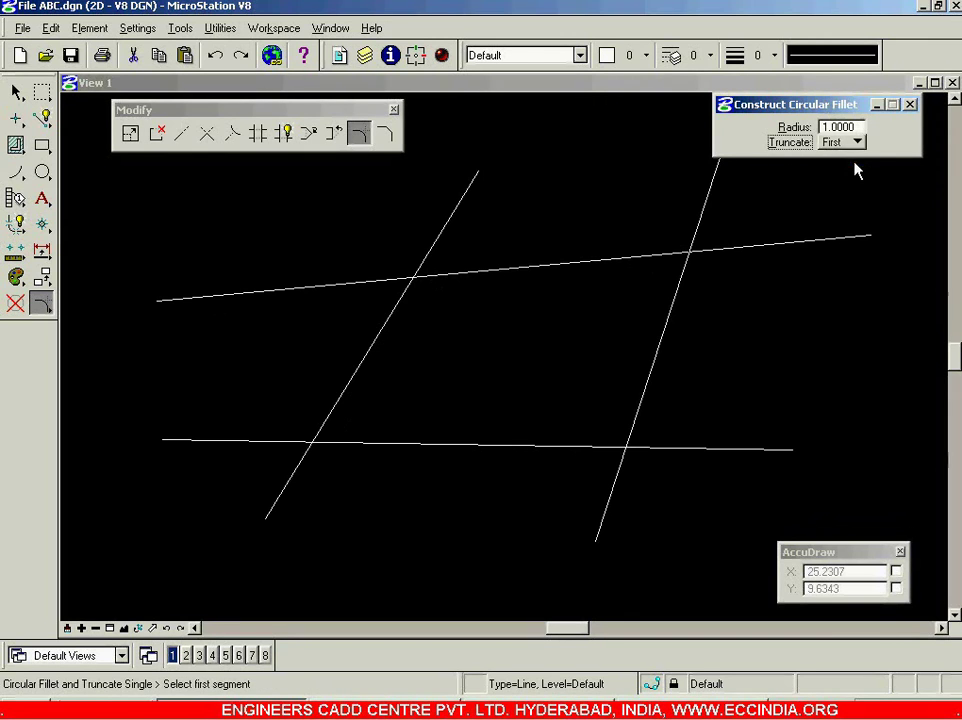
left_click(346, 396)
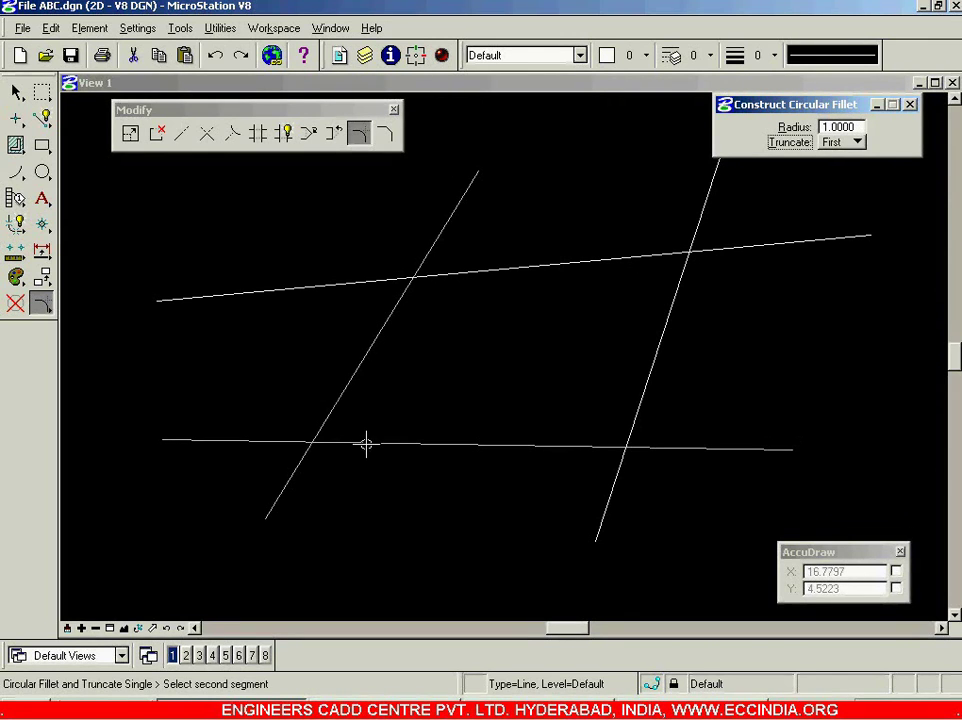
left_click(366, 444)
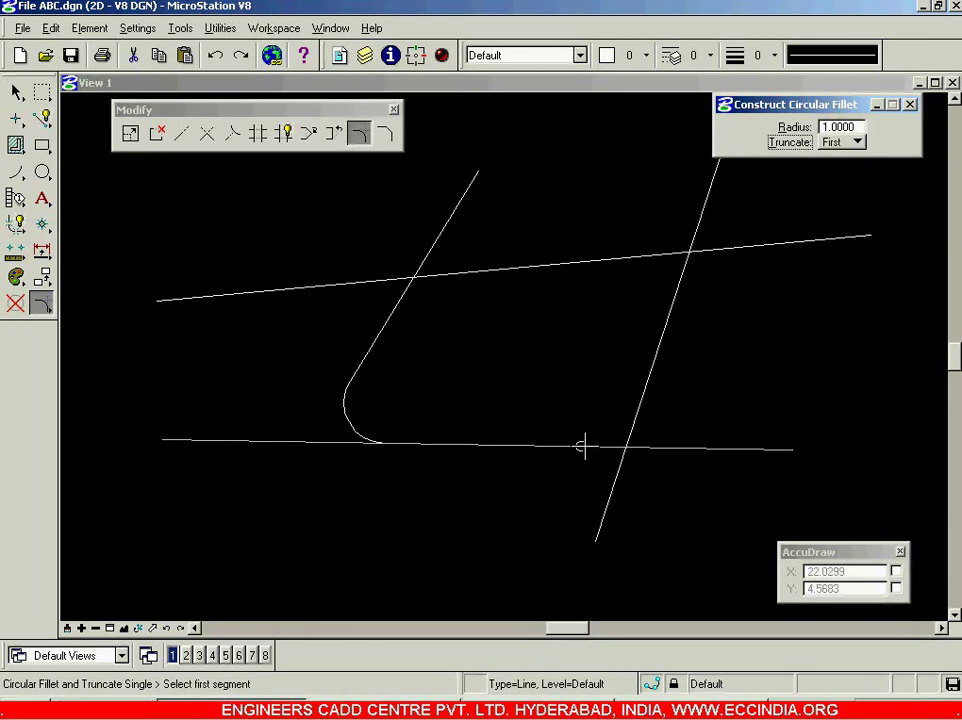
left_click(590, 447)
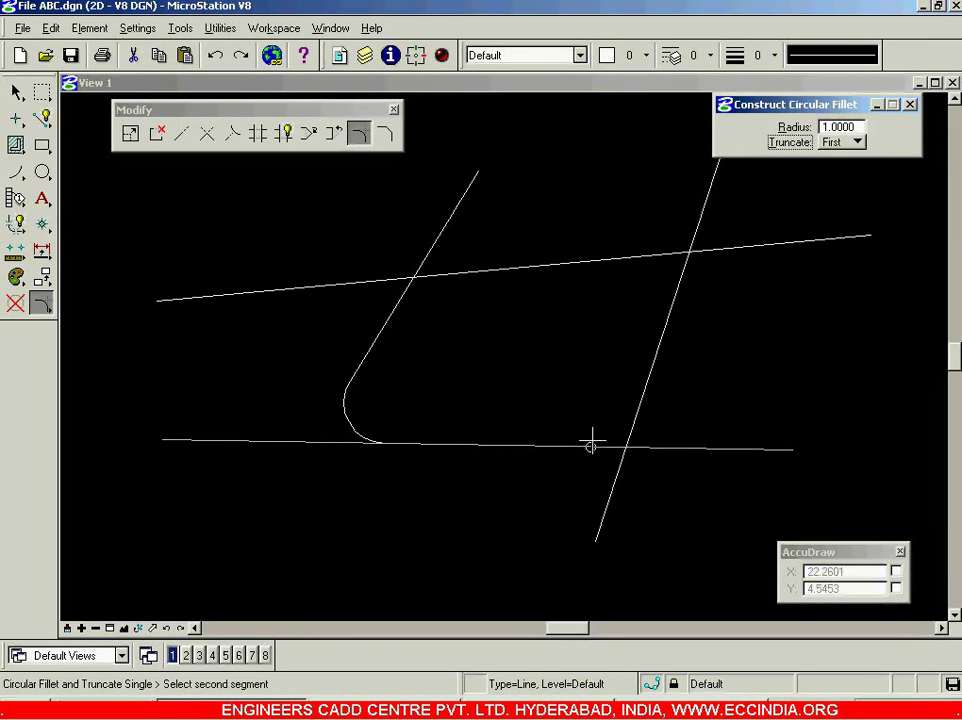
left_click(639, 405)
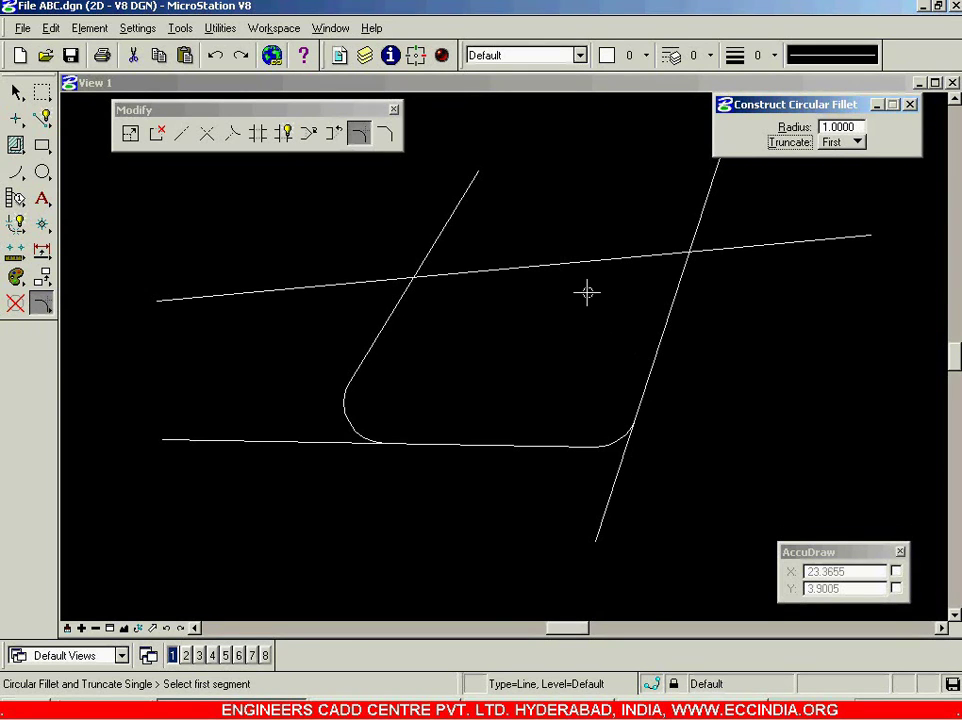
- Set the fillet radius to 2 and truncation to Both, and fillet the upper-right corner between the right slanted and upper lines
left_click(793, 128)
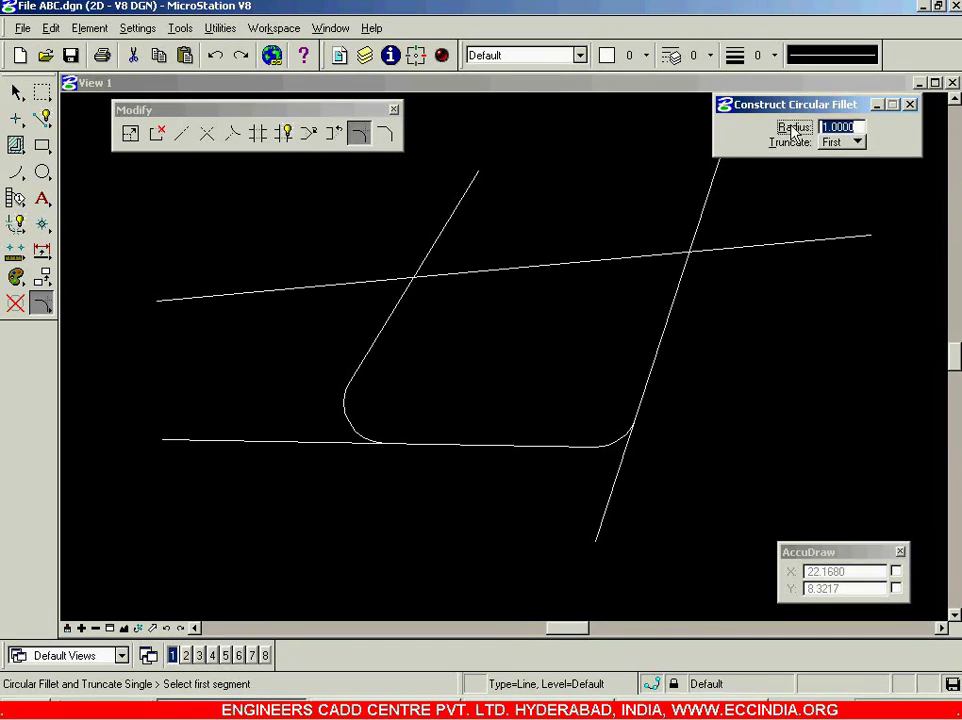
type("2")
key("Tab")
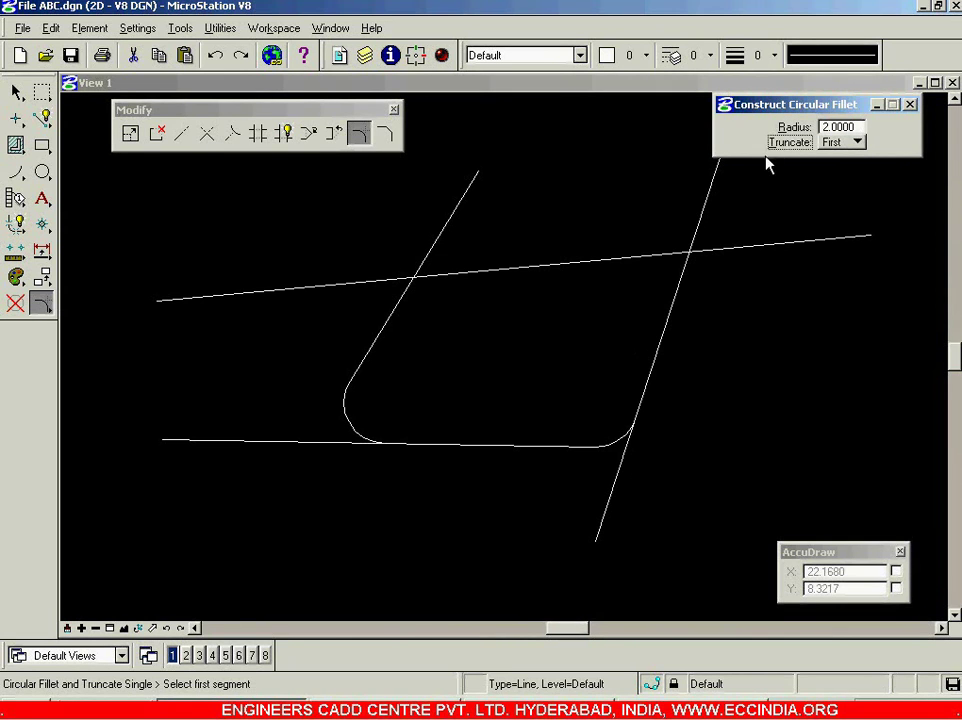
left_click(858, 143)
left_click(848, 125)
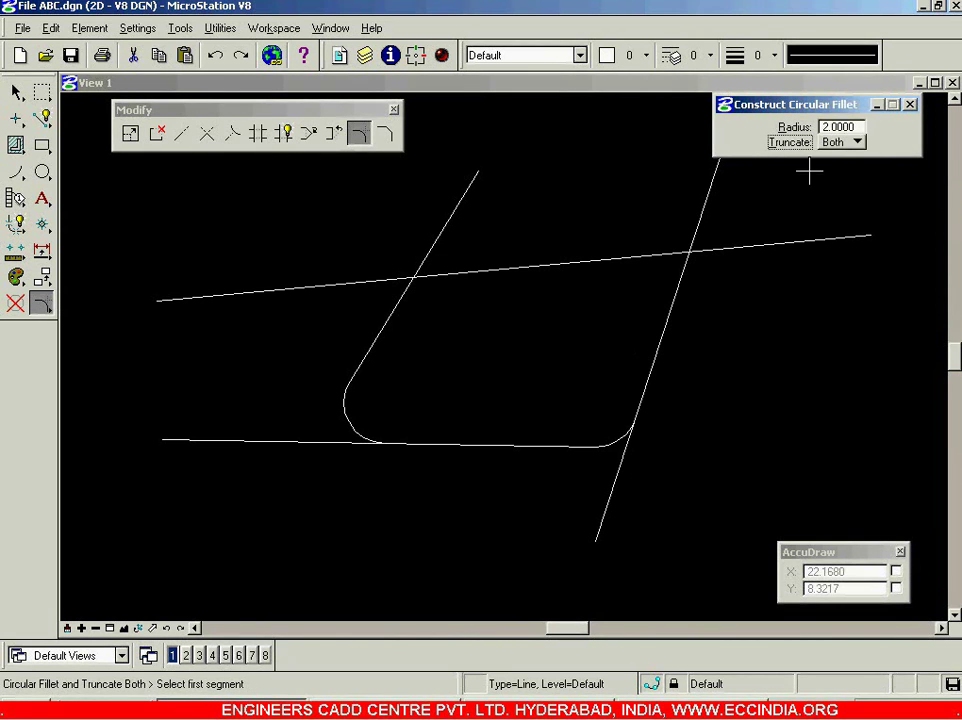
left_click(665, 320)
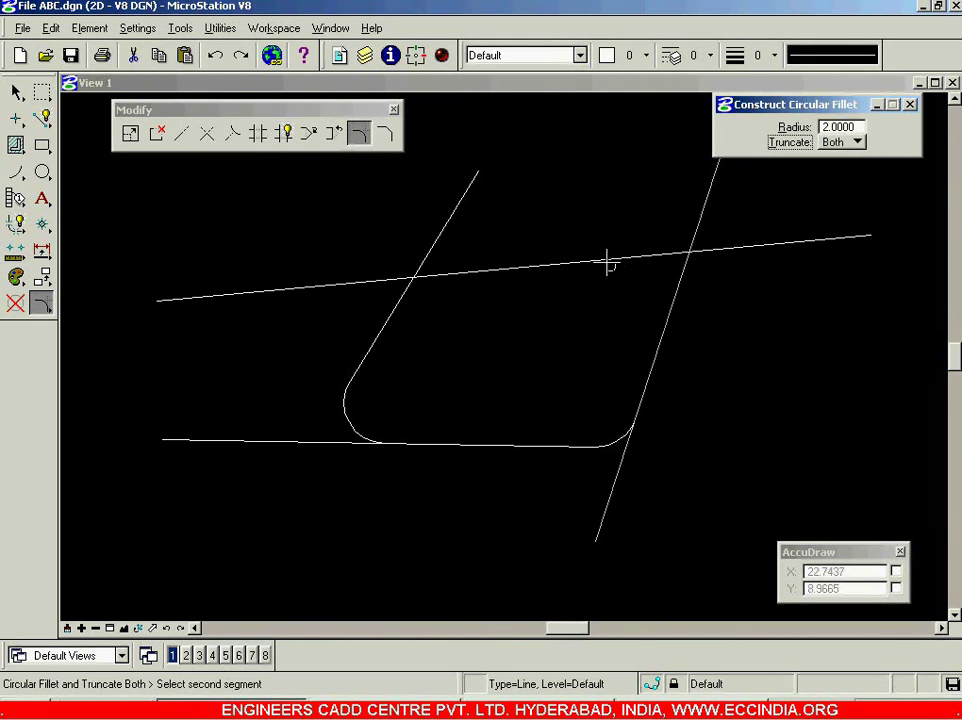
left_click(607, 261)
left_click(706, 289)
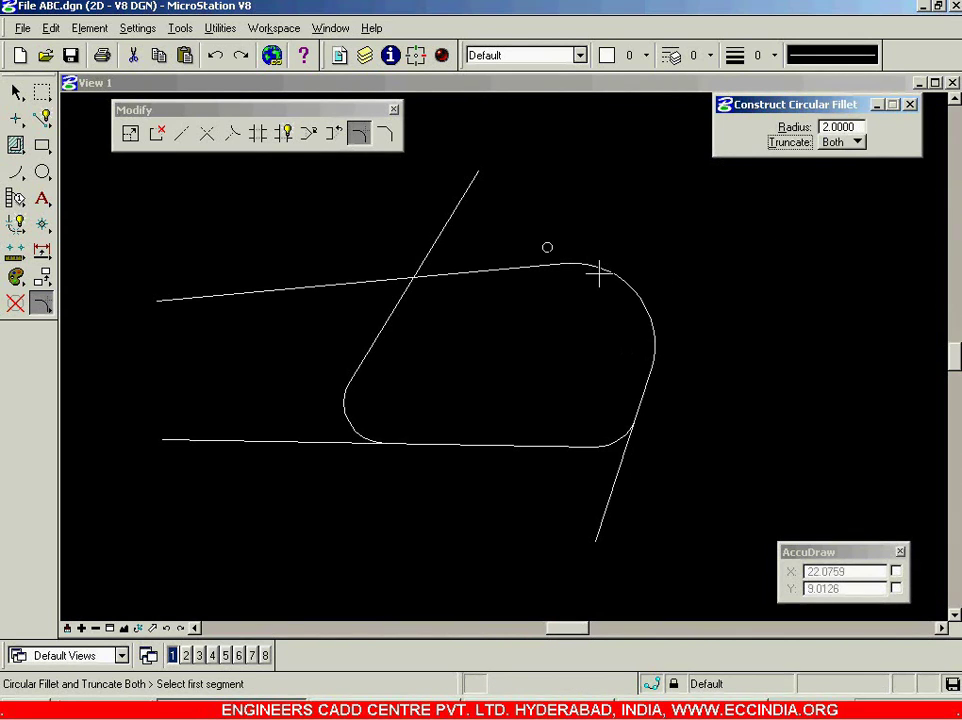
left_click(700, 334)
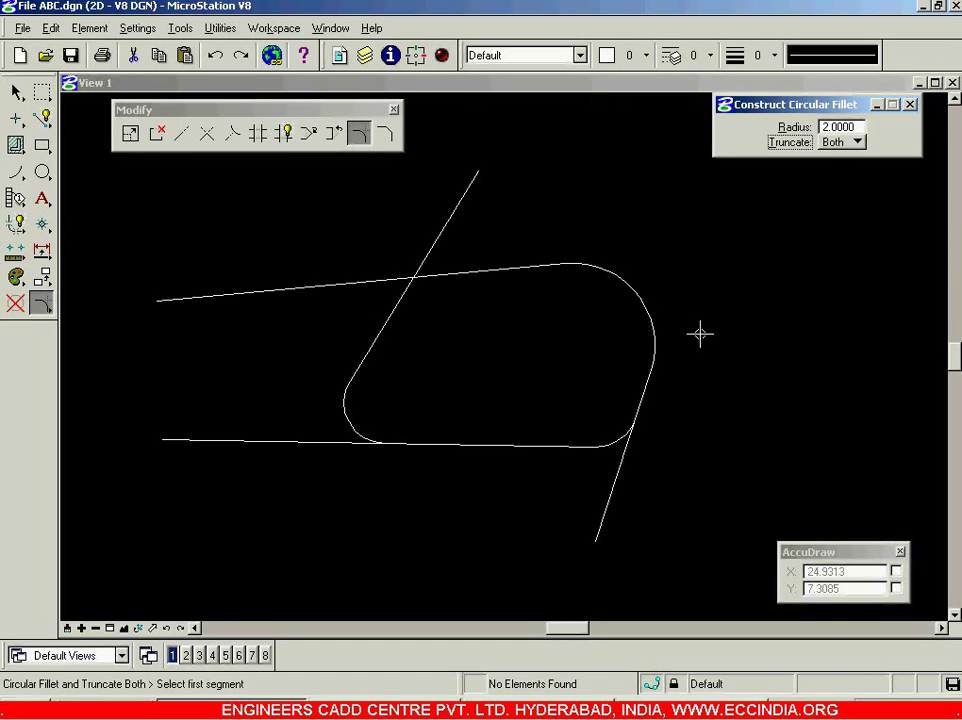